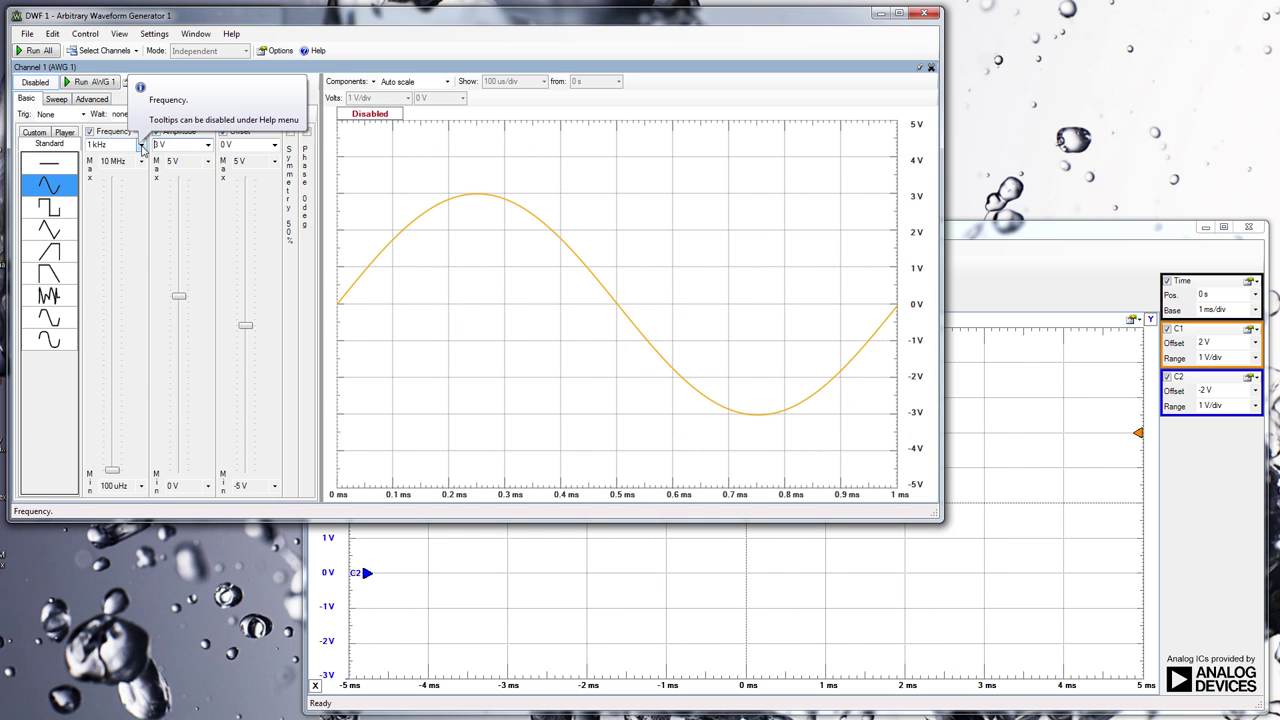
Step: Start the oscilloscope acquisition and the AWG 1 sine output
left_click(1120, 247)
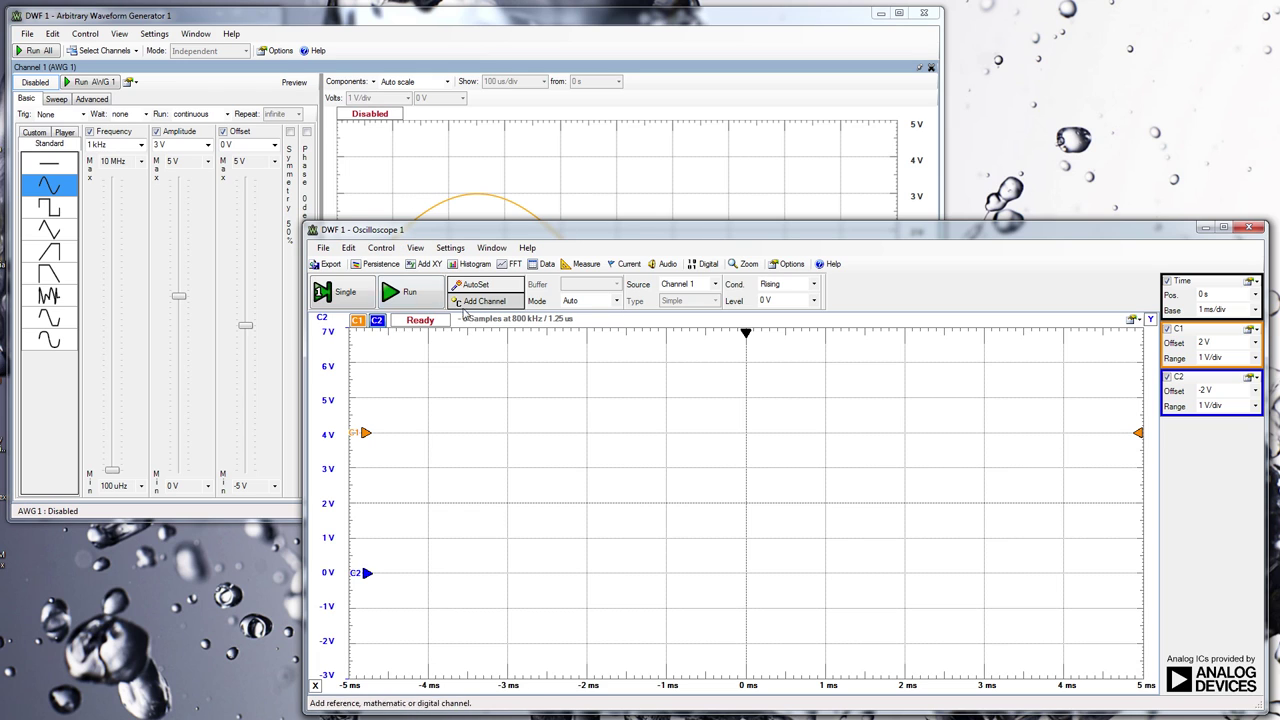
left_click(410, 305)
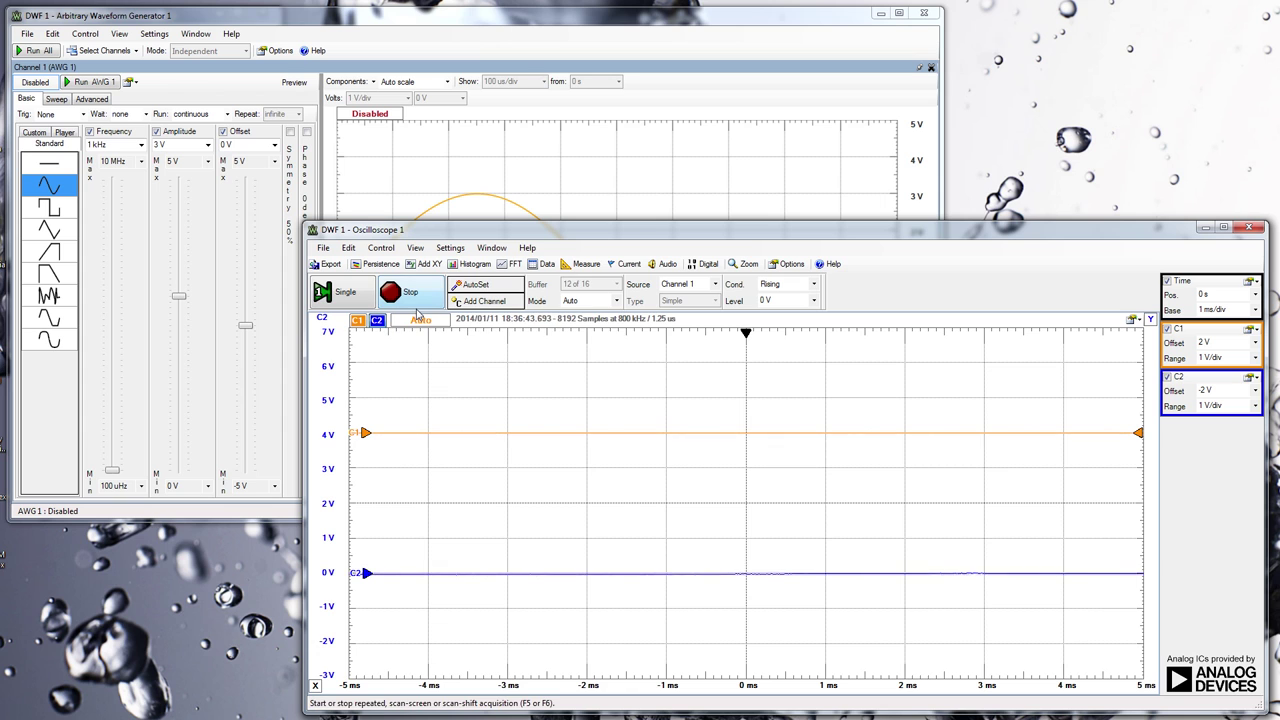
left_click(88, 82)
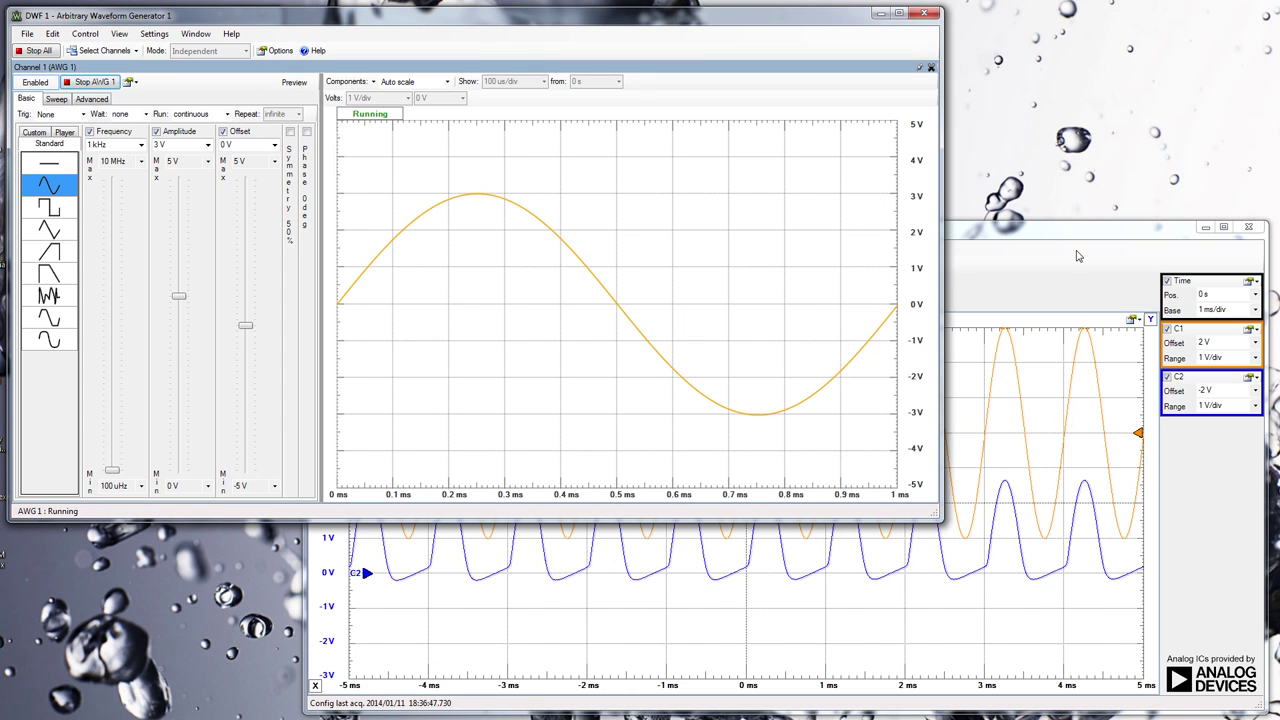
left_click(662, 363)
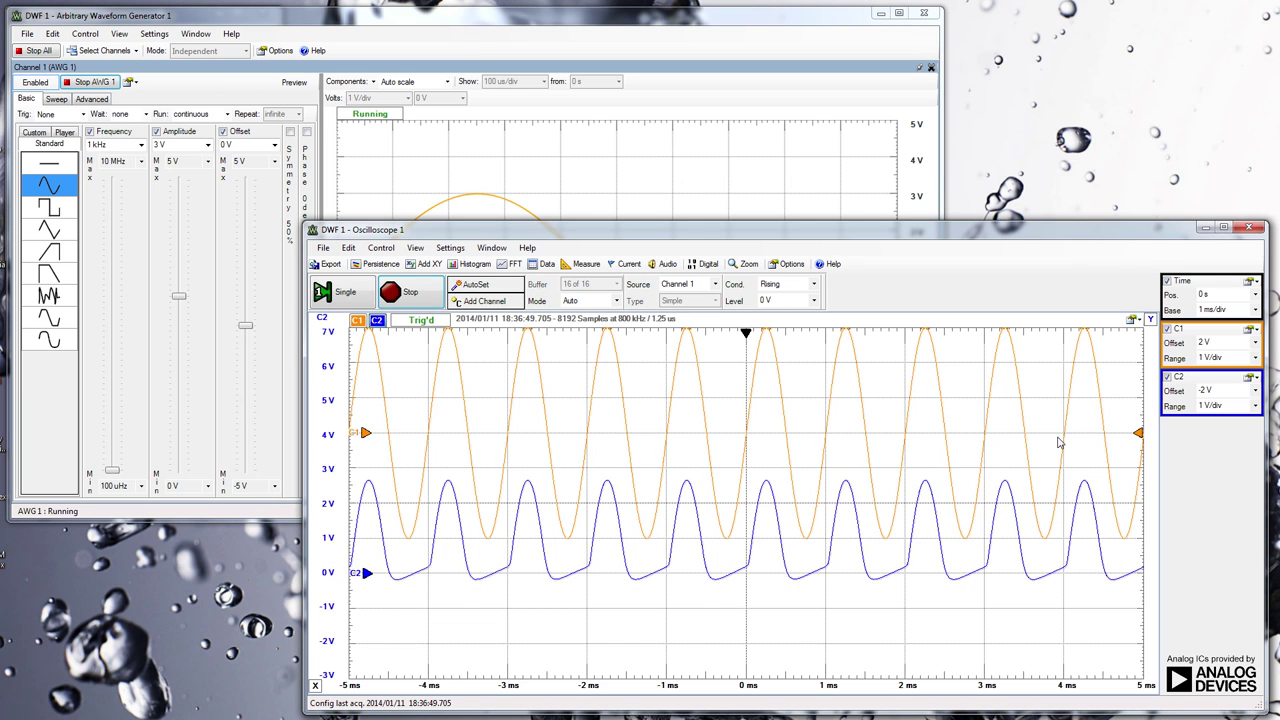
Step: Set the C1 and C2 offsets to 0 V and the time base to 200 us/div
left_click(1221, 344)
type("0")
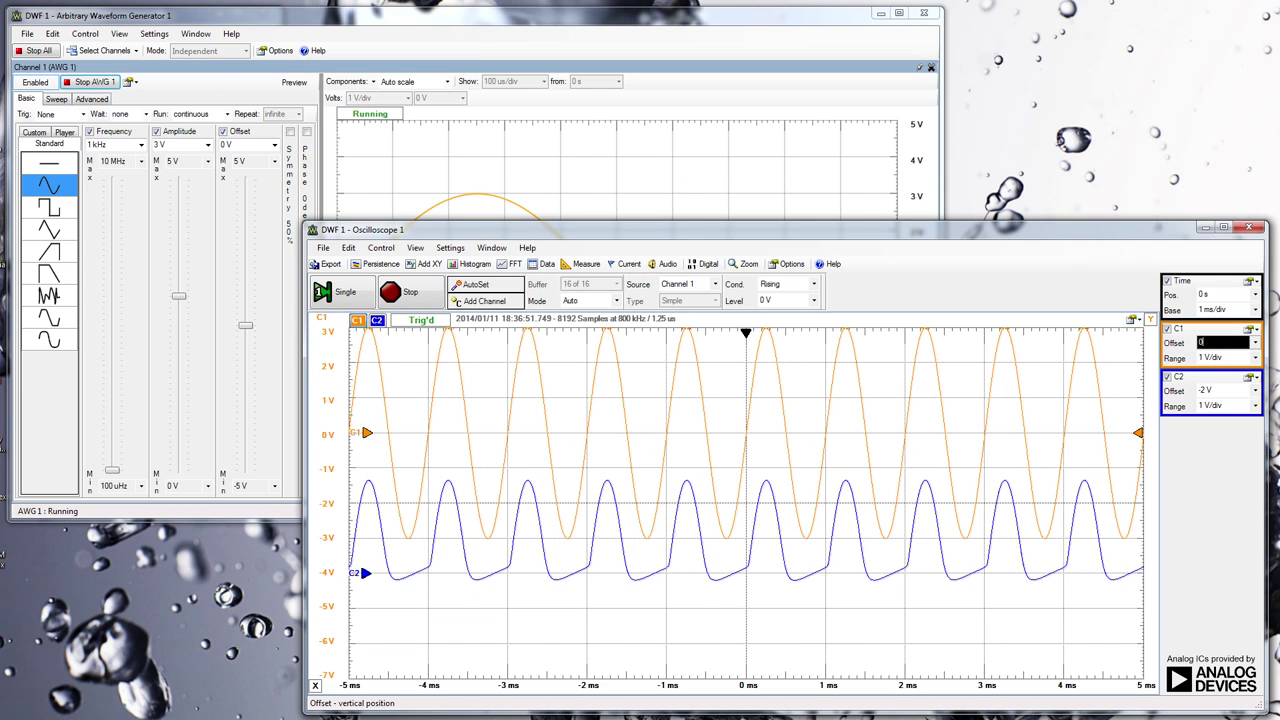
key("Return")
left_click(1230, 390)
type("0")
key("Return")
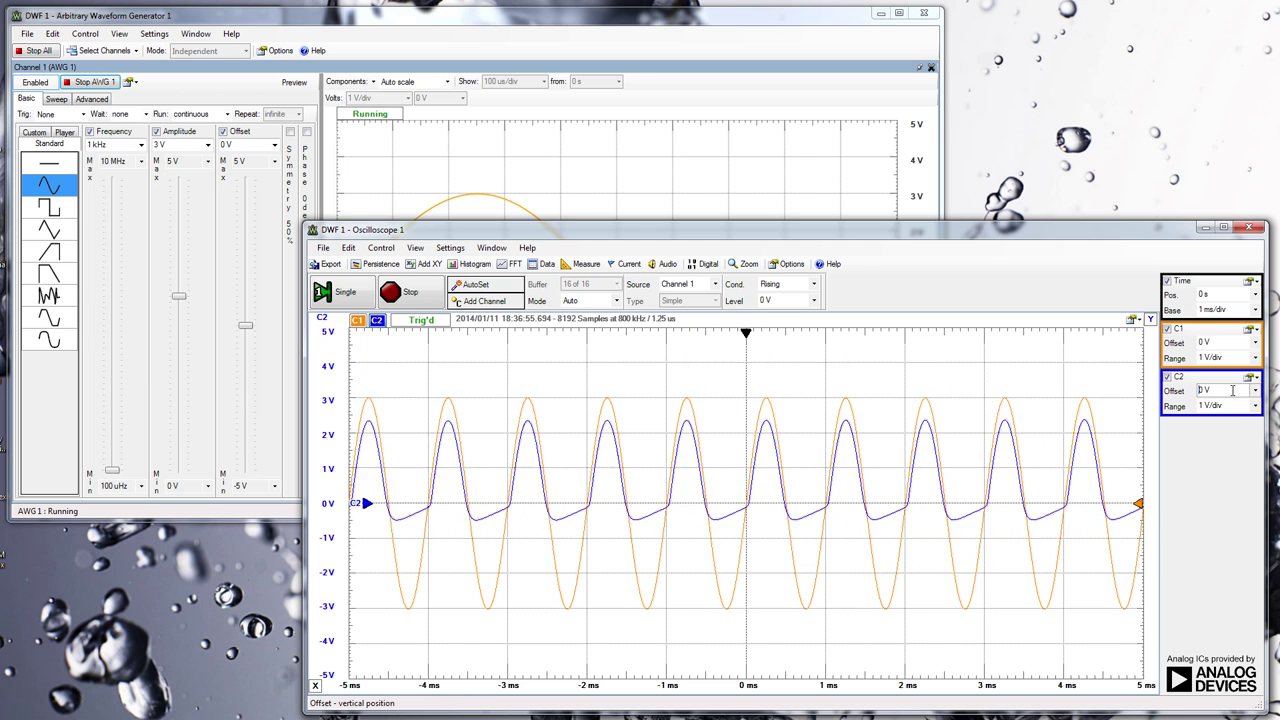
left_click(1240, 309)
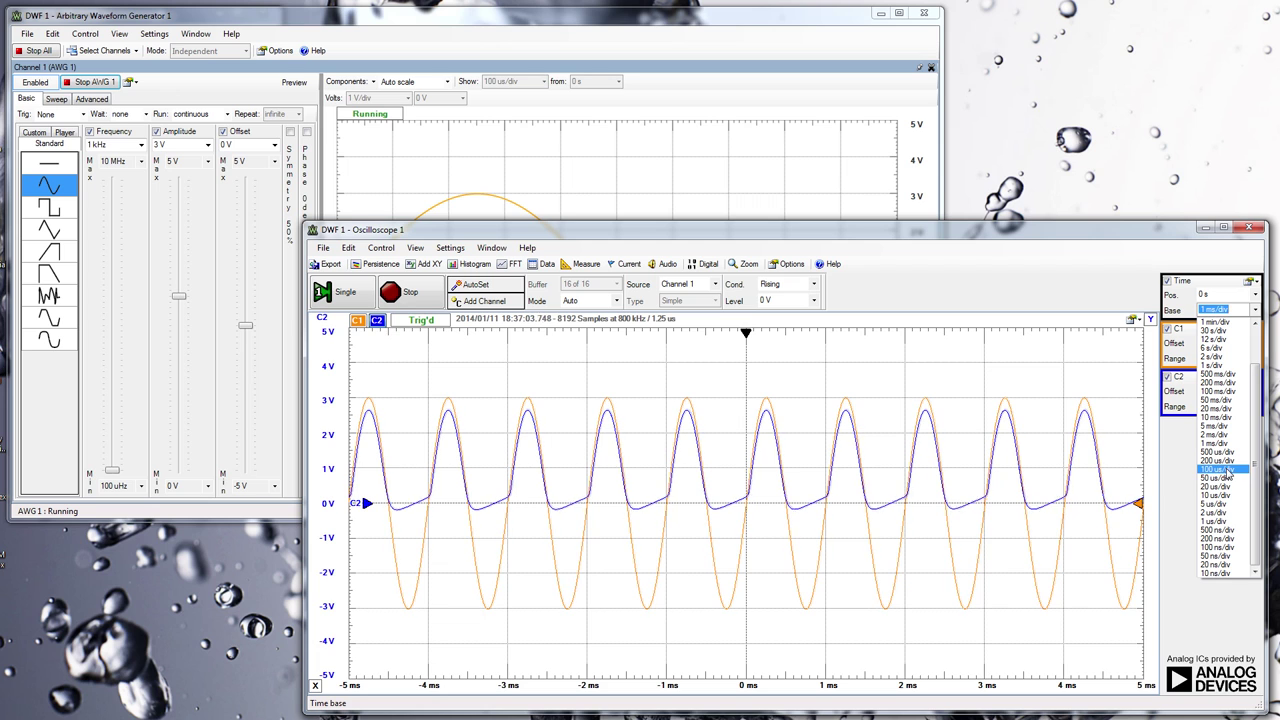
left_click(1228, 464)
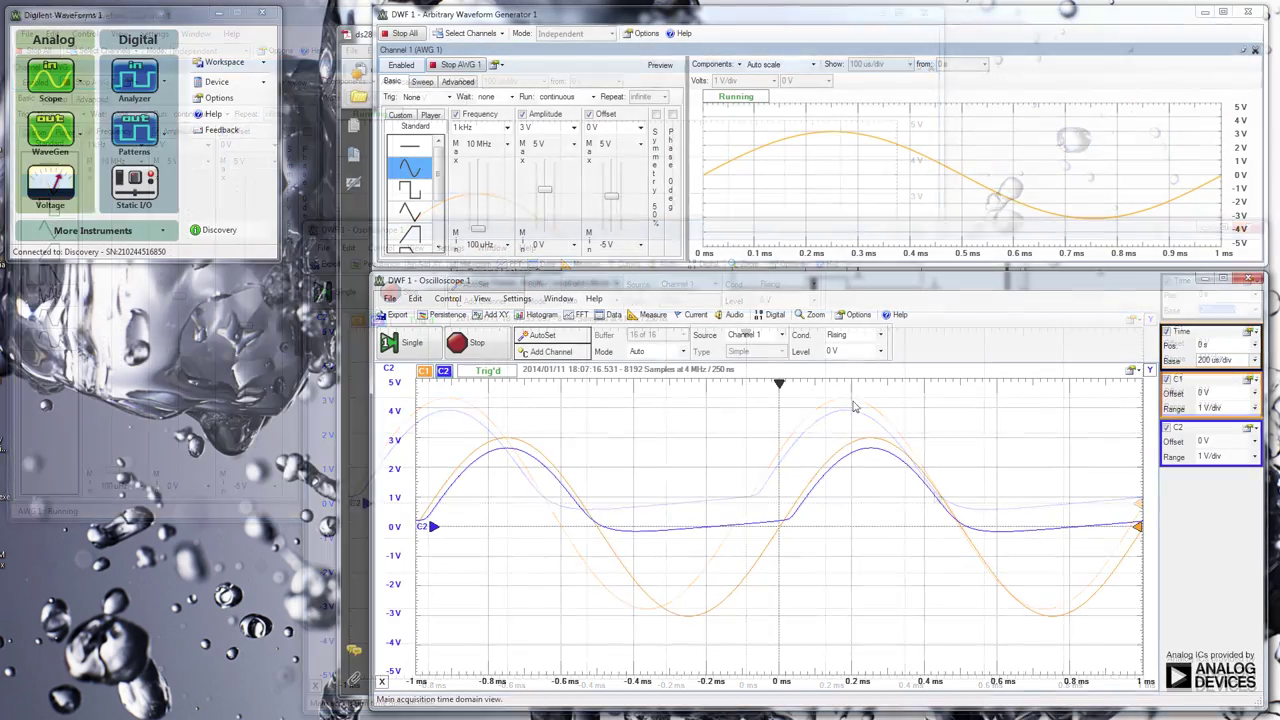
Step: Show the Measurements pane and expand the Add Measurement dialog's vertical measurement types
left_click(651, 315)
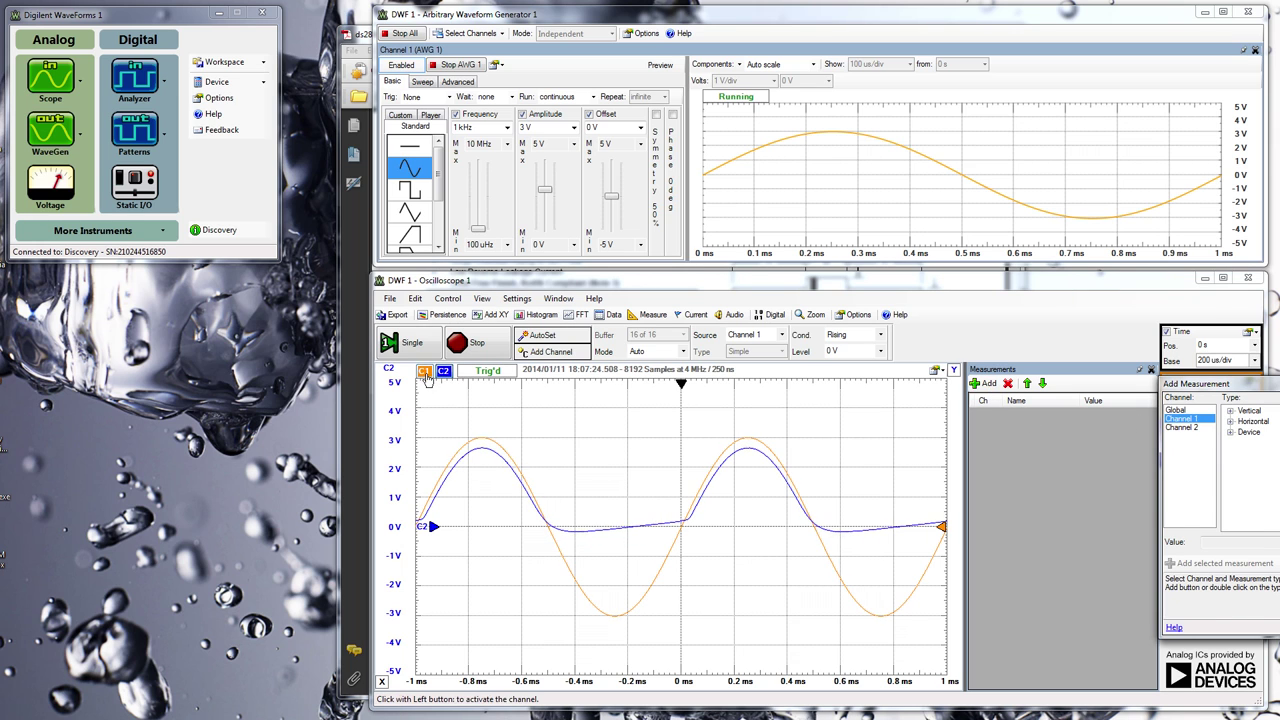
left_click(1231, 412)
Step: Add Maximum, Minimum, Peak to Peak and Amplitude measurements for channel 1
left_click(1262, 422)
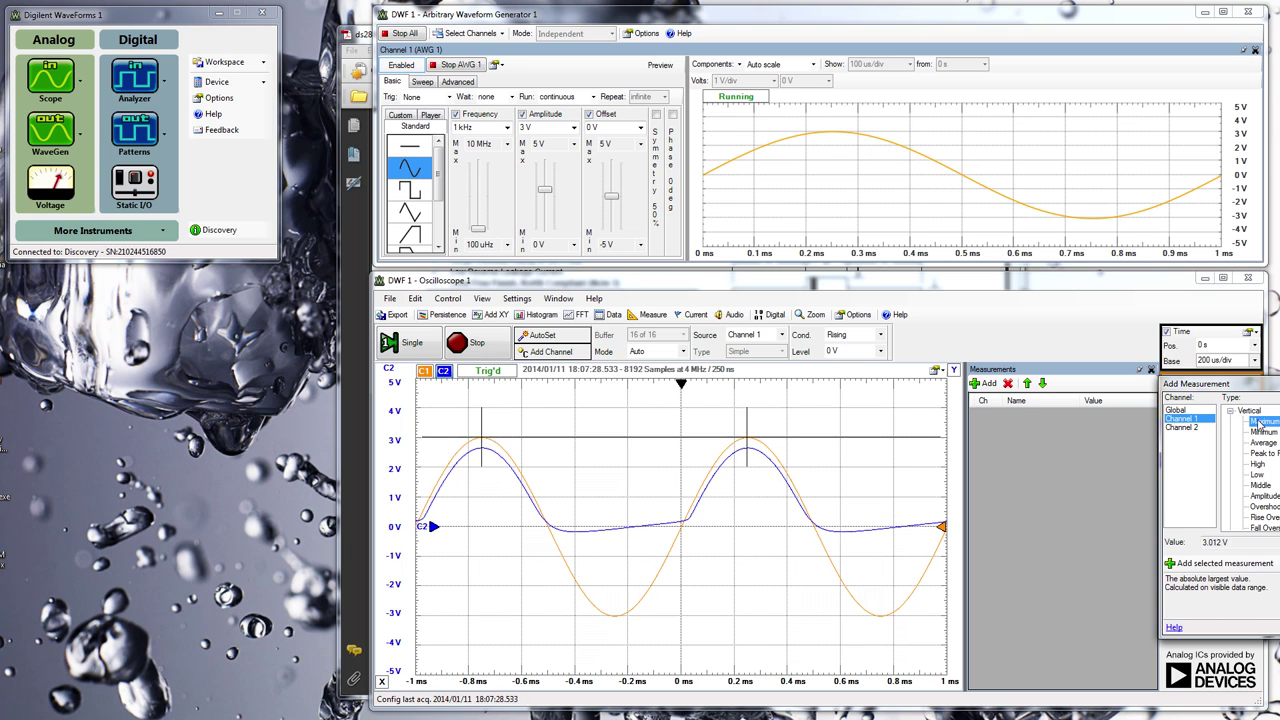
double_click(1261, 424)
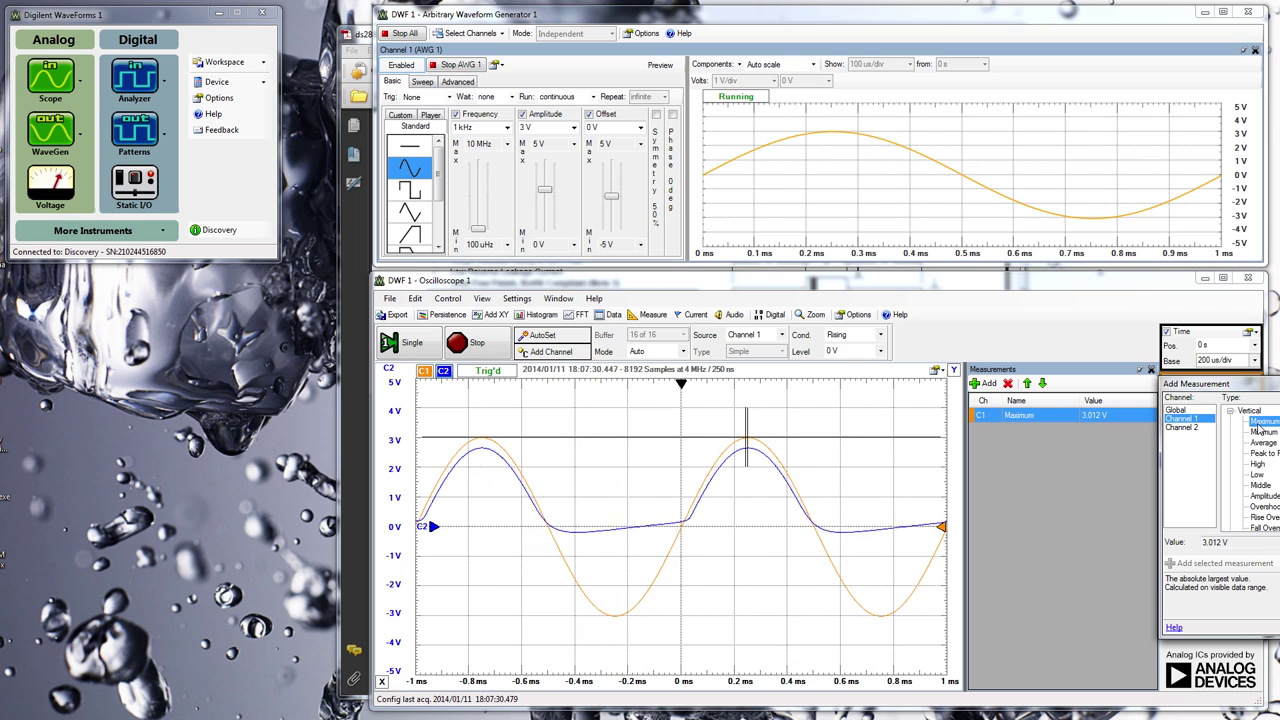
double_click(1262, 432)
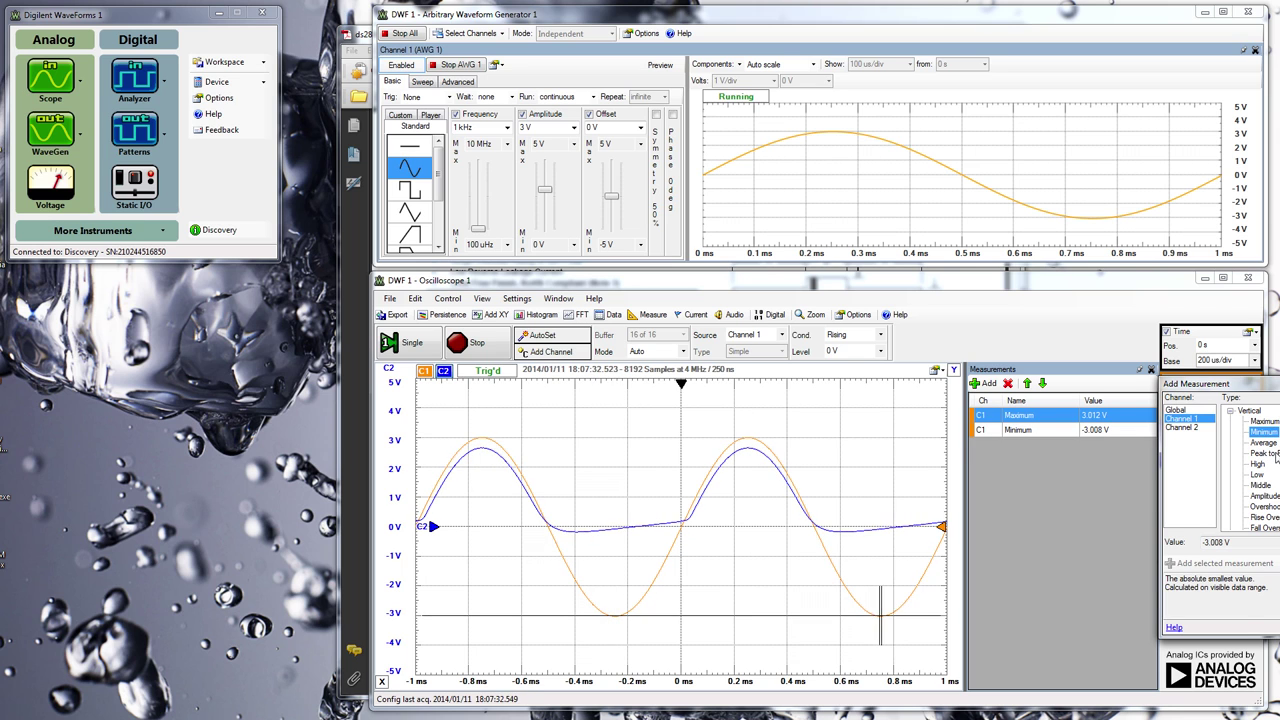
left_click(1272, 454)
double_click(1276, 456)
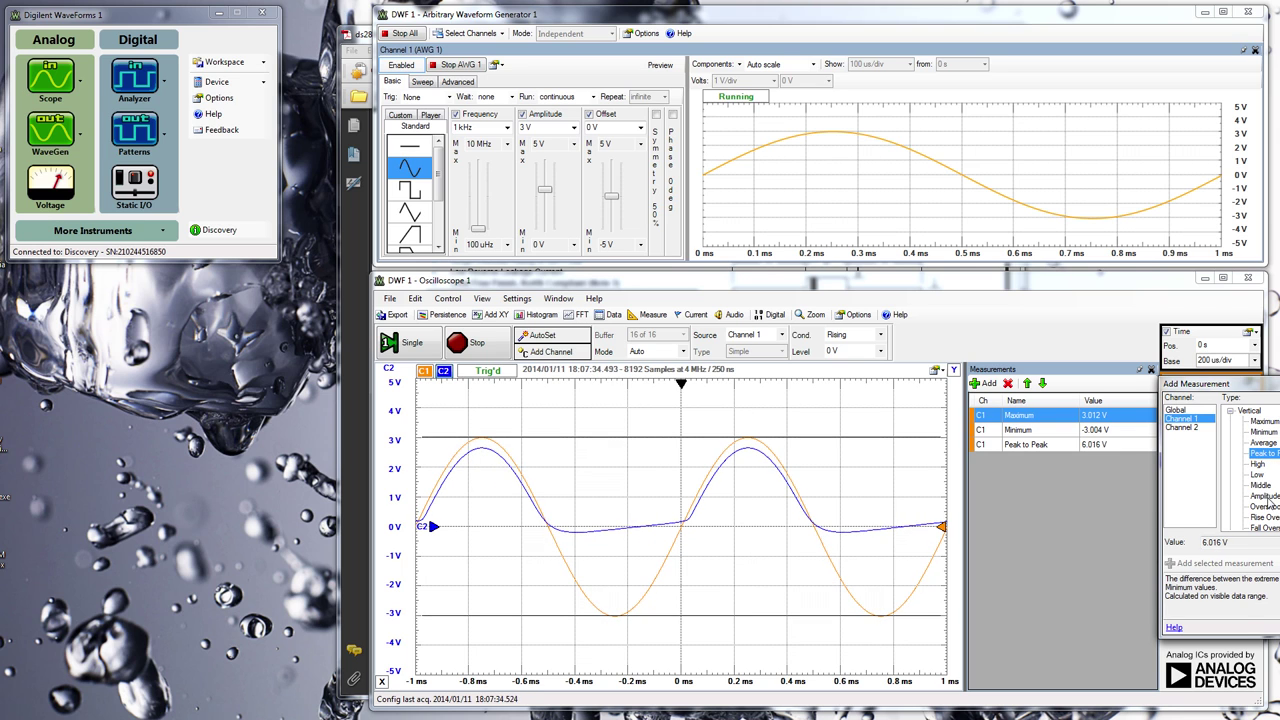
double_click(1266, 497)
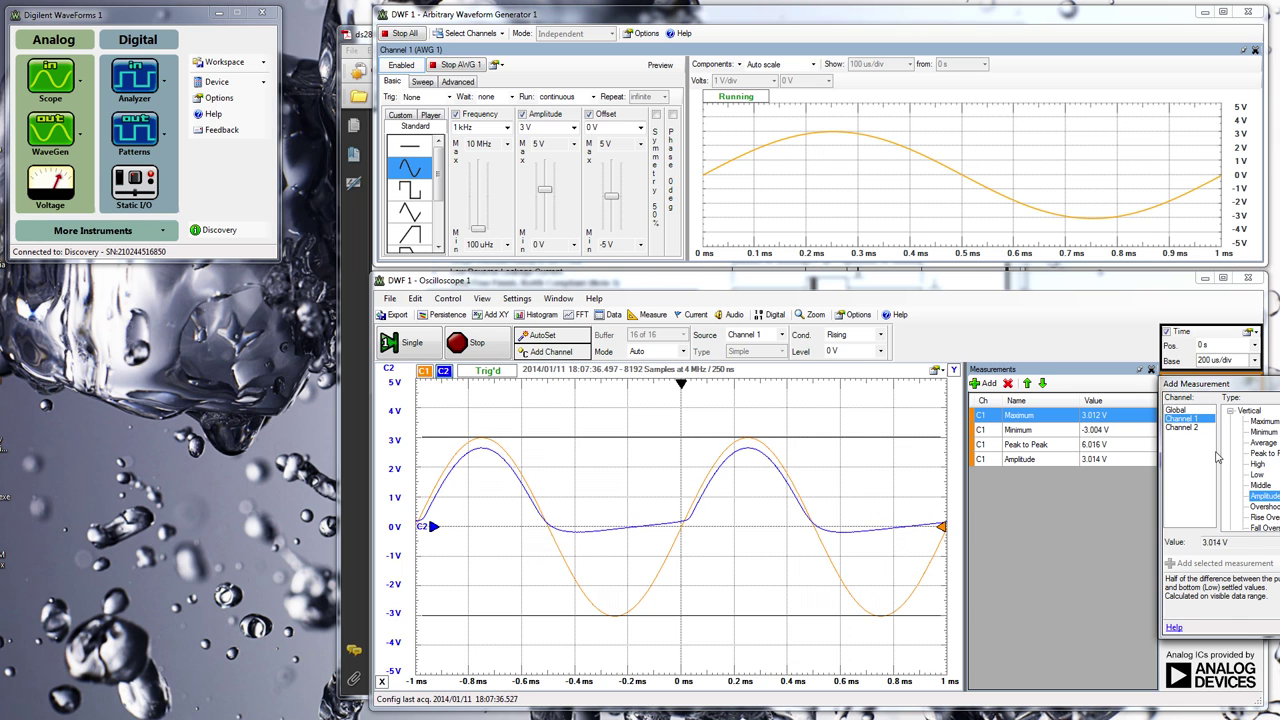
Step: Add Amplitude, Maximum and Minimum measurements for channel 2, then close the dialog
left_click(1190, 427)
double_click(1266, 497)
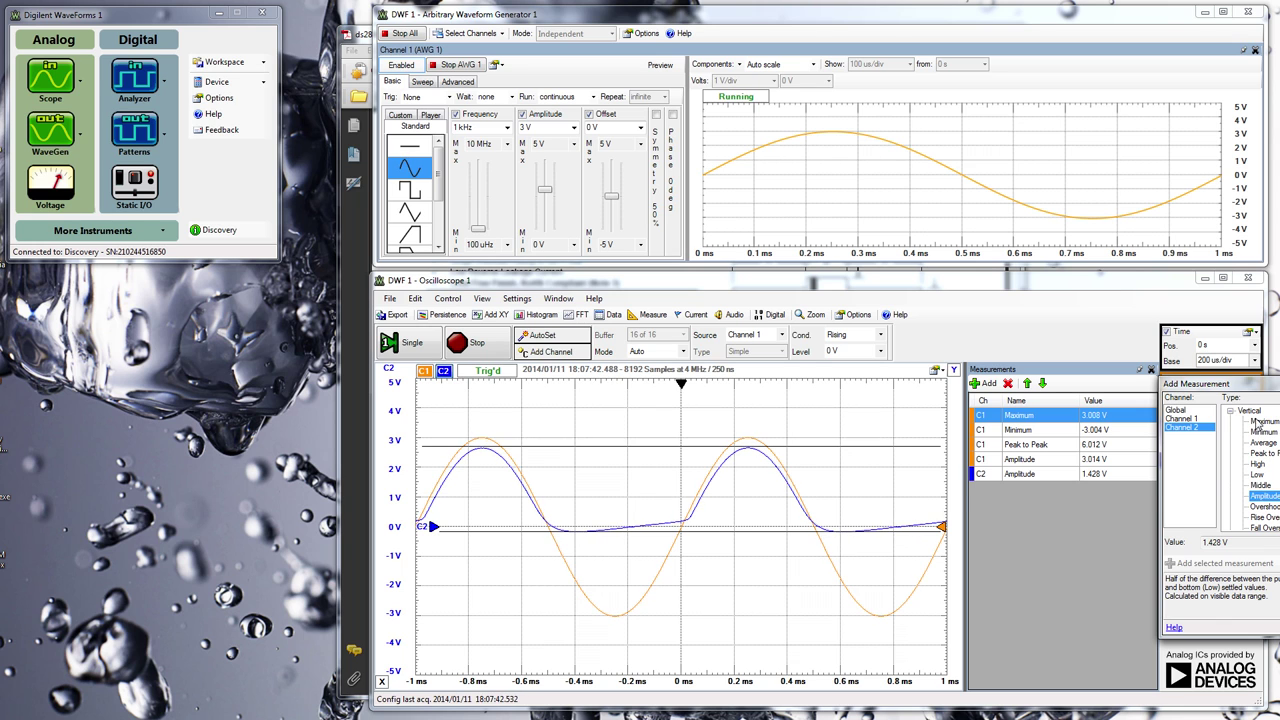
double_click(1264, 421)
left_click(1262, 432)
double_click(1261, 433)
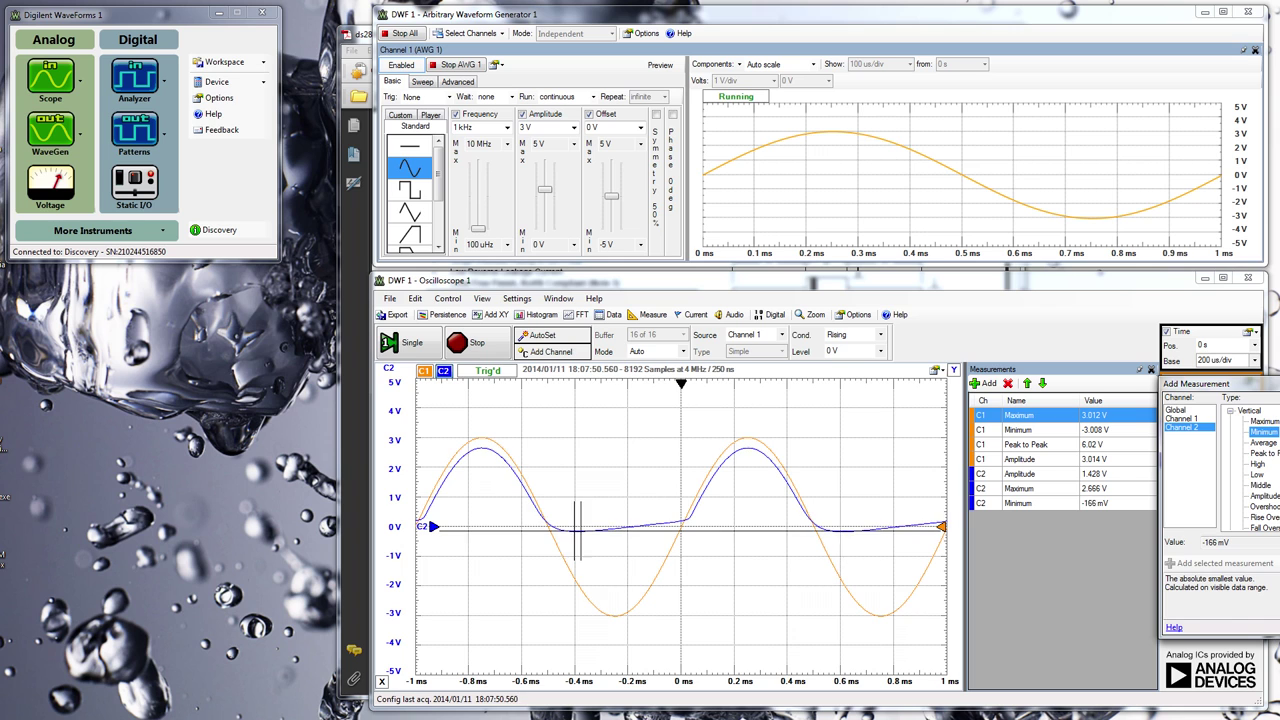
left_click(997, 571)
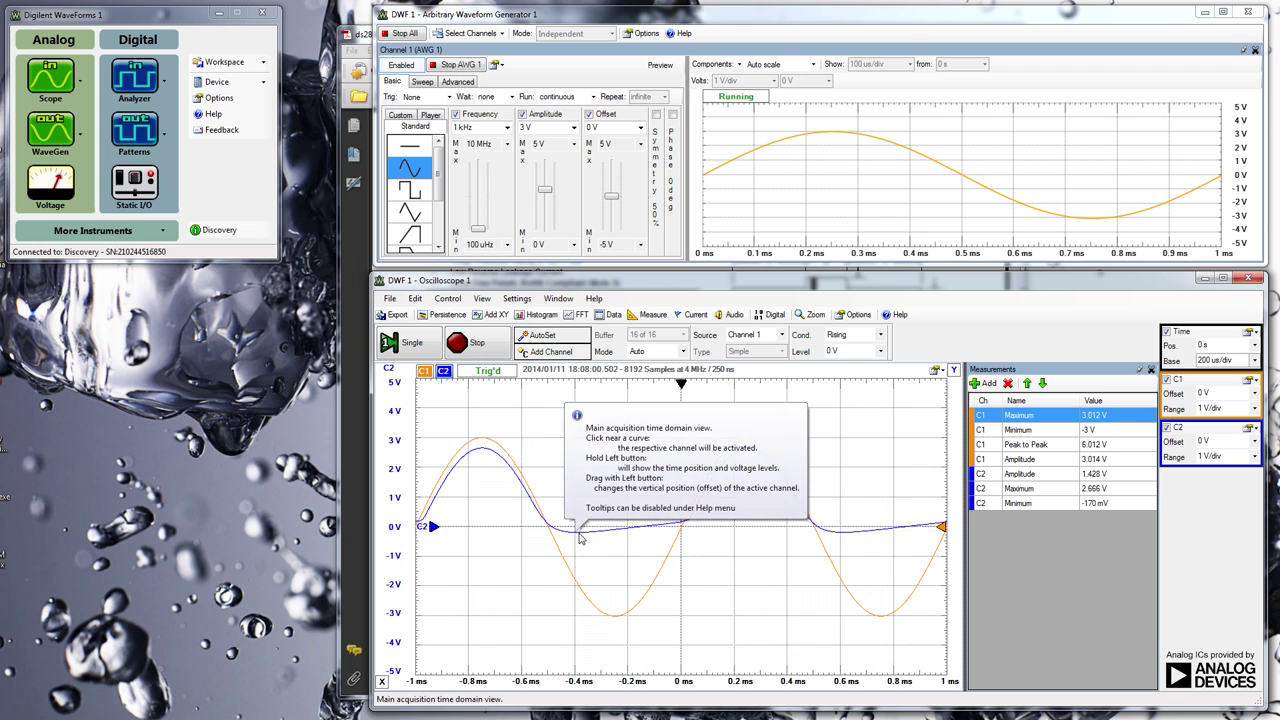
Step: Freeze the traces and mark C2 Minimum, Maximum, Amplitude and C1 Amplitude on the plot
left_click(1107, 504)
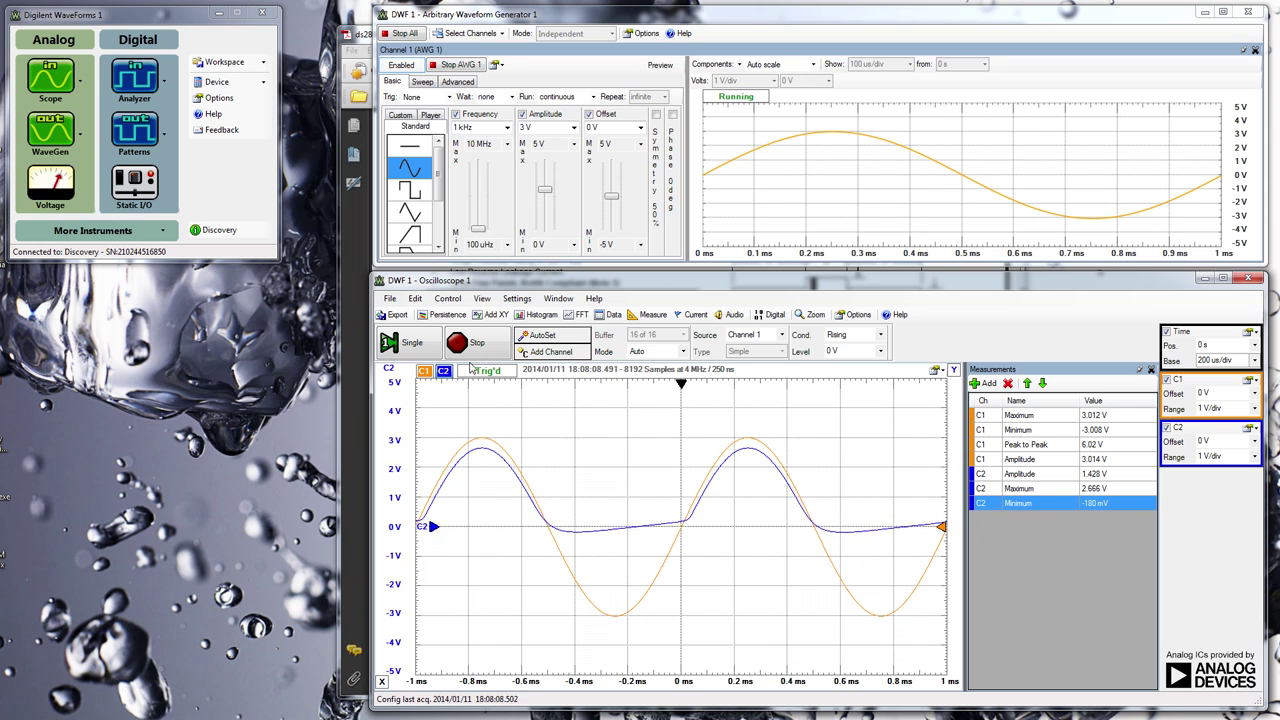
left_click(425, 352)
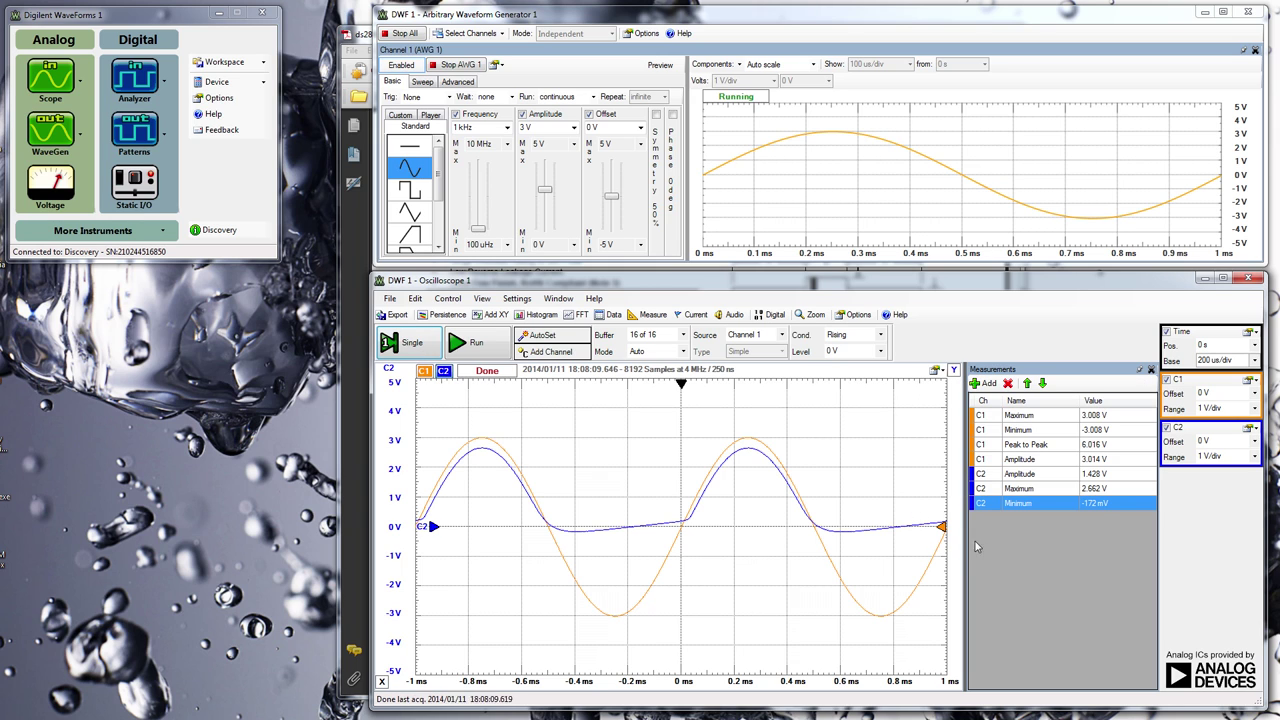
left_click(1045, 490)
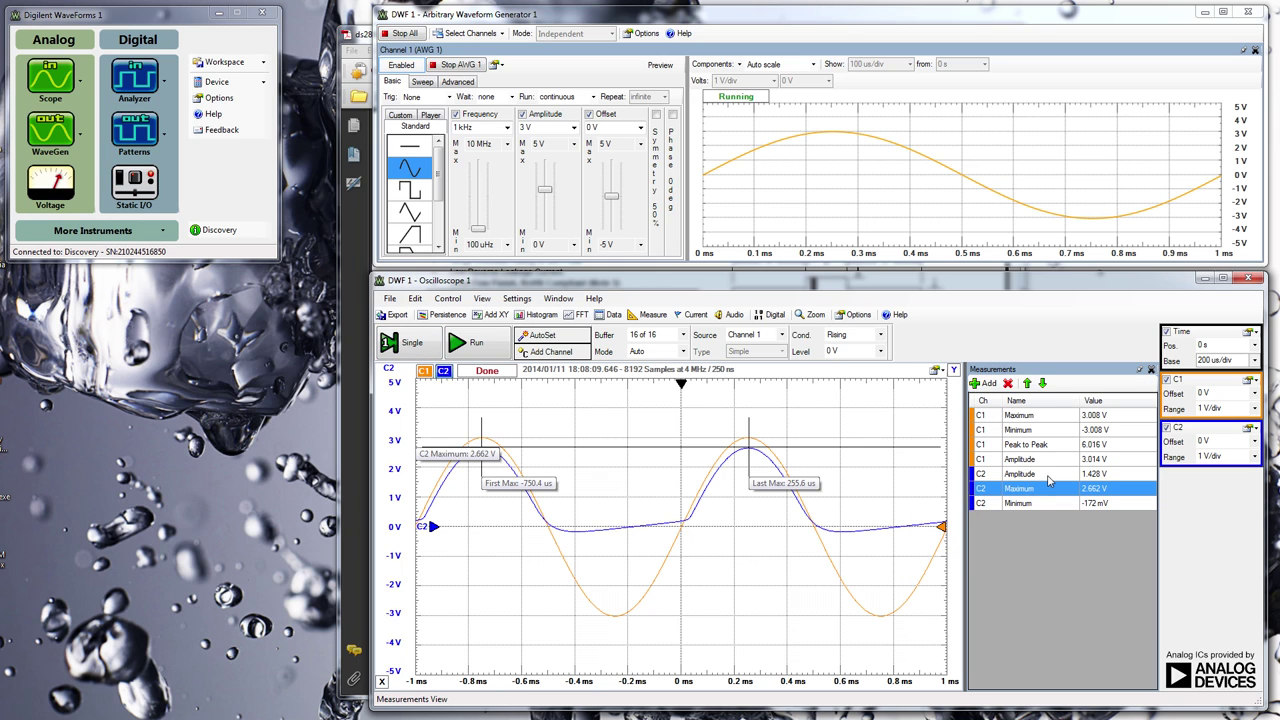
left_click(1049, 474)
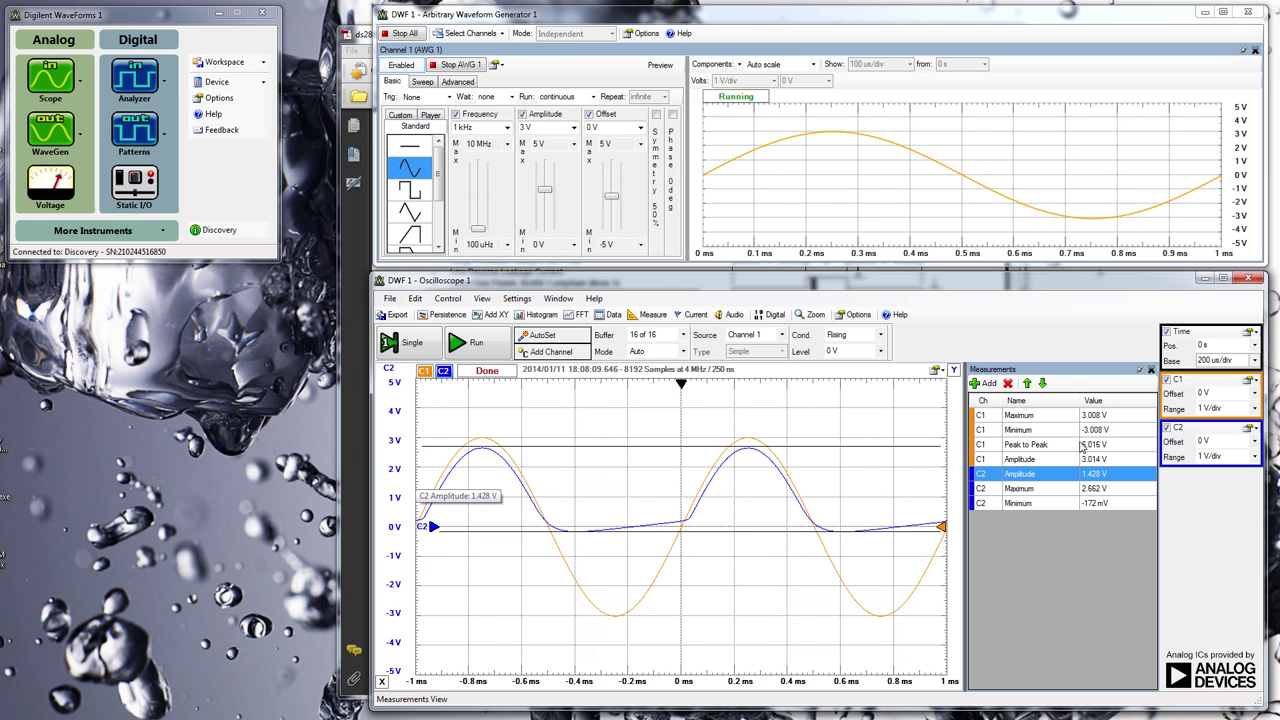
left_click(1053, 463)
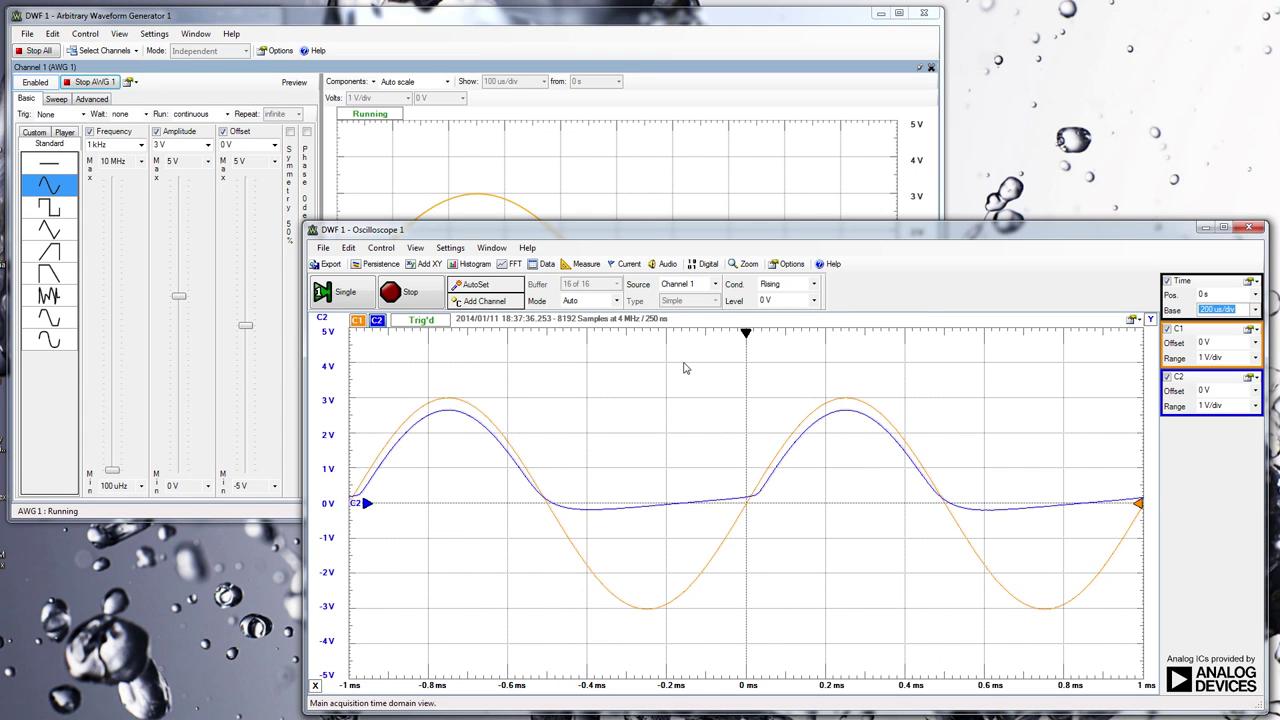
Step: Raise the sine to about 3.1 MHz at 200 ns/div, then switch to the 1N4001 datasheet
left_click(125, 458)
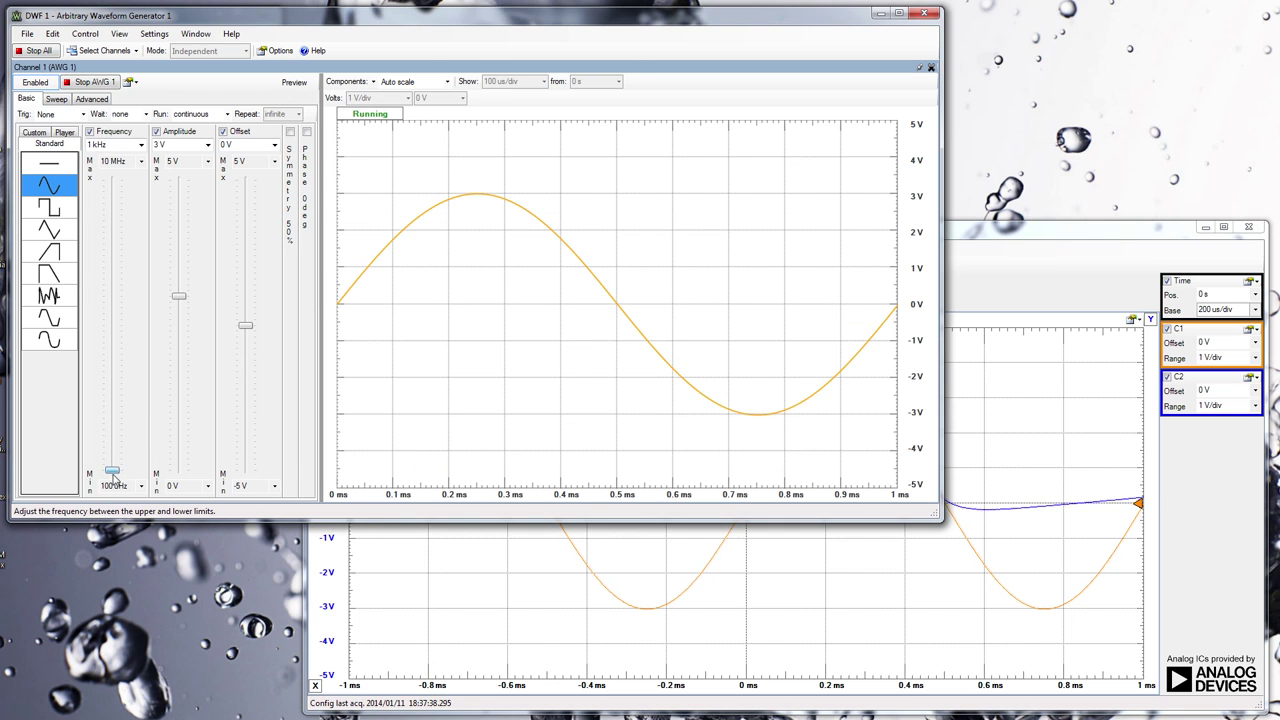
left_click_drag(125, 458, 135, 389)
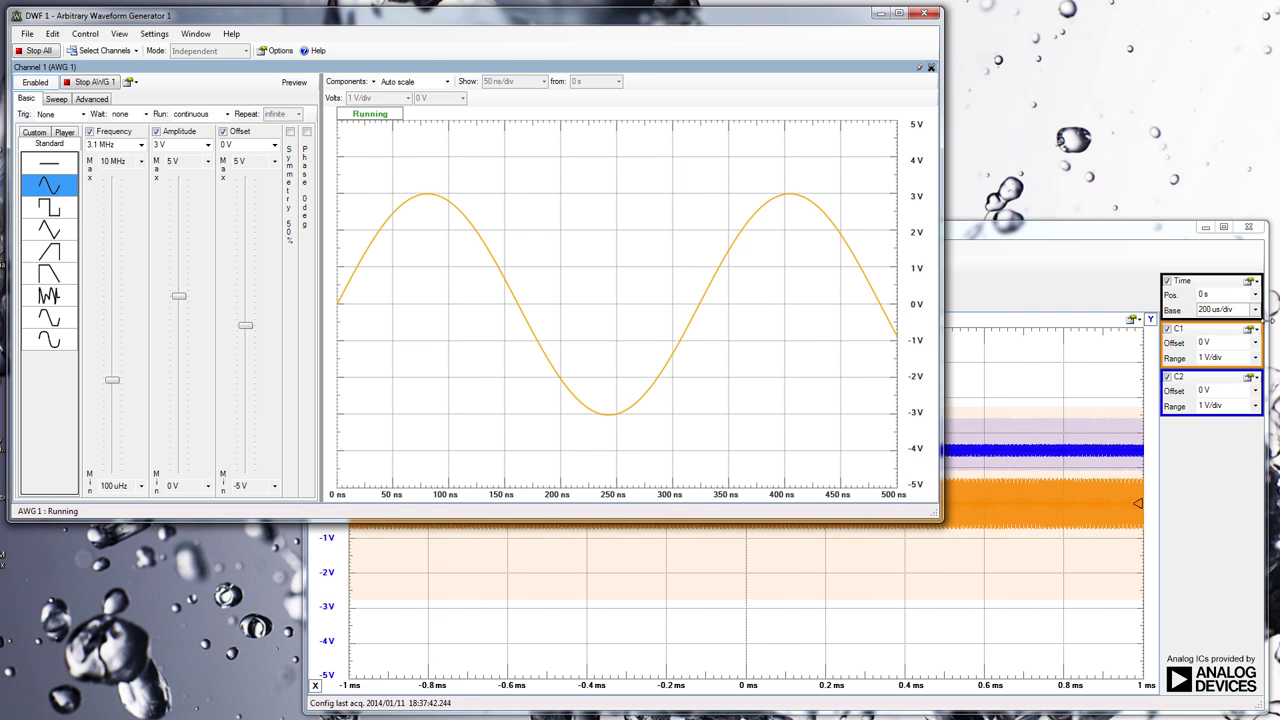
left_click(1255, 309)
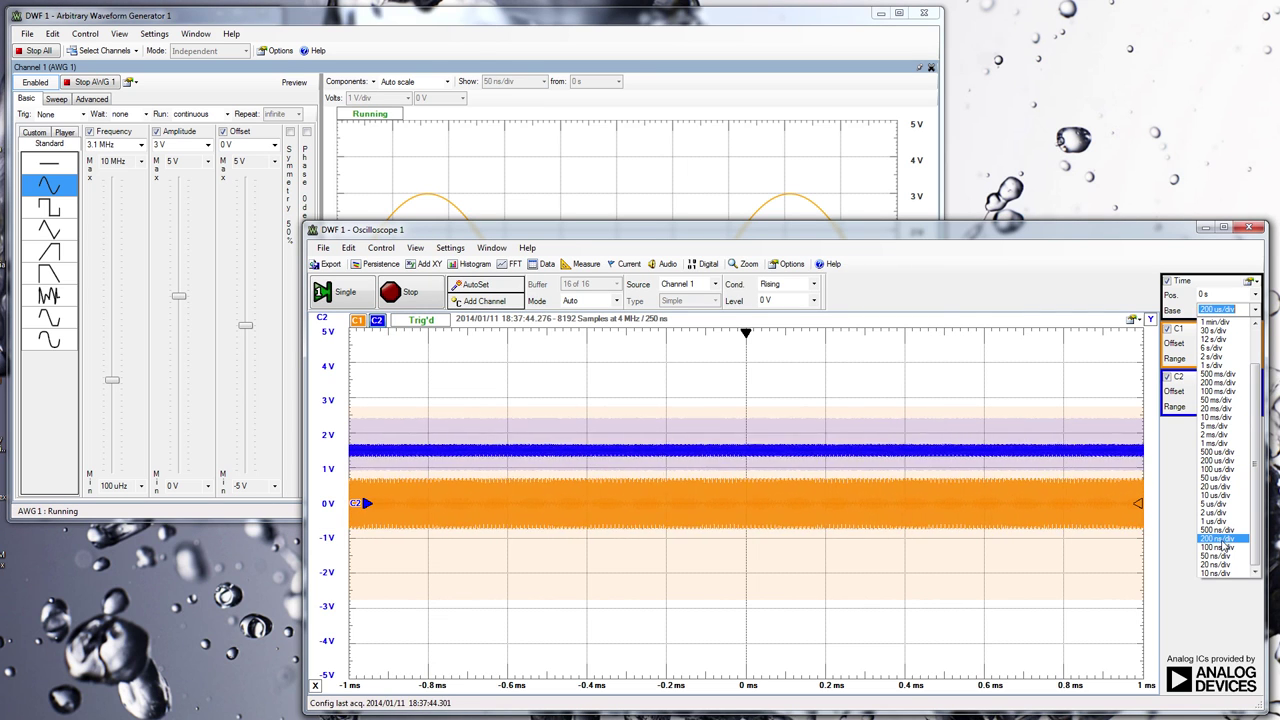
left_click(1240, 538)
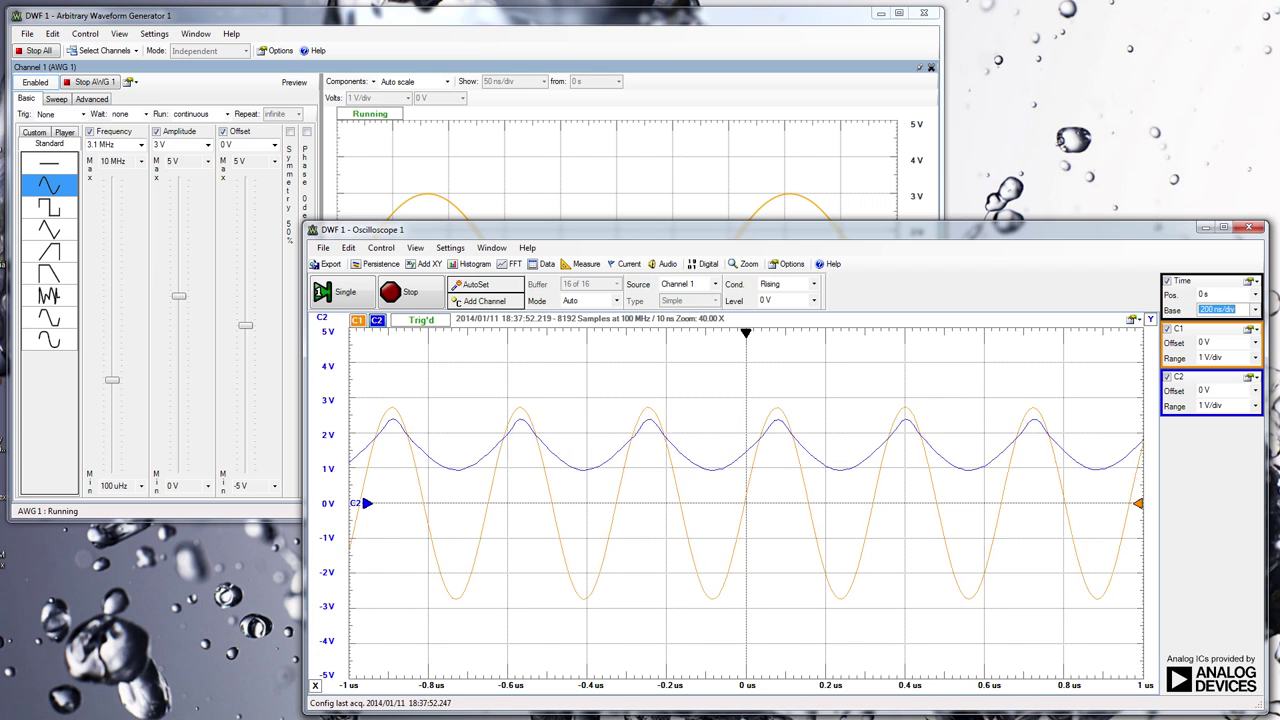
key("Return")
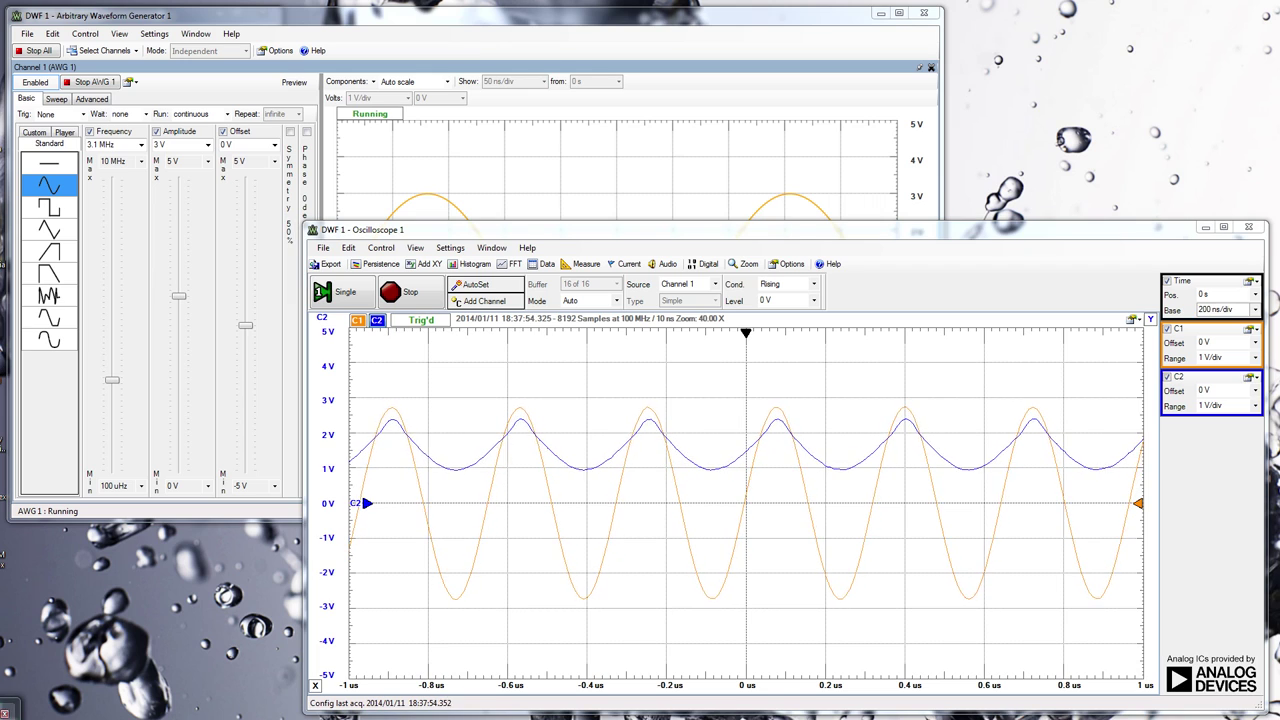
key("alt+Tab")
scroll(621, 616, "up", 2)
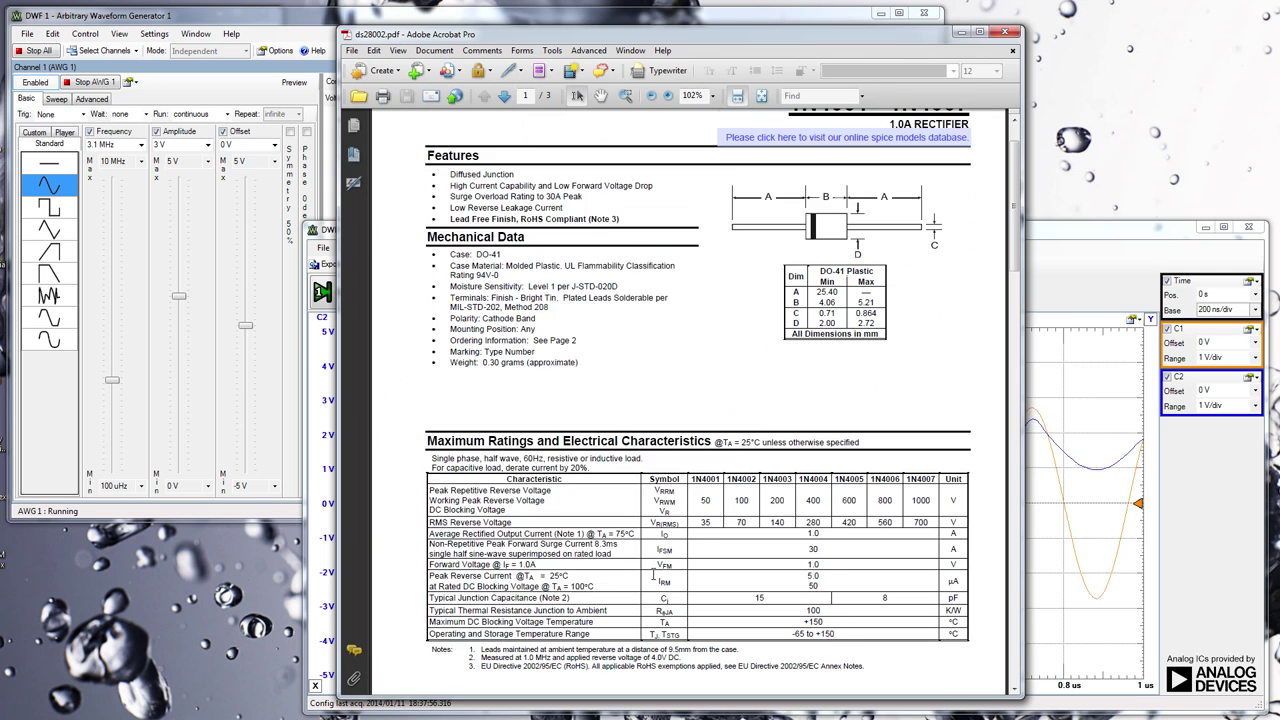
Step: Highlight the Typical Junction Capacitance row of the 1N4001 datasheet, then minimize Acrobat
left_click_drag(431, 597, 689, 598)
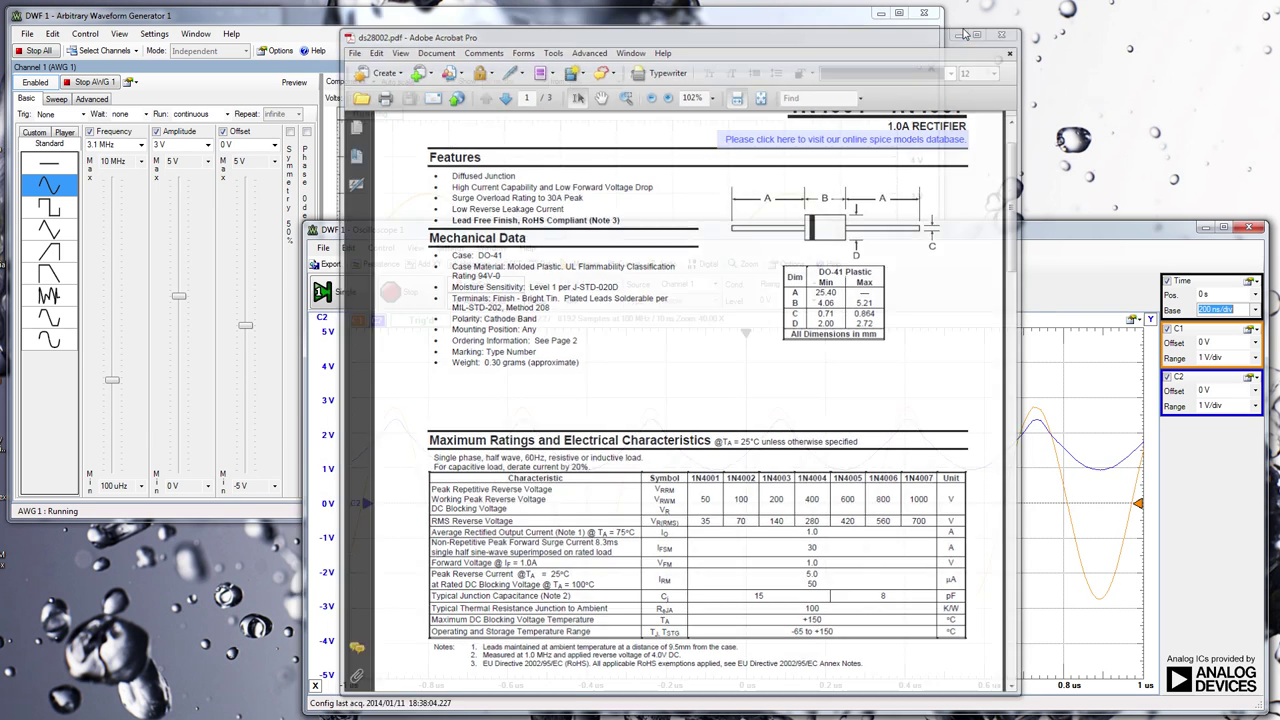
left_click(962, 33)
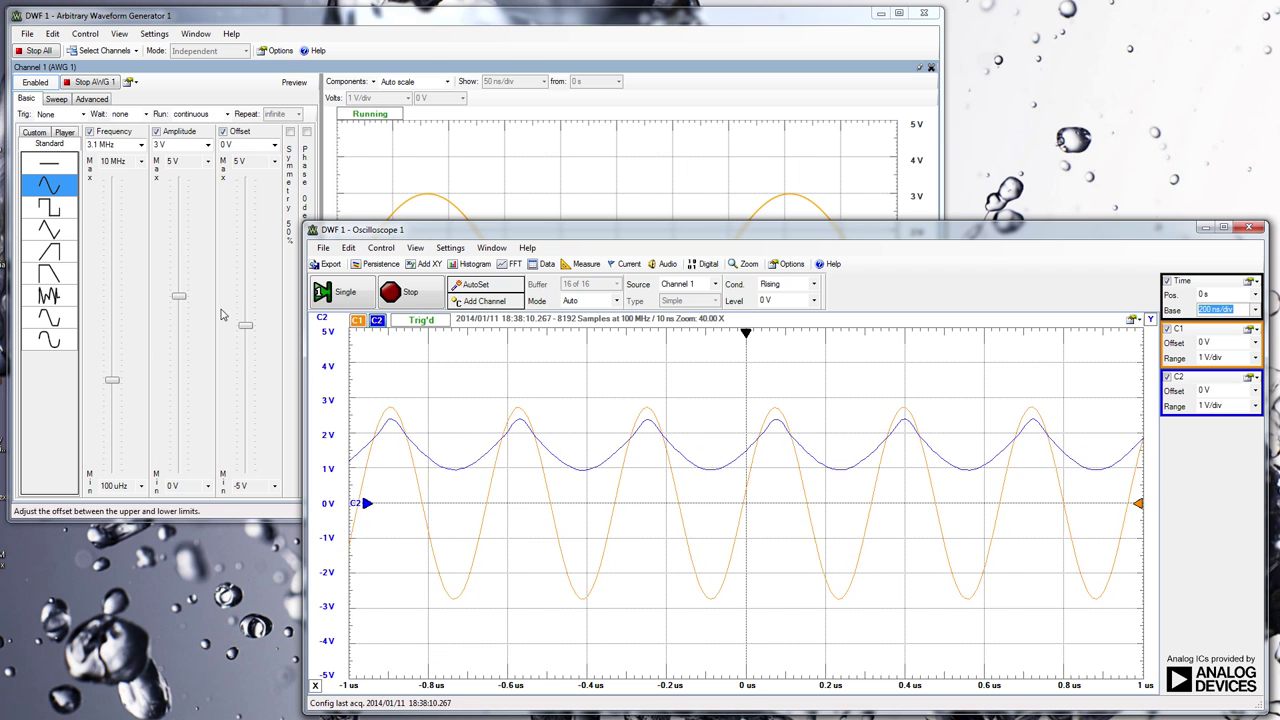
Step: Set the generator's sine frequency to 10 kHz
left_click(141, 145)
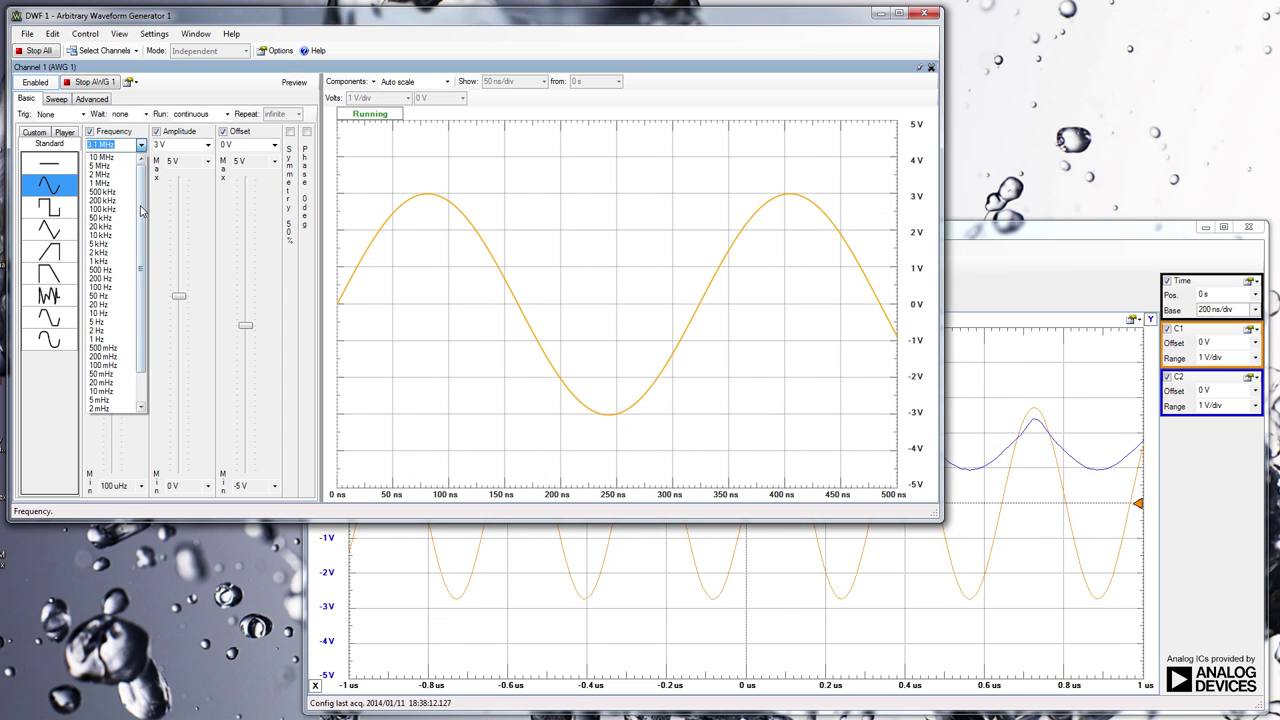
left_click_drag(141, 198, 141, 224)
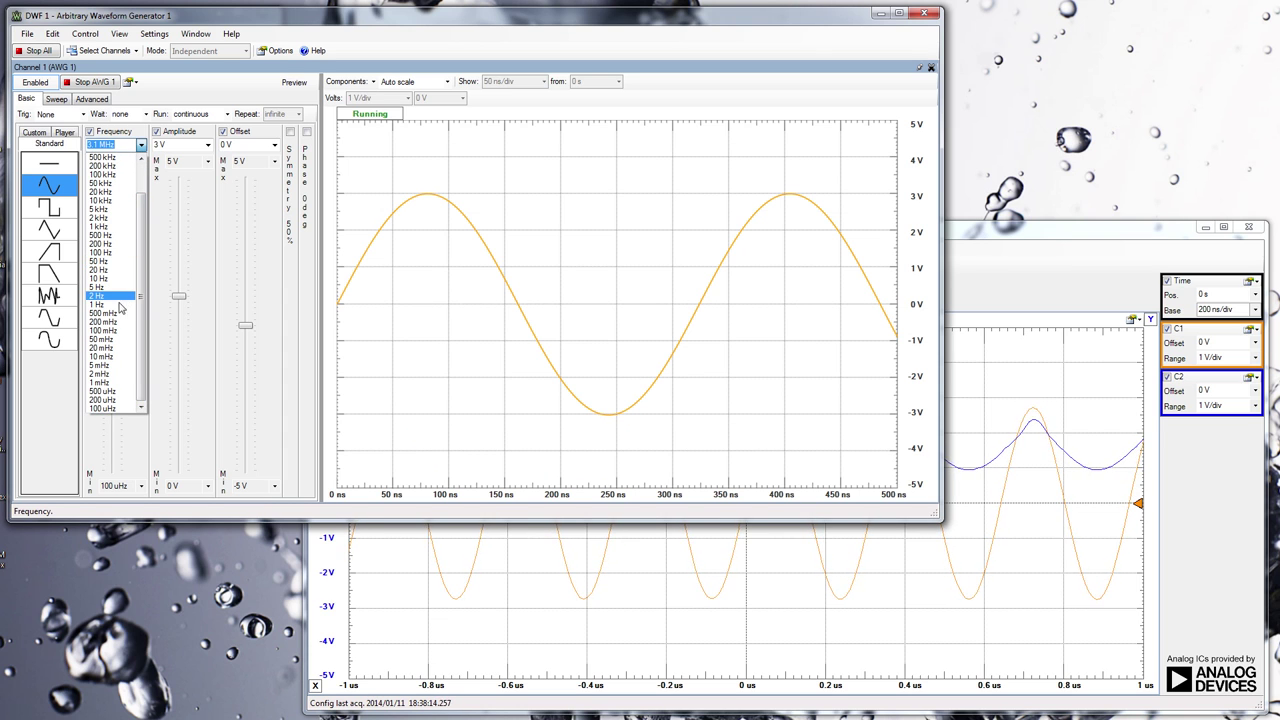
left_click(118, 200)
Step: Set the oscilloscope time base to 100 us/div, passing through 10 us/div
left_click(988, 245)
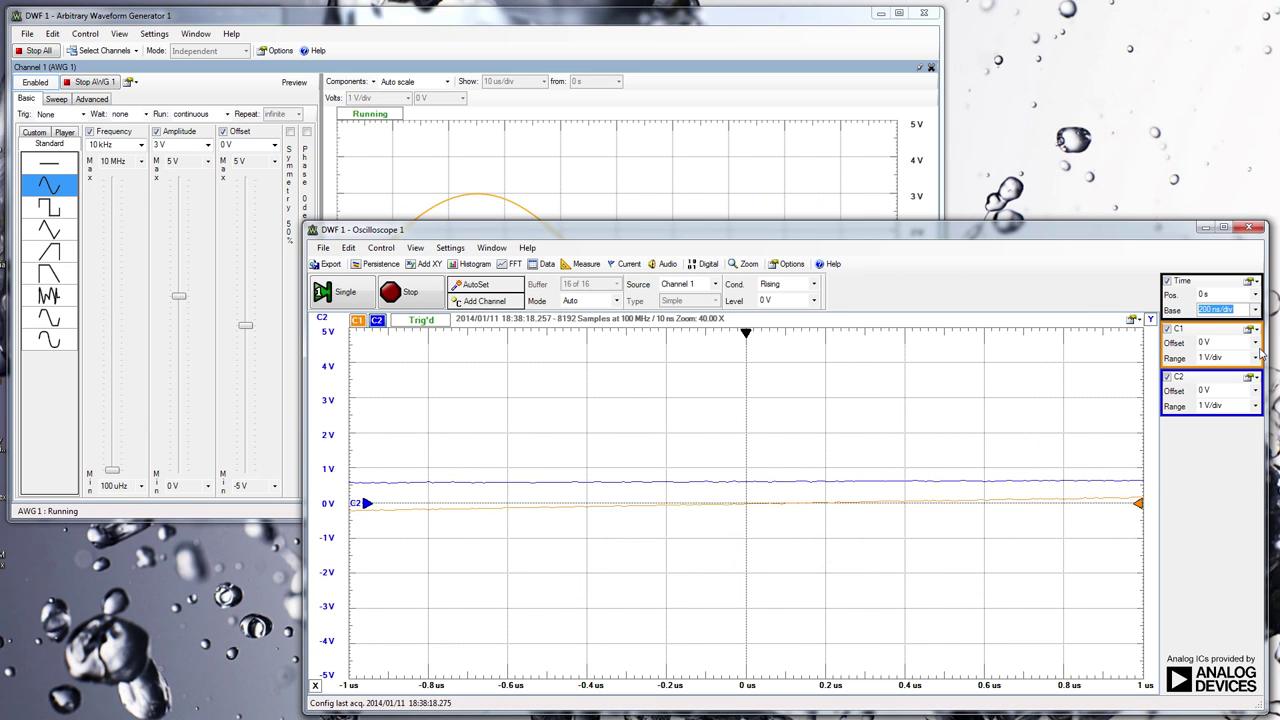
left_click(1254, 309)
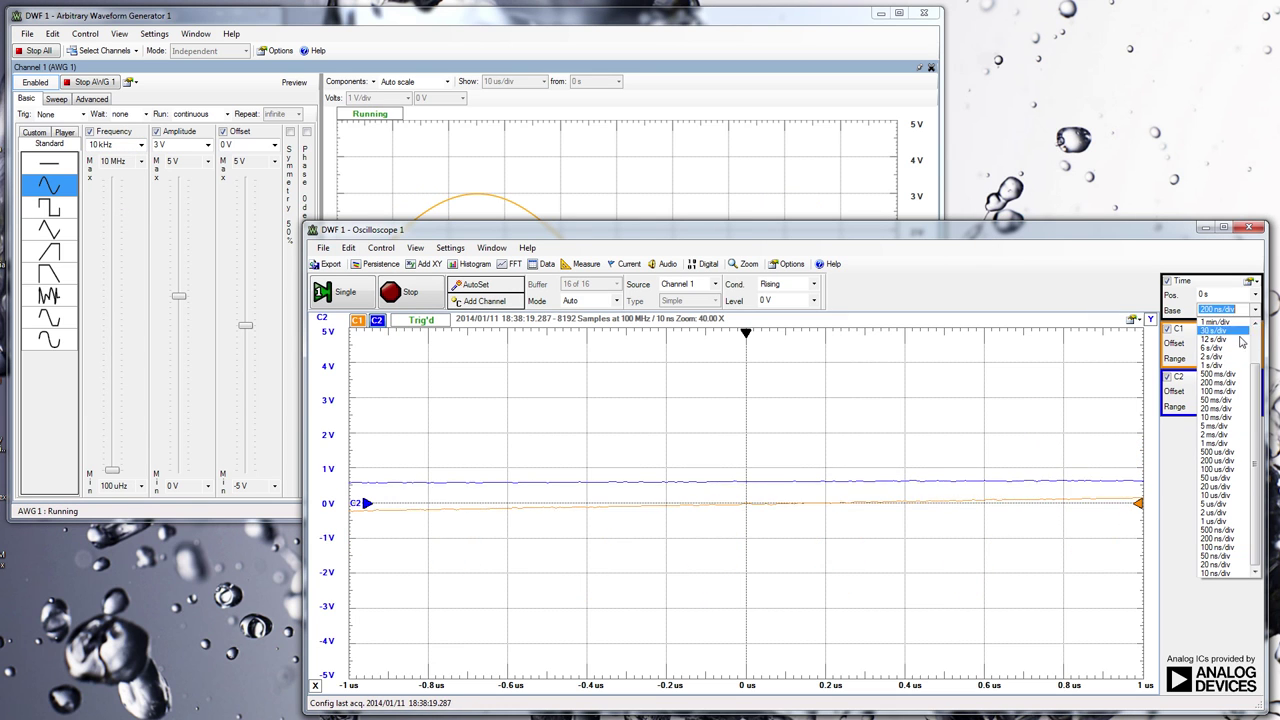
left_click(1228, 495)
left_click(1256, 312)
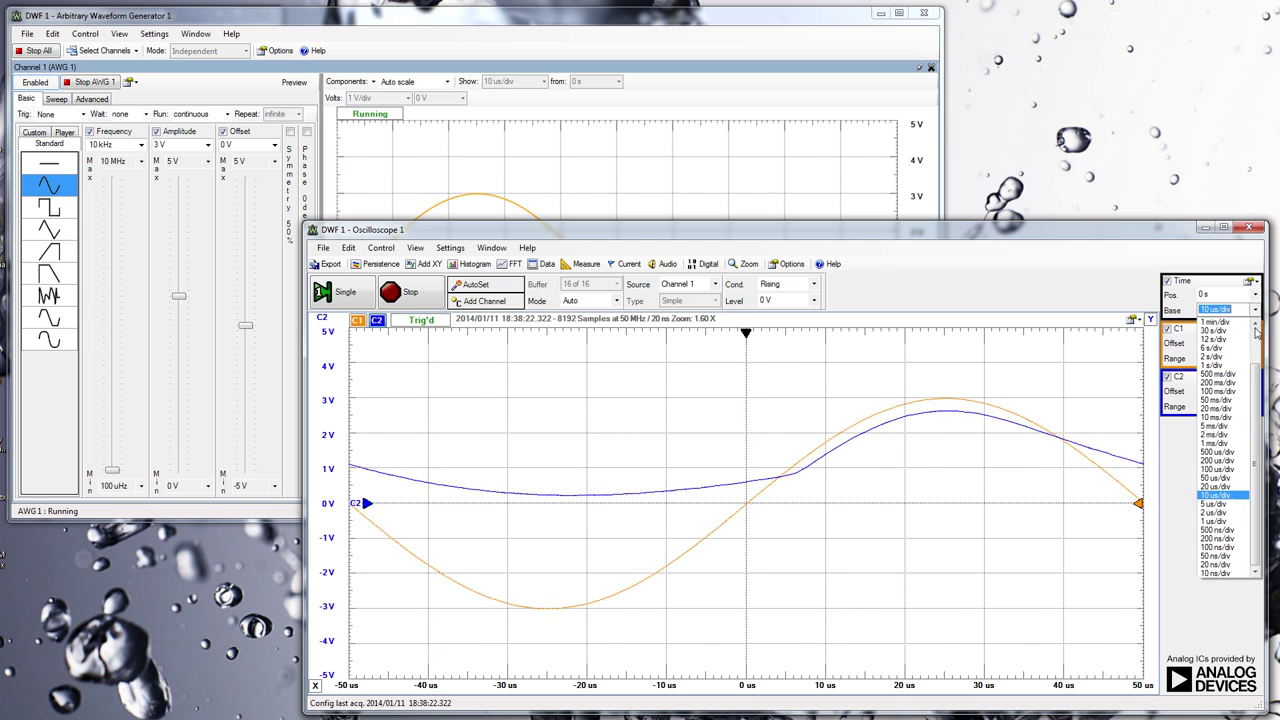
left_click(1229, 477)
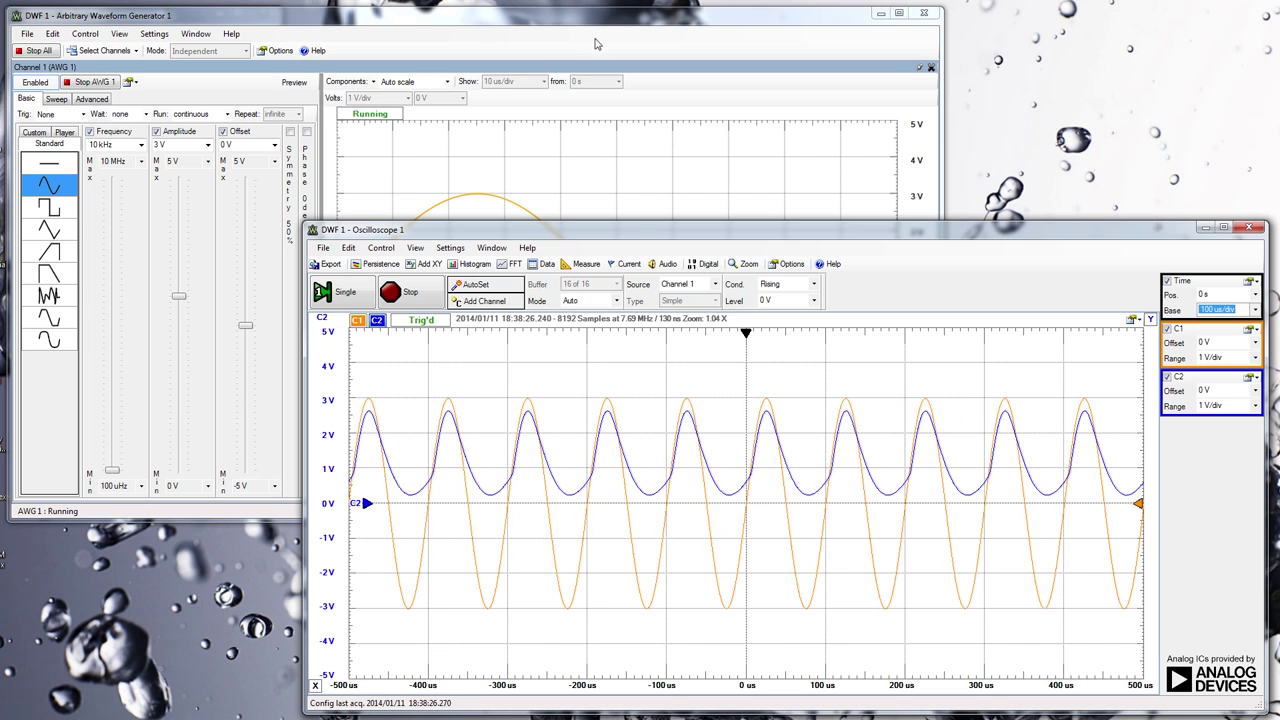
Step: Step the generator through square, ramp-up and triangle waveforms
left_click(67, 213)
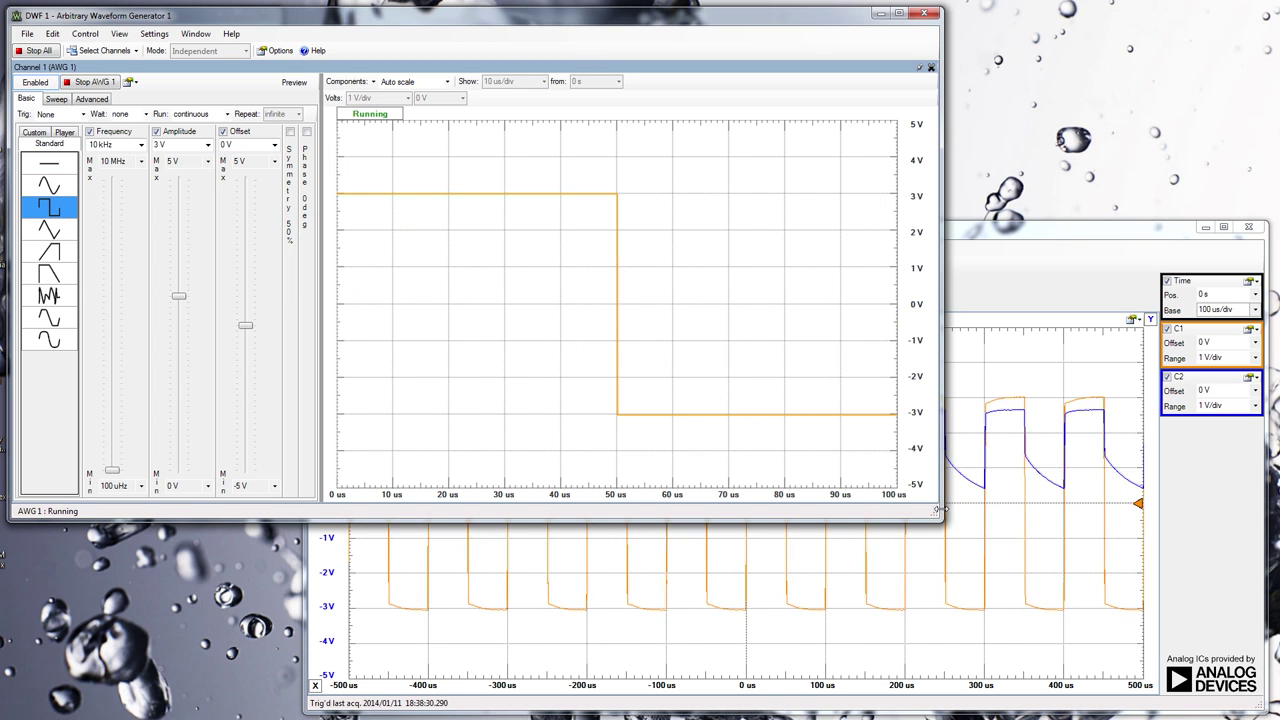
left_click(985, 237)
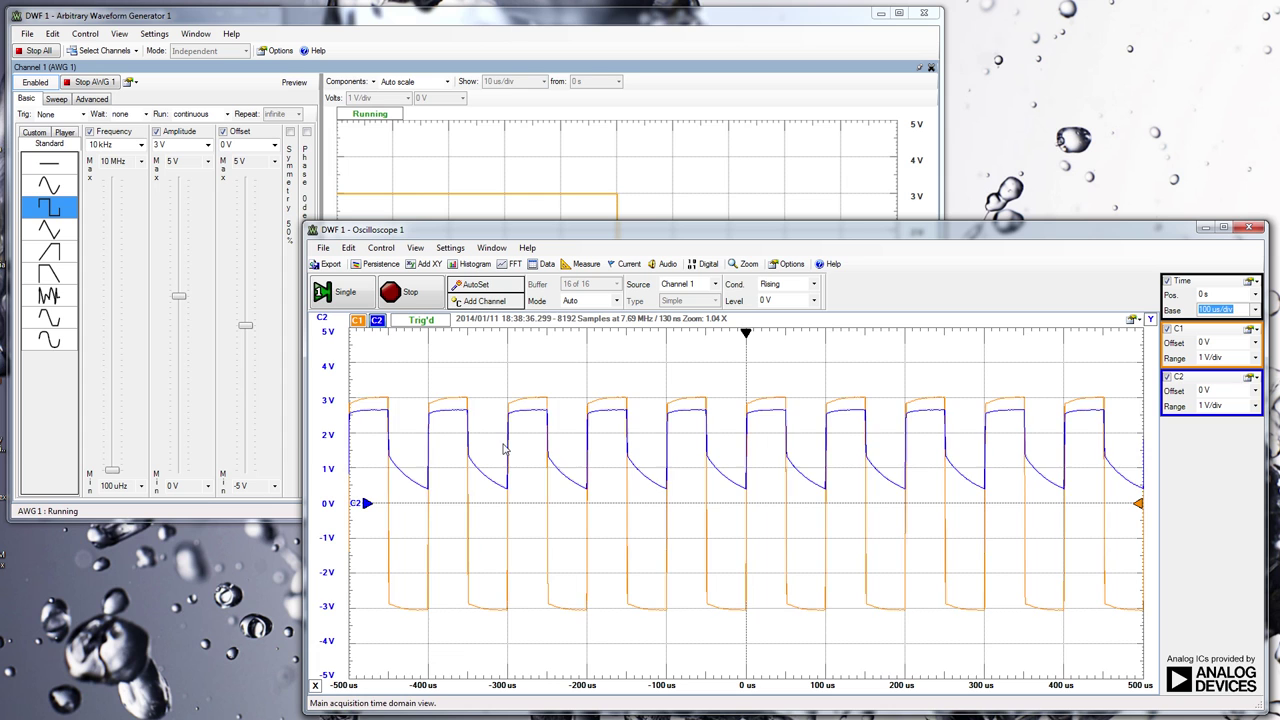
left_click(57, 243)
left_click(51, 229)
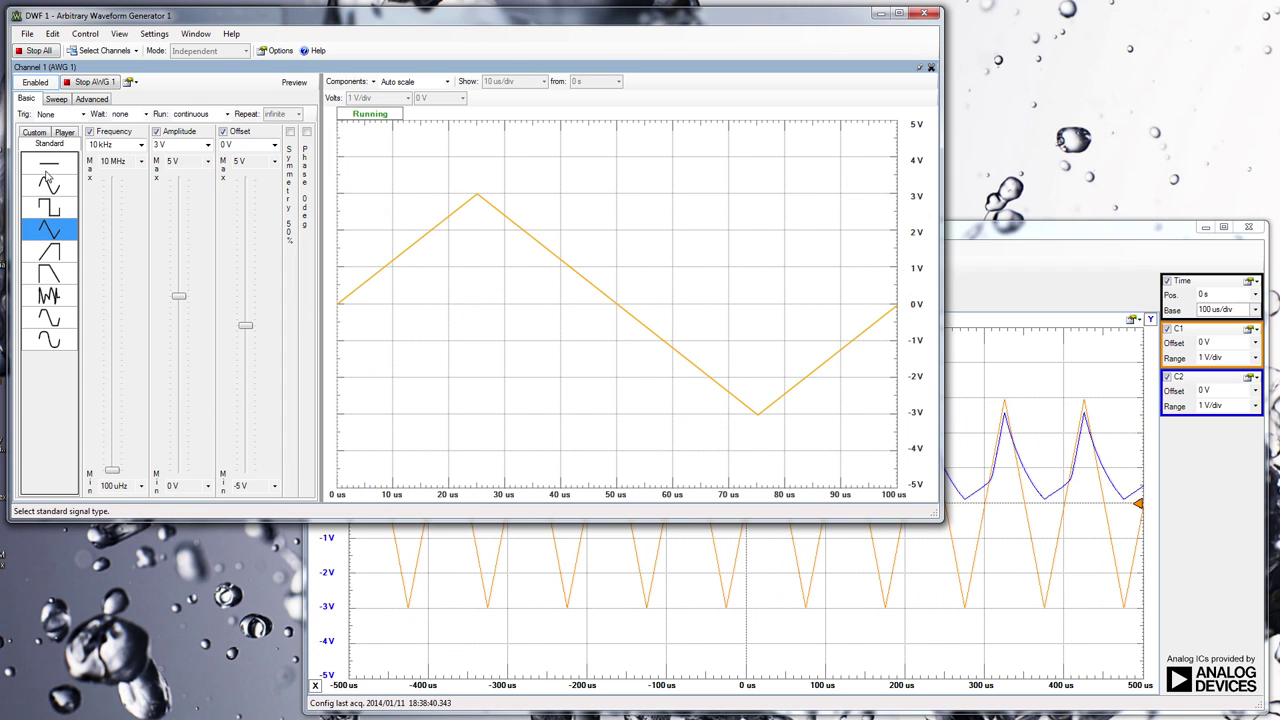
Step: Switch the generator to noise, take a single scope capture, and select sweep mode
left_click(48, 295)
left_click(1018, 261)
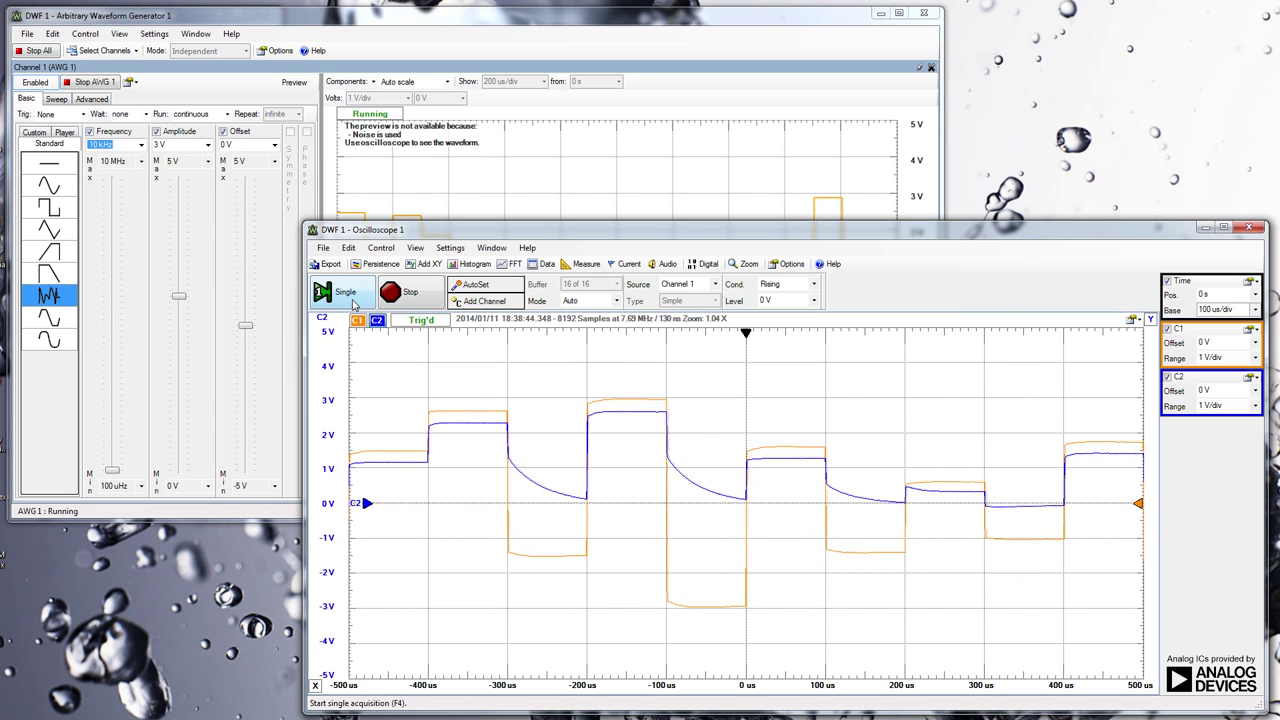
left_click(352, 305)
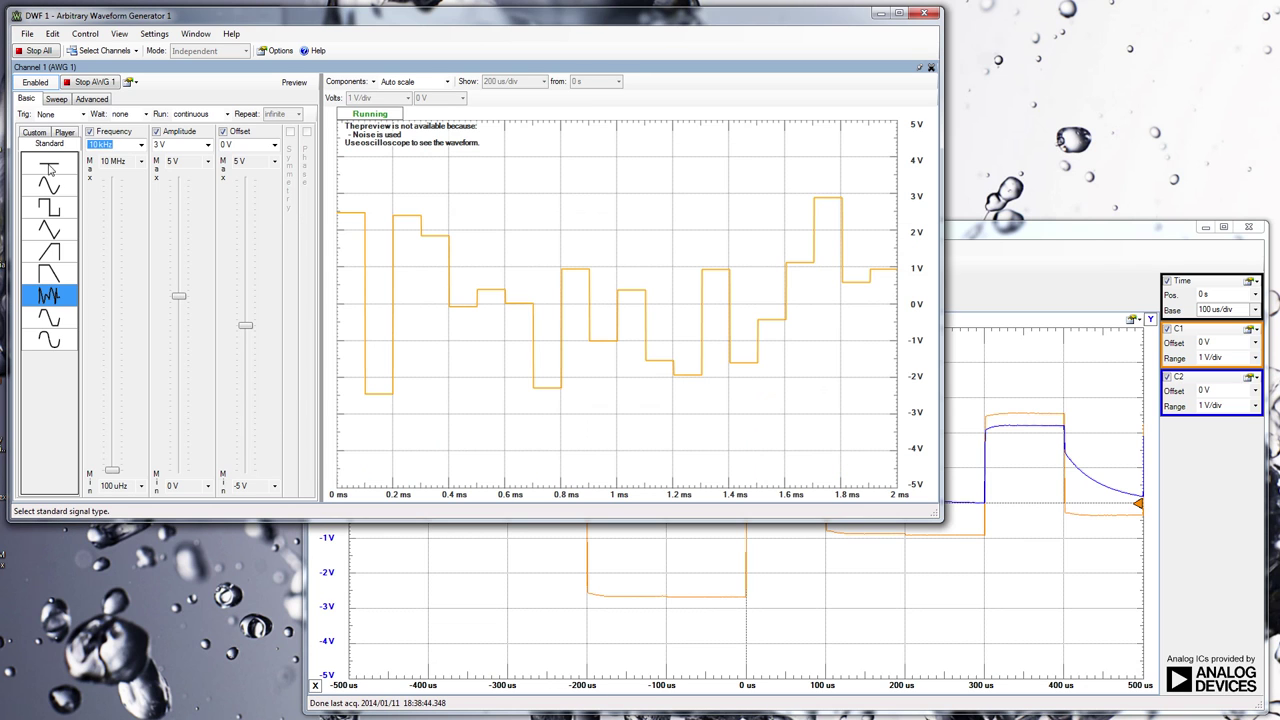
left_click(57, 100)
Step: Run the scope on the frequency sweep, then capture the AM/FM-modulated carrier once
left_click(590, 560)
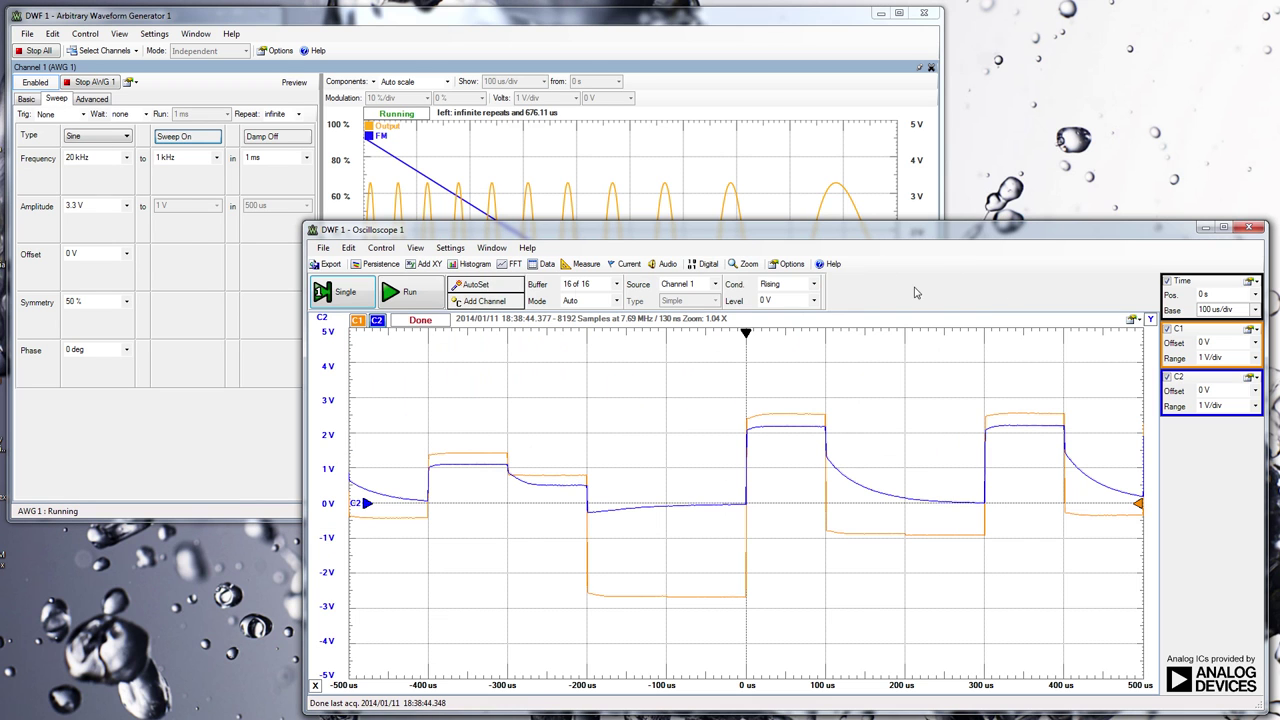
left_click(405, 293)
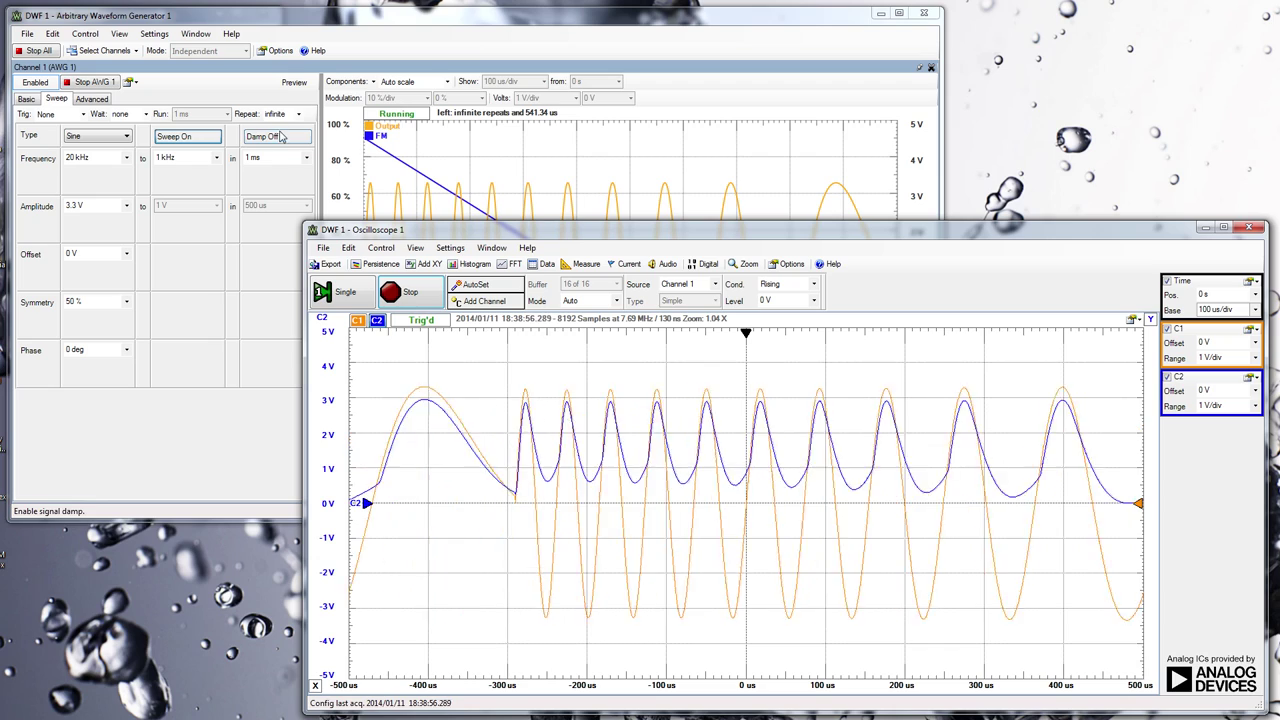
left_click(91, 98)
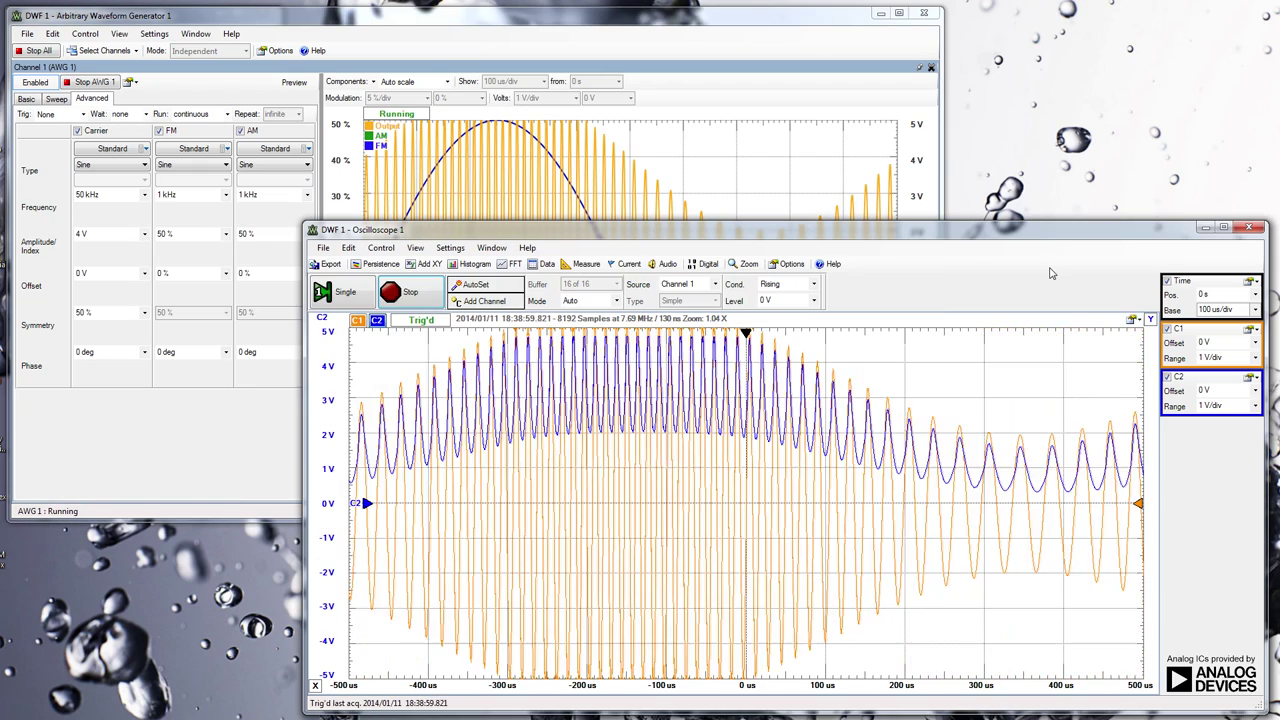
left_click(620, 545)
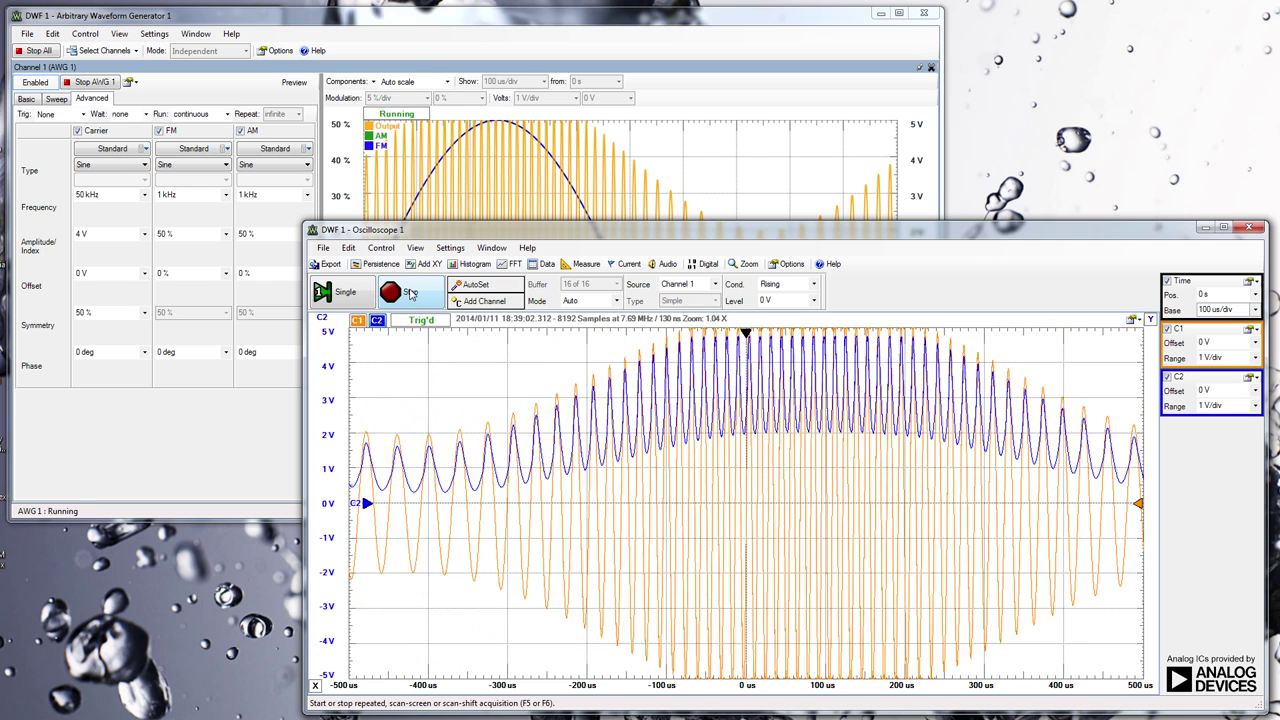
left_click(334, 293)
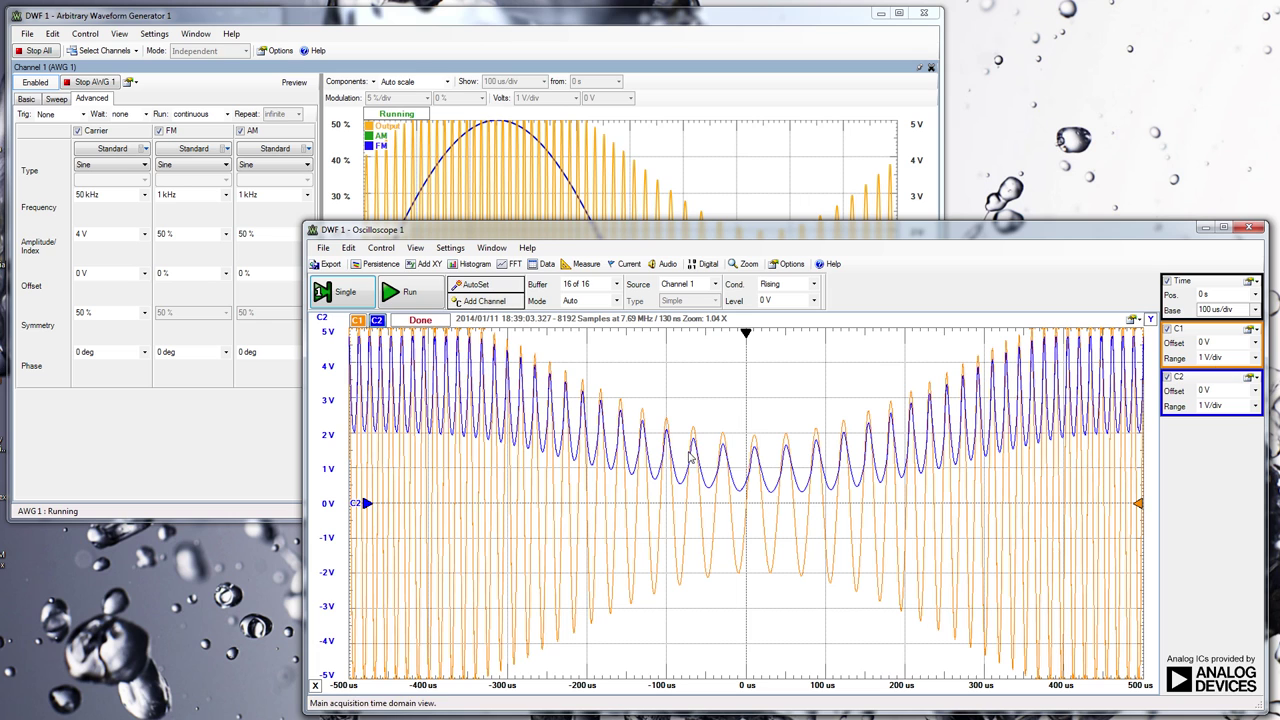
Step: Return the generator to basic mode with a sine wave and add an XY view of C1 versus C2
left_click(131, 171)
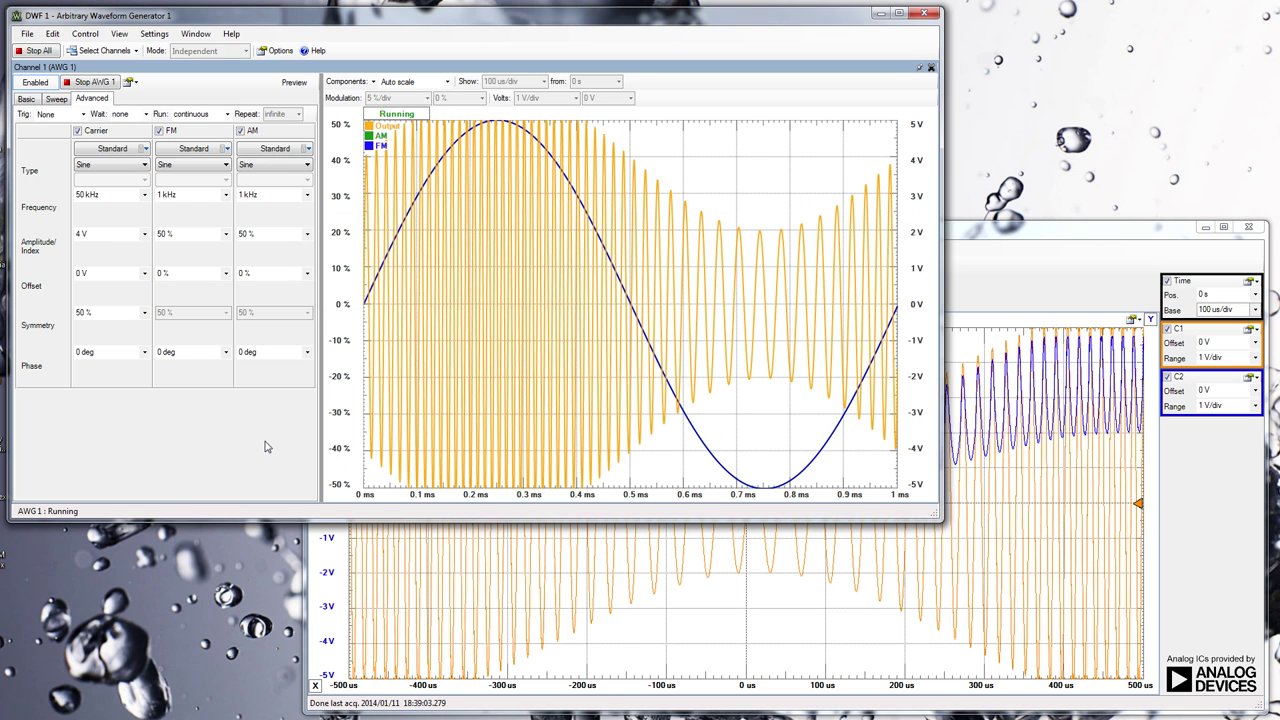
left_click(1061, 249)
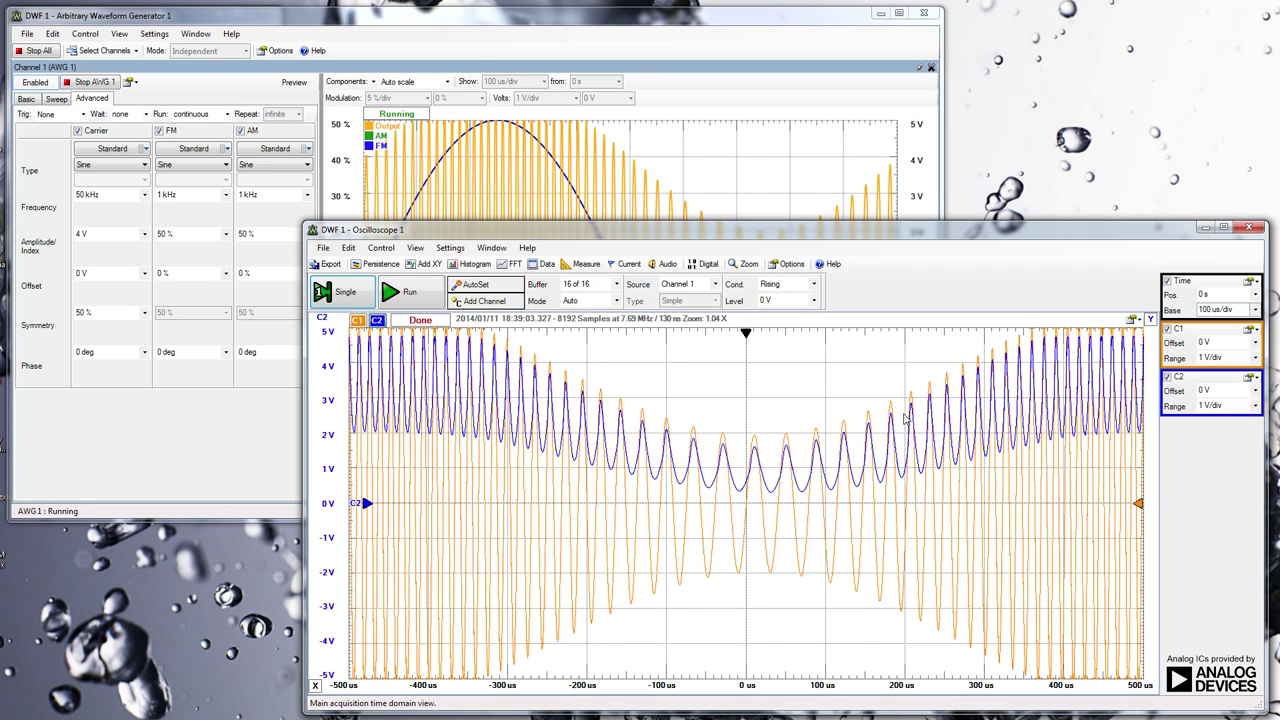
left_click(185, 430)
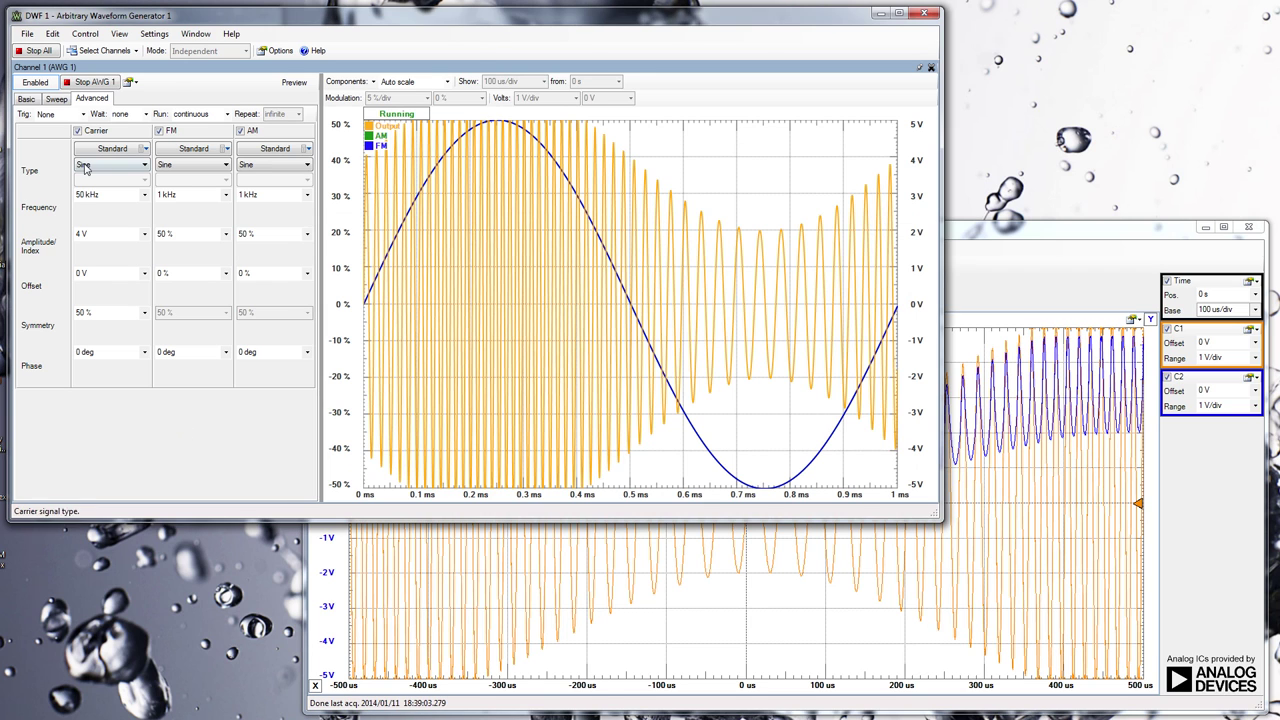
left_click(27, 100)
left_click(995, 250)
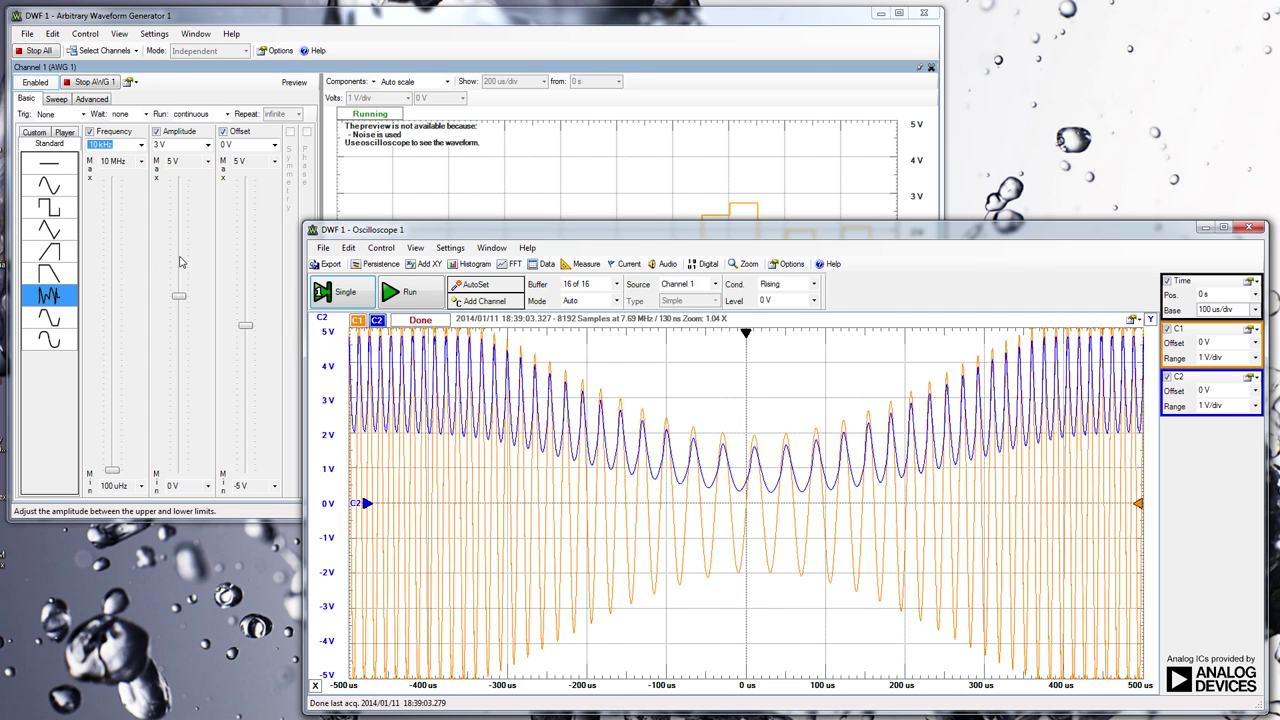
left_click(34, 106)
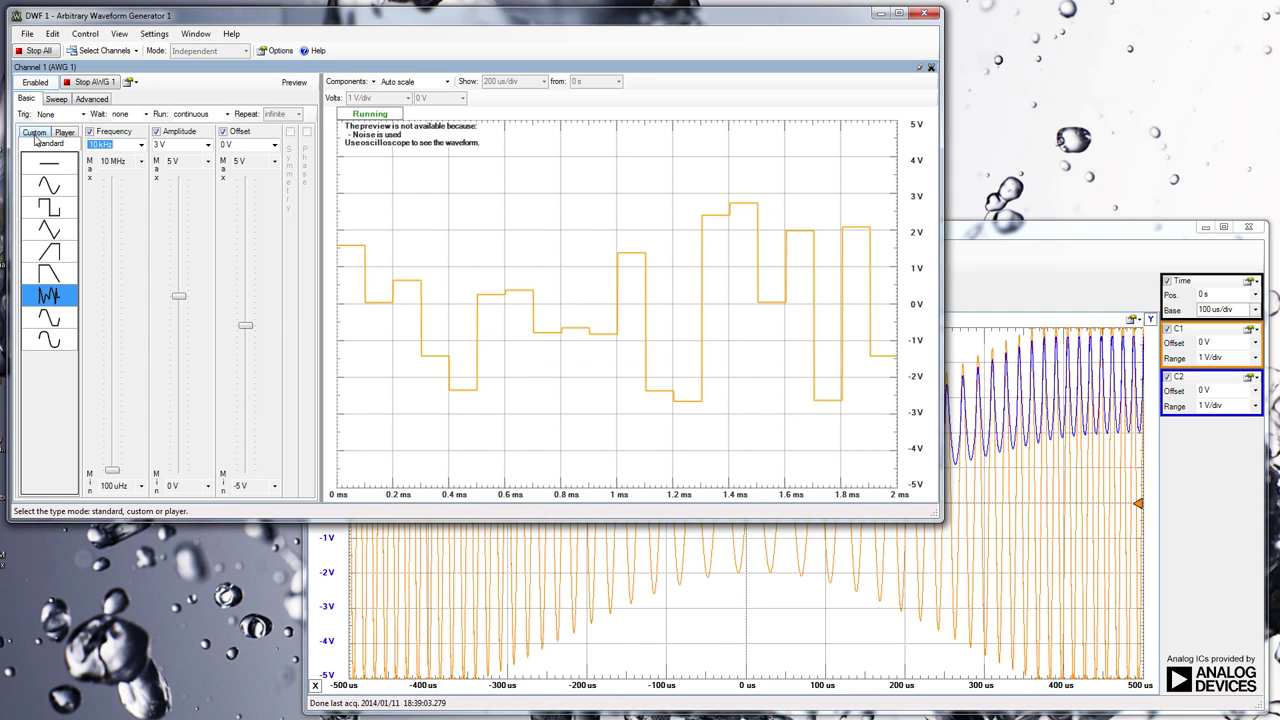
left_click(48, 185)
left_click(1010, 232)
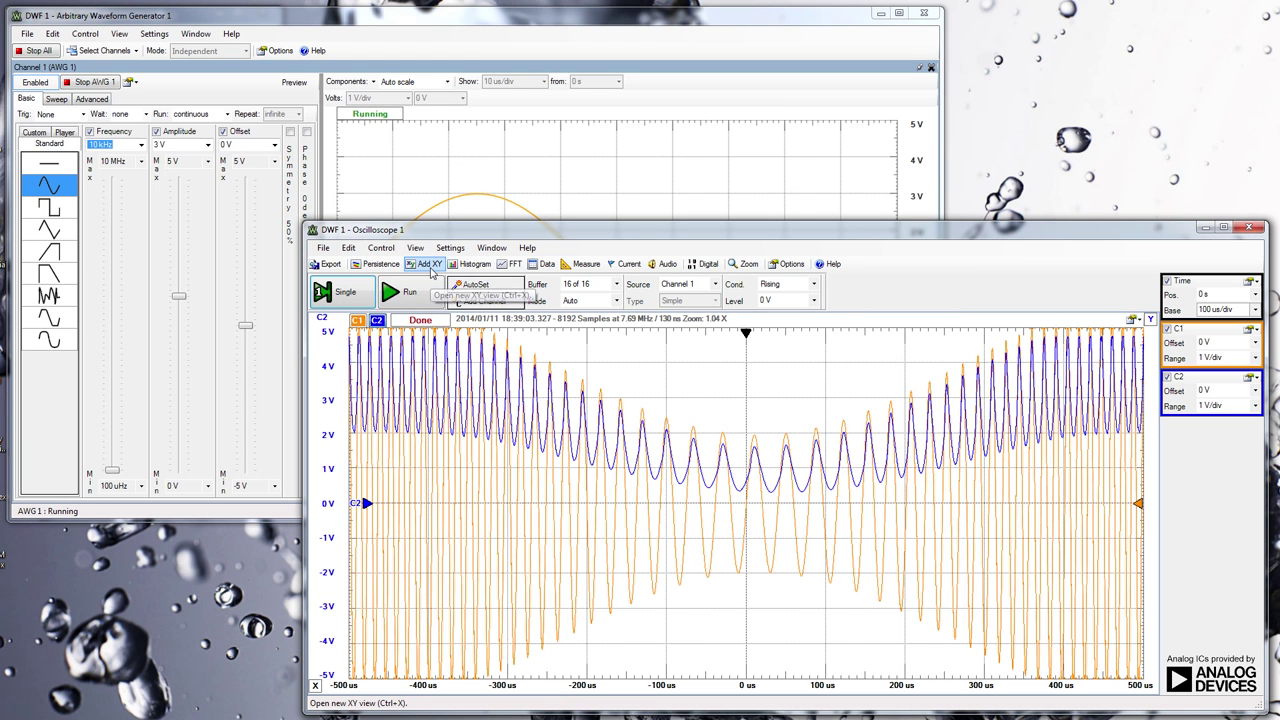
left_click(430, 265)
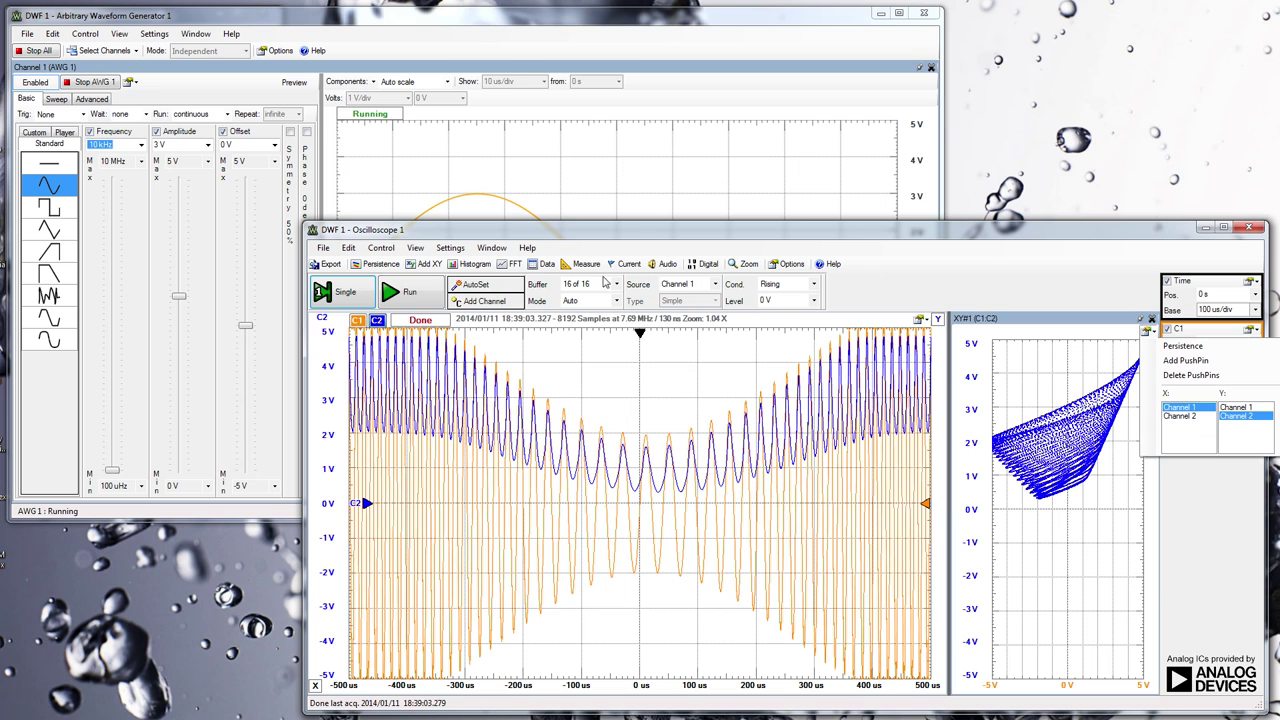
Step: Restart the scope, set the generator sine to 1 kHz, and close the XY view
left_click(395, 290)
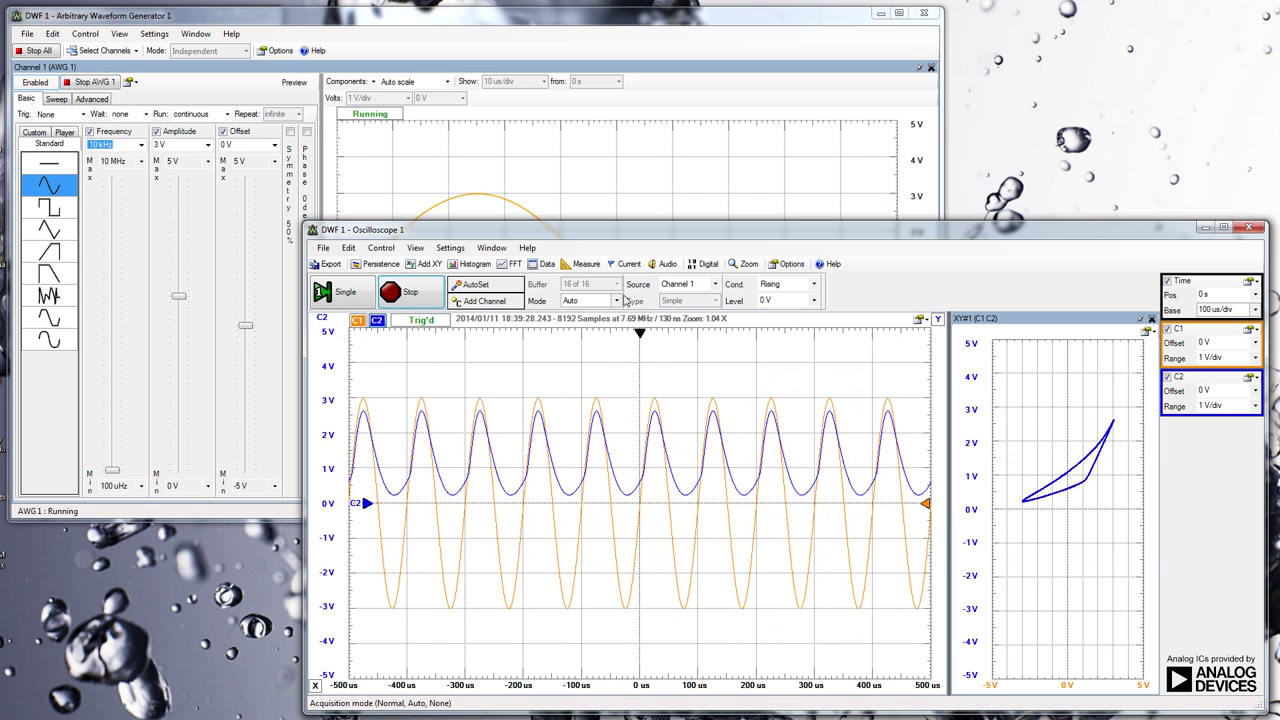
left_click(141, 145)
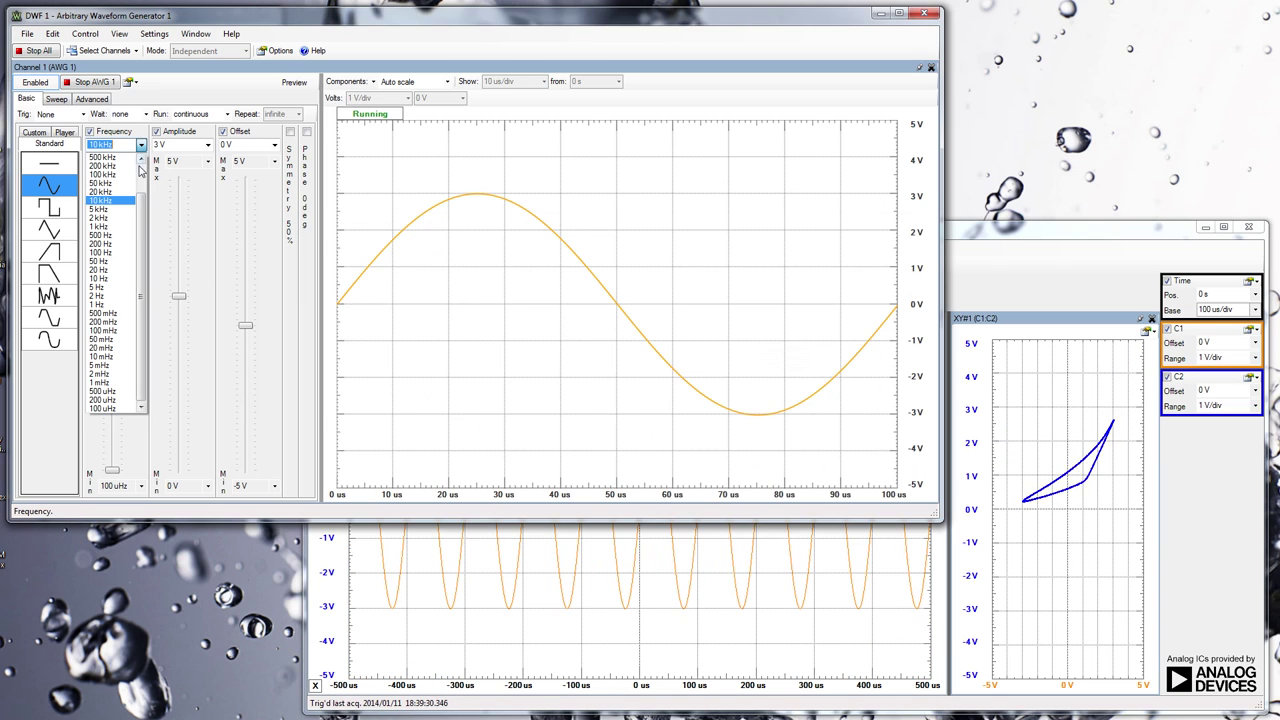
left_click(118, 234)
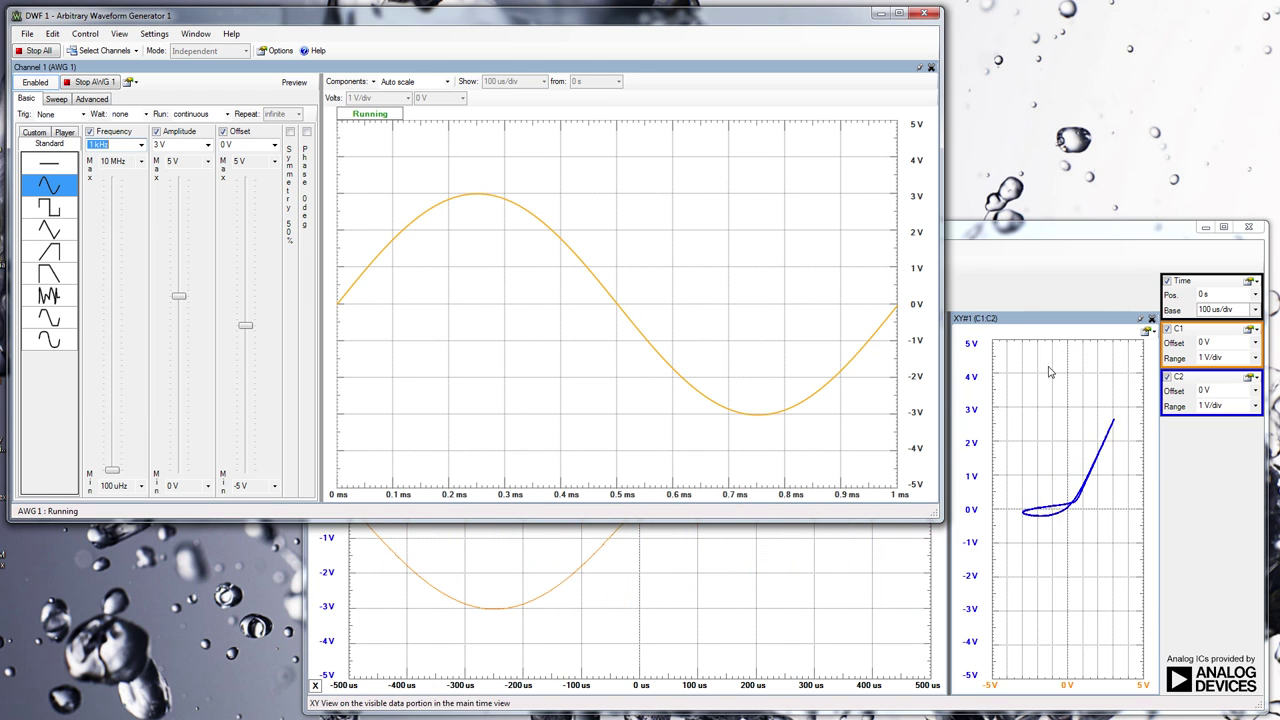
left_click(1022, 234)
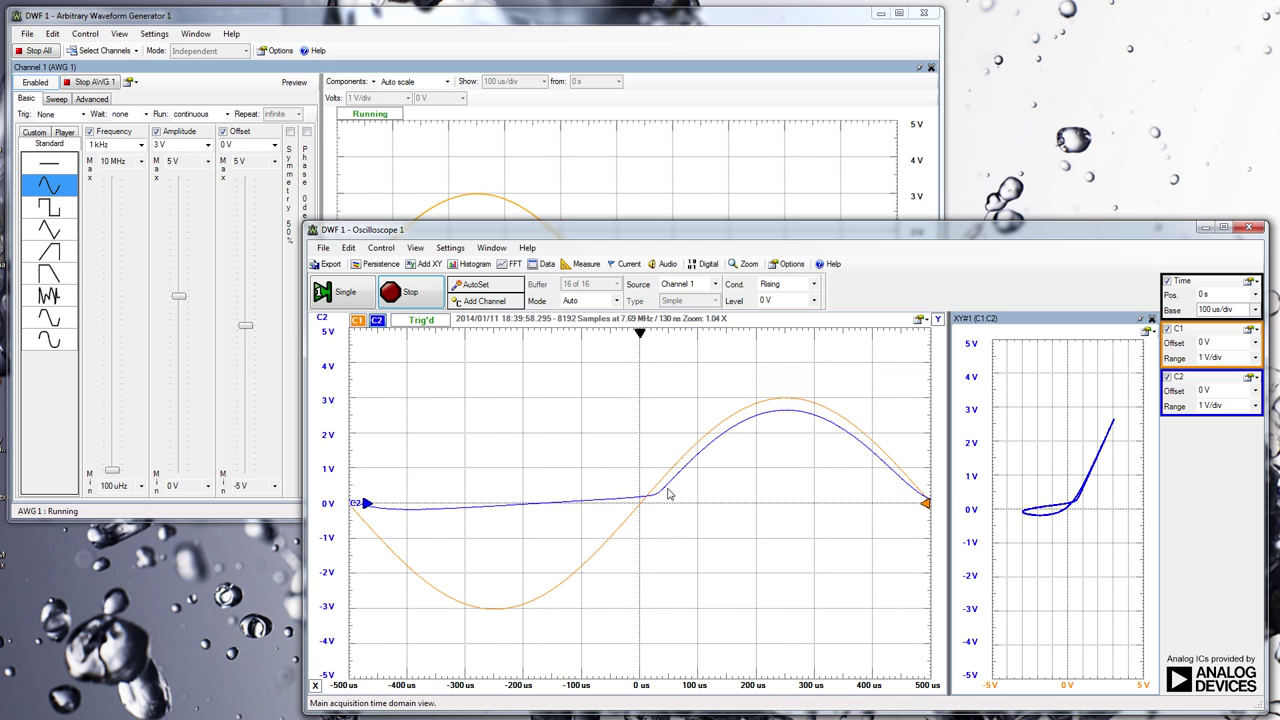
left_click(1151, 319)
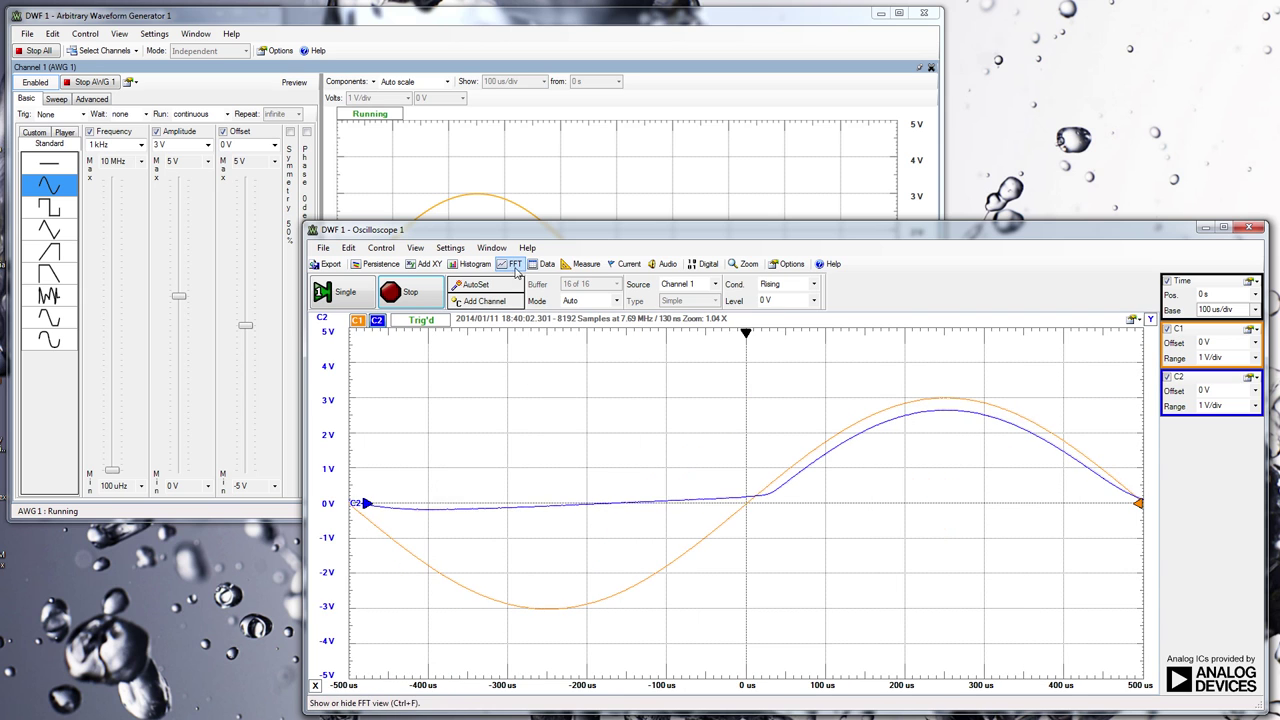
Step: Show a histogram of the C1 and C2 voltages and make its pane taller
left_click(470, 264)
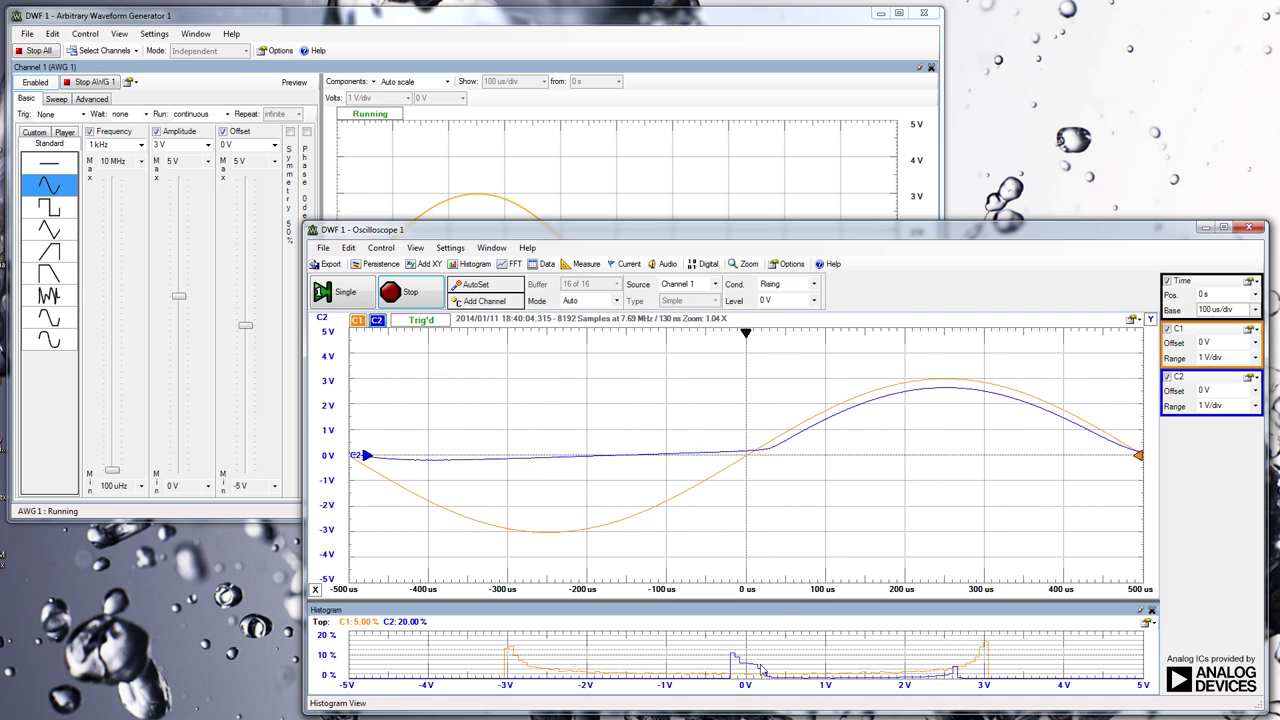
left_click_drag(786, 603, 786, 520)
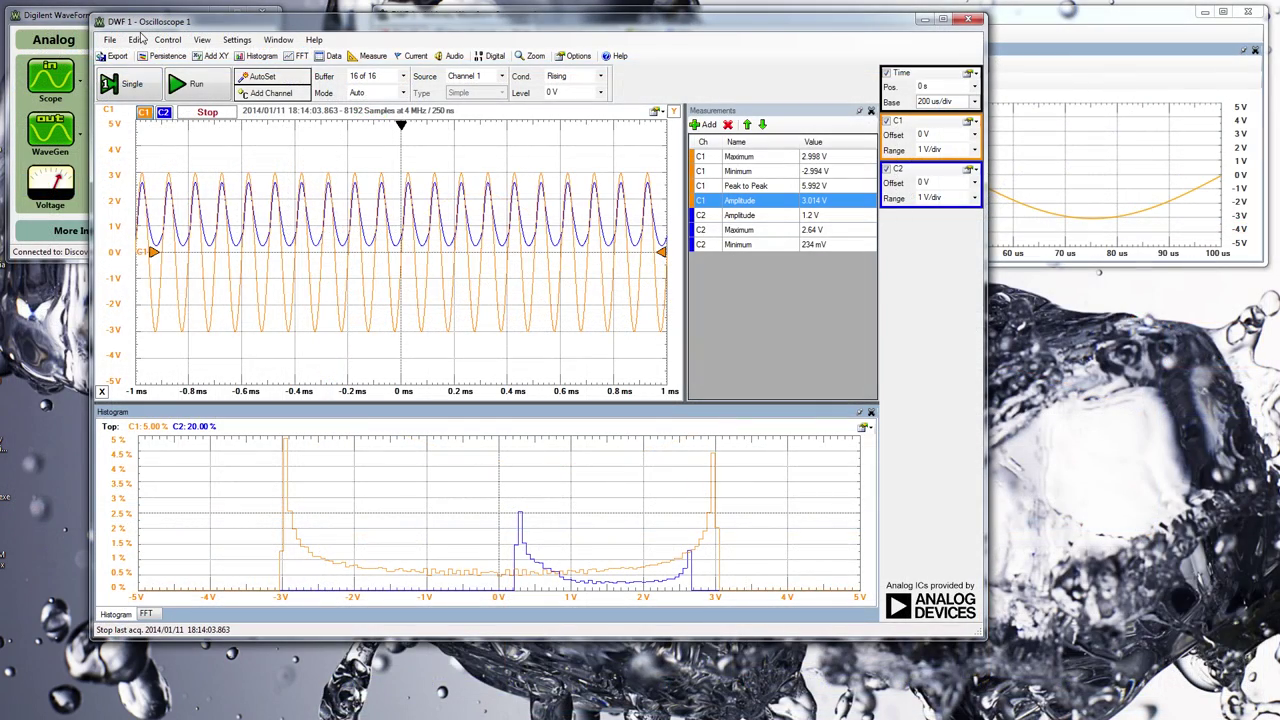
Step: Add simple math channel M1 from C1 and C2 with the '-' operator and open its Custom editor
left_click(137, 40)
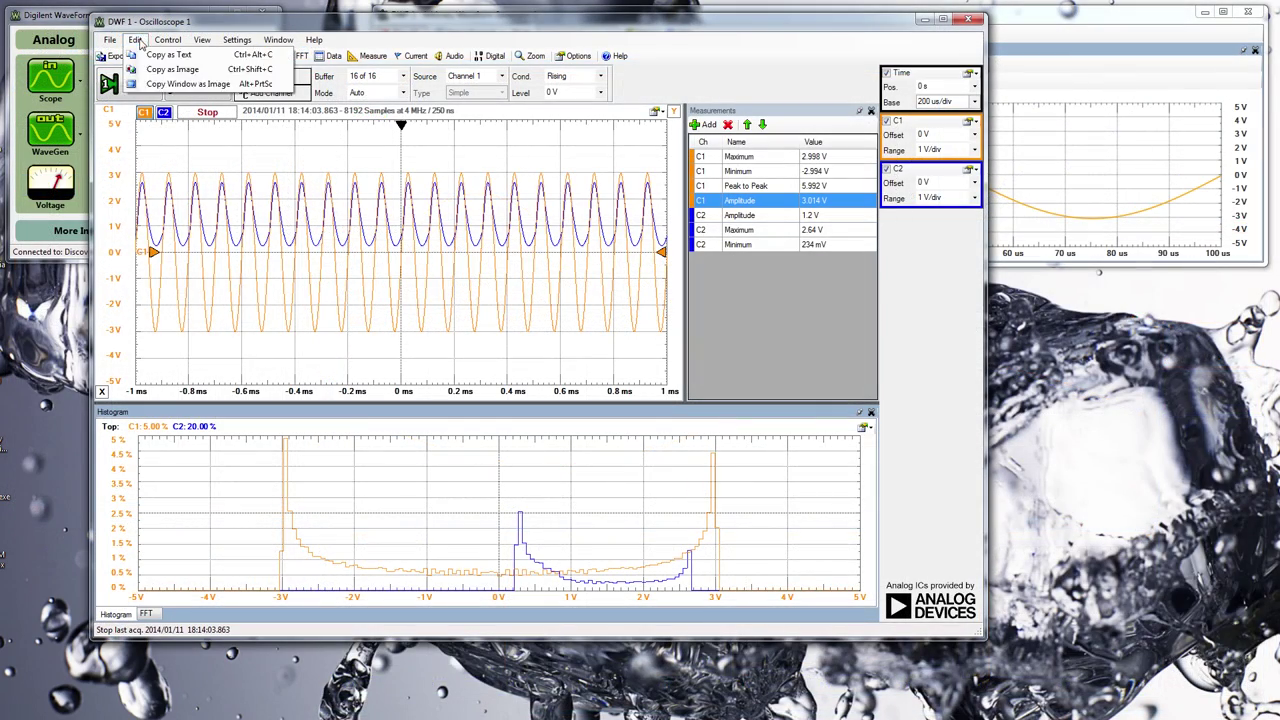
mouse_move(167, 40)
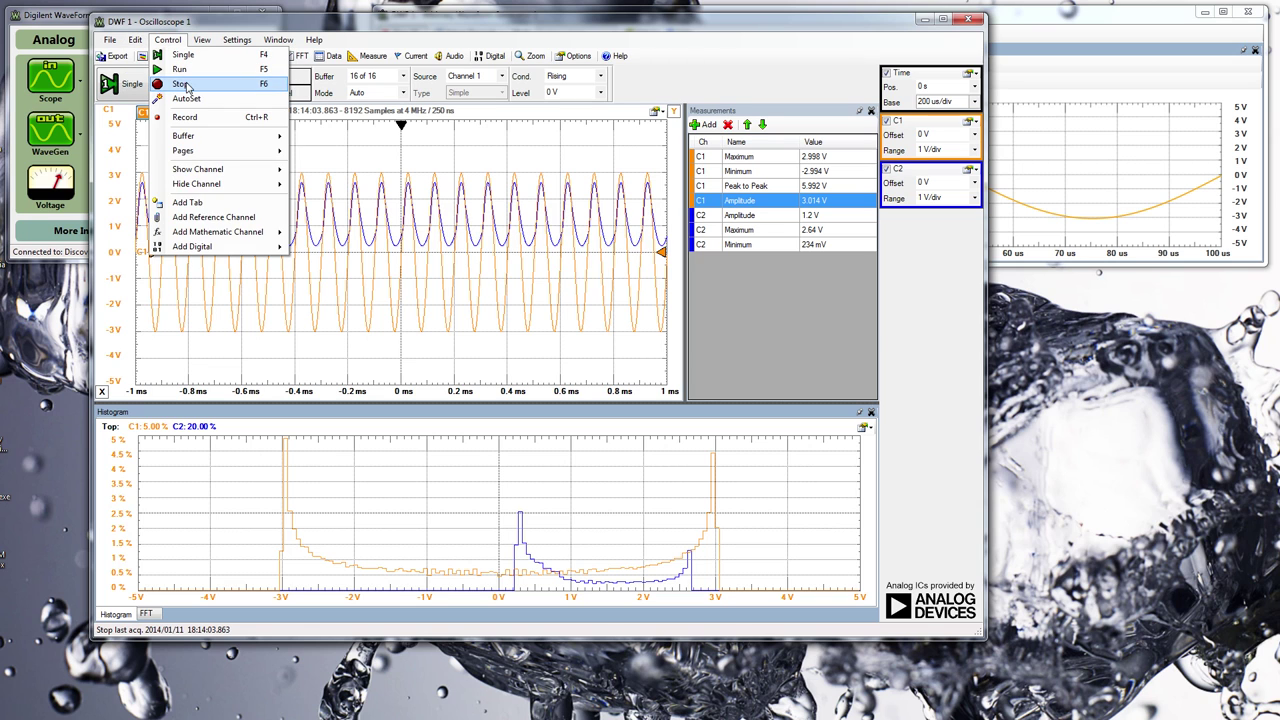
mouse_move(197, 236)
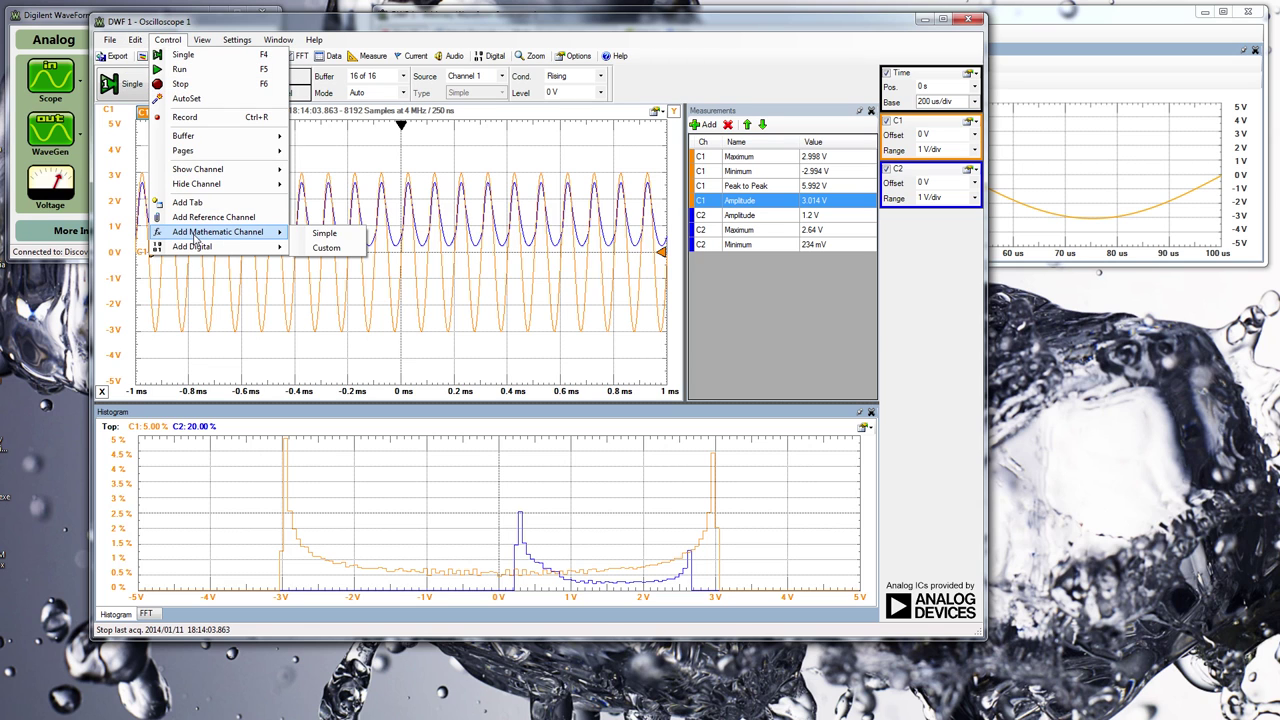
left_click(325, 233)
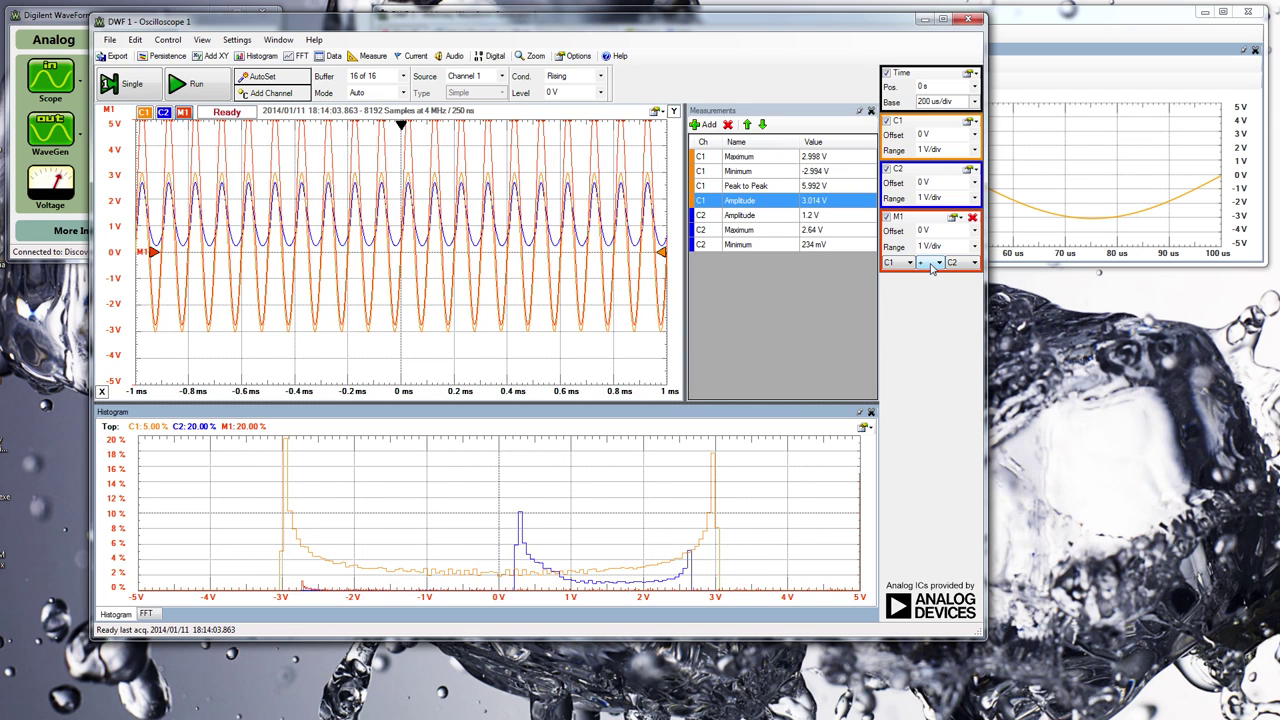
left_click(930, 263)
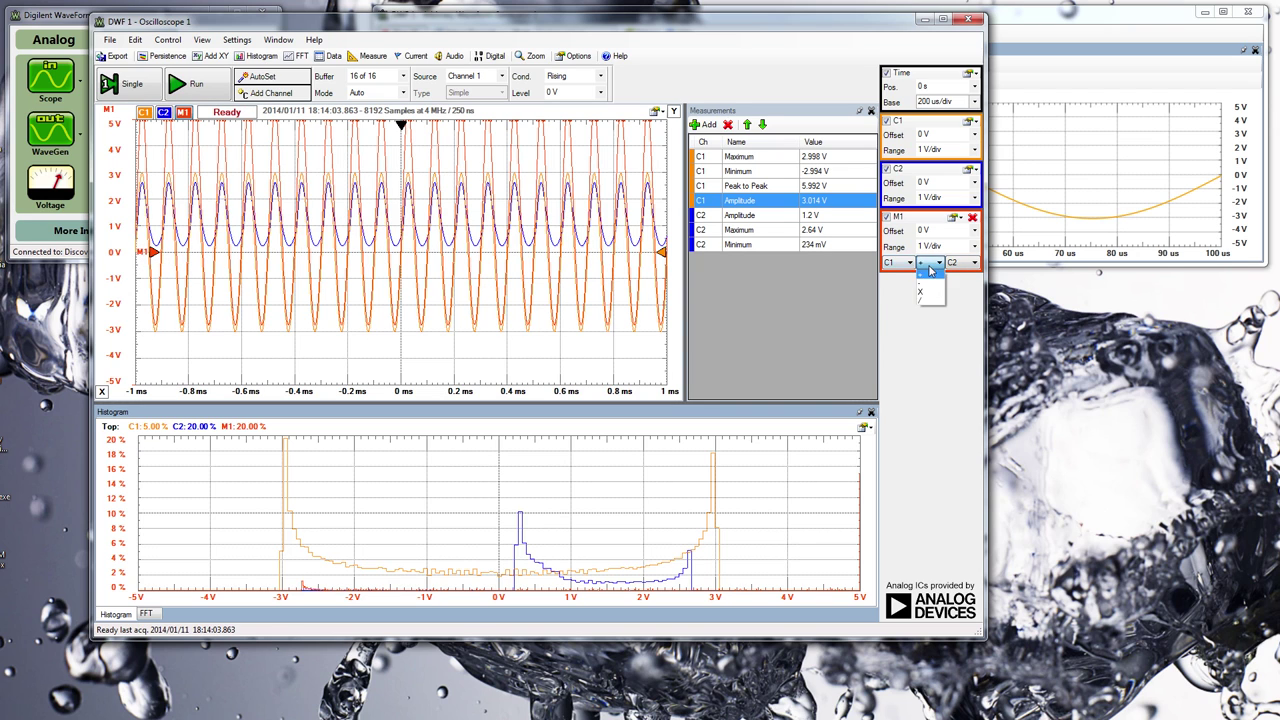
left_click(928, 288)
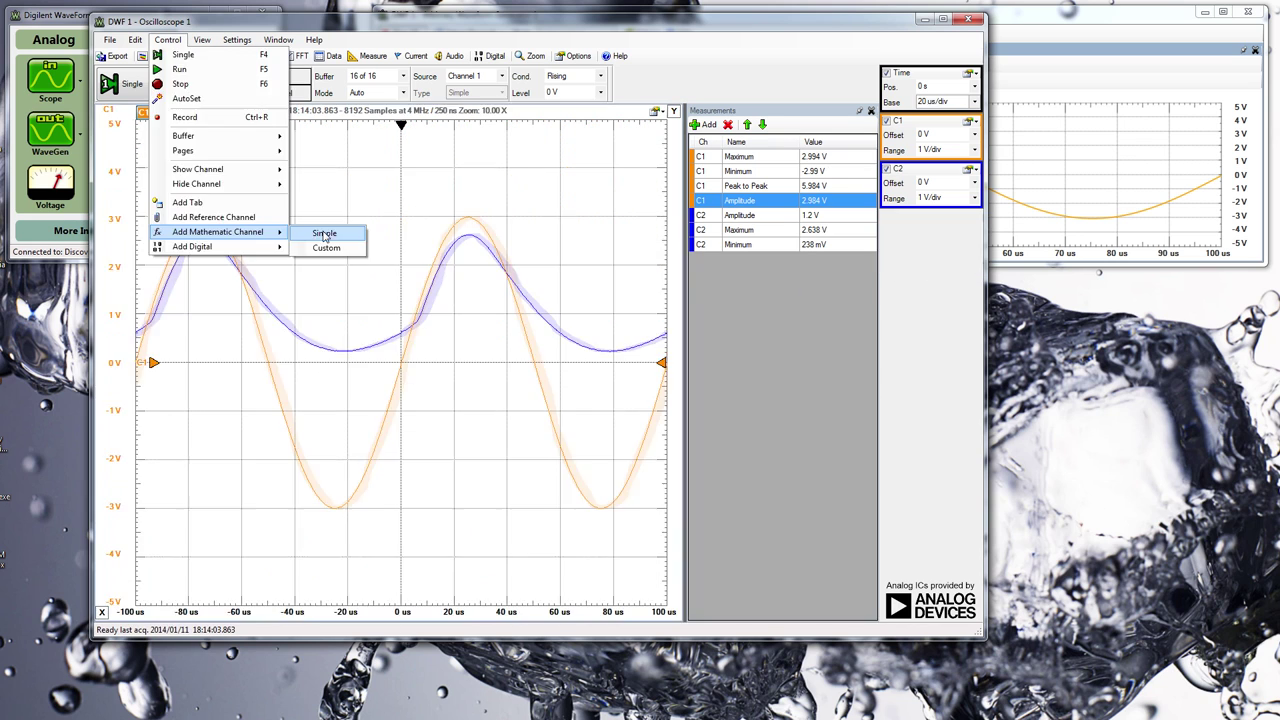
left_click(326, 247)
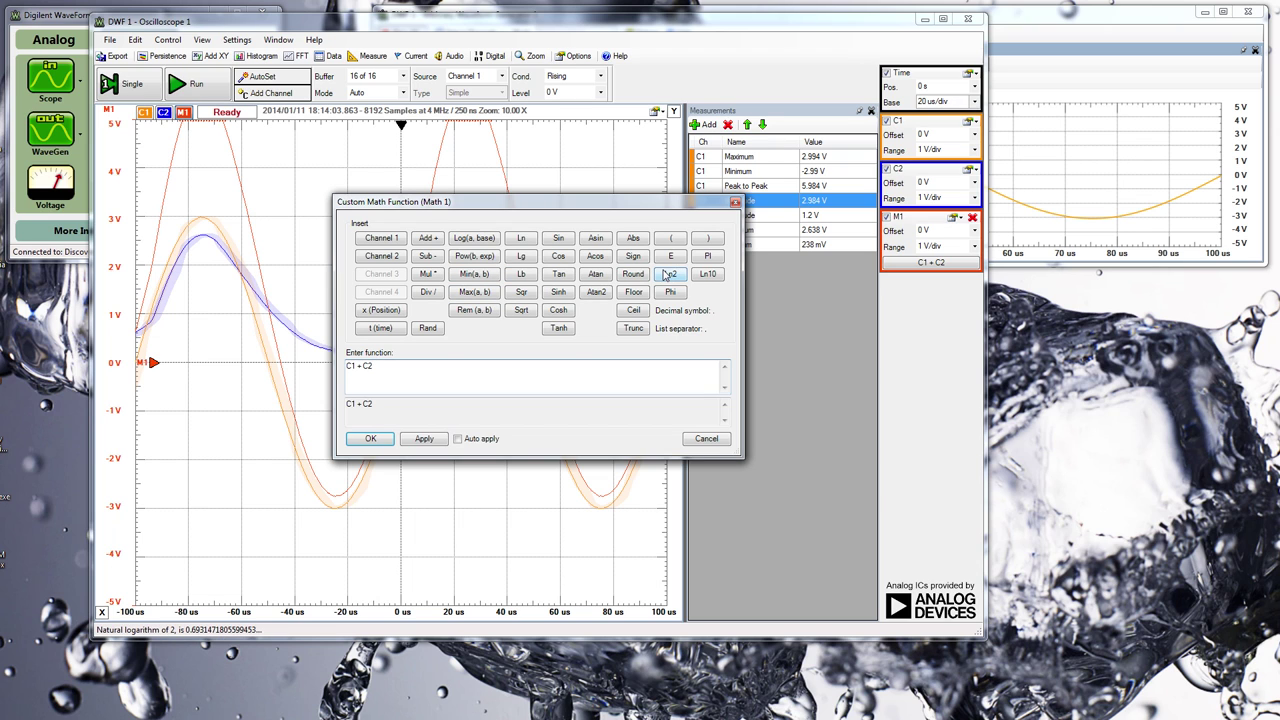
Step: Change M1's formula from 'C1 + C2' to Abs(C1), apply it and close the editor
left_click(630, 241)
type("C1")
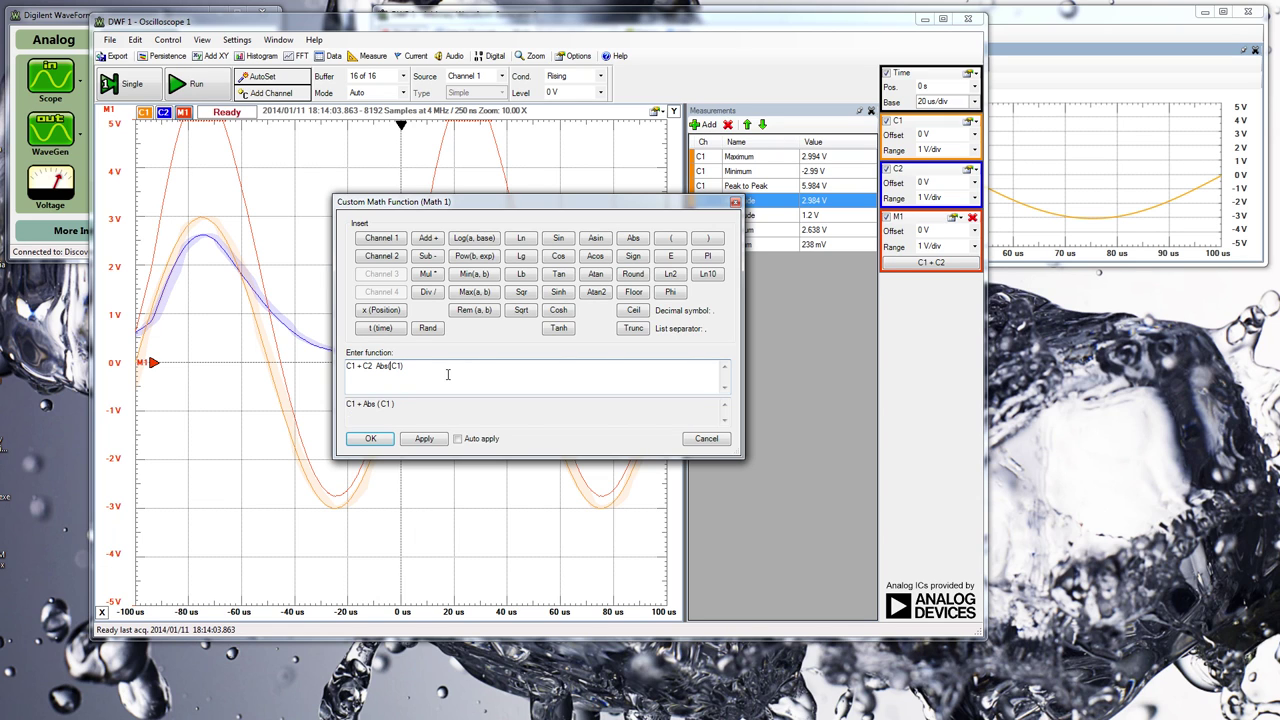
key("BackSpace")
key("BackSpace")
key("BackSpace")
key("BackSpace")
key("BackSpace")
key("BackSpace")
key("BackSpace")
key("BackSpace")
left_click(426, 442)
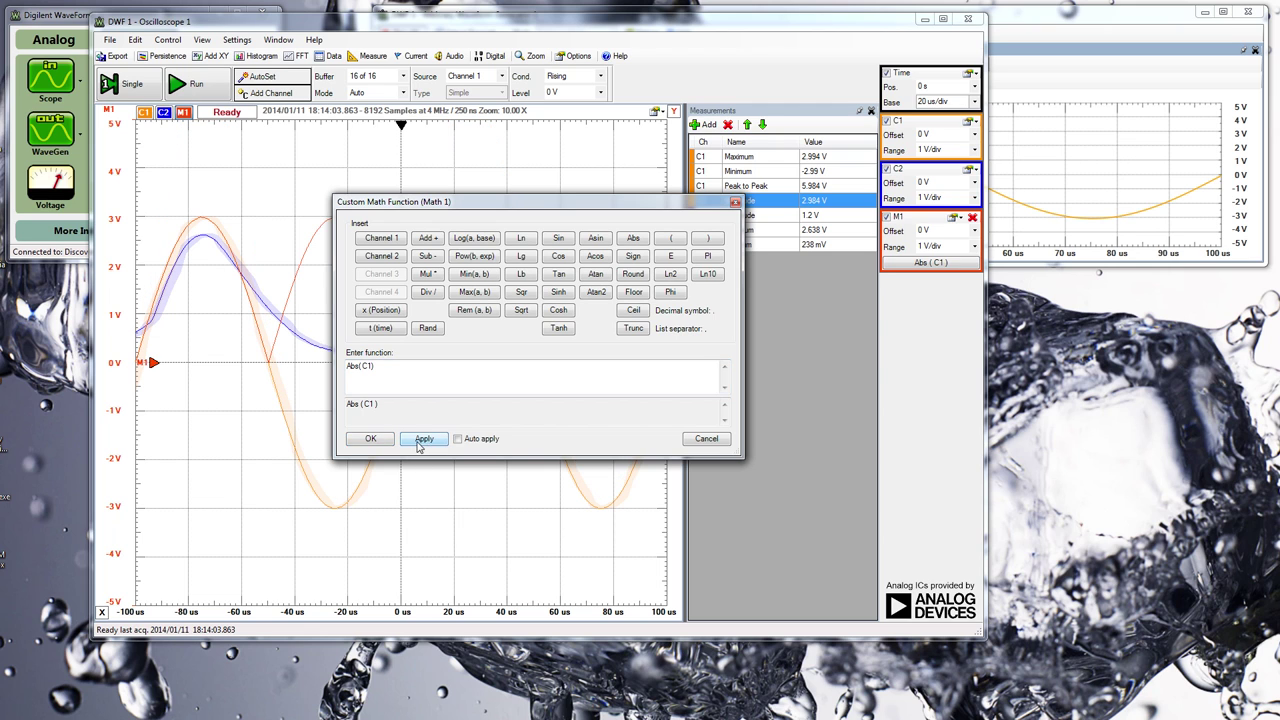
left_click(382, 440)
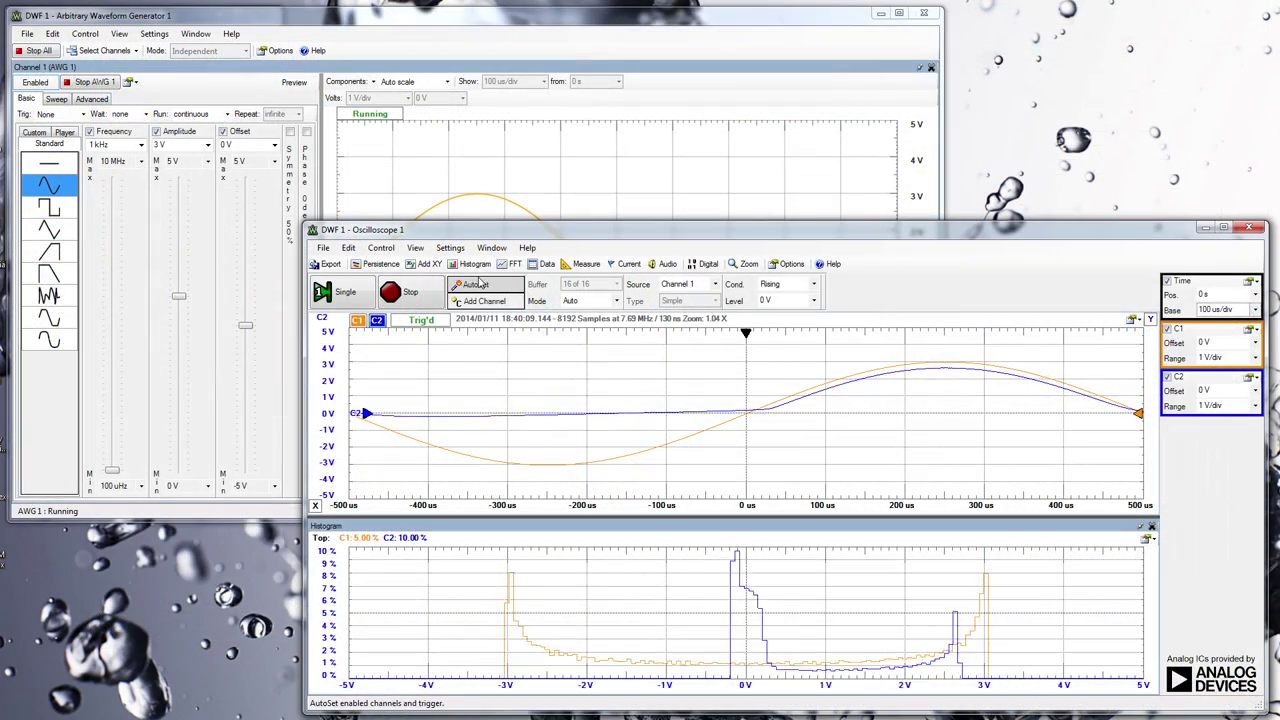
Step: Replace the histogram with the C1/C2 FFT spectrum and open the FFT options menu
left_click(511, 264)
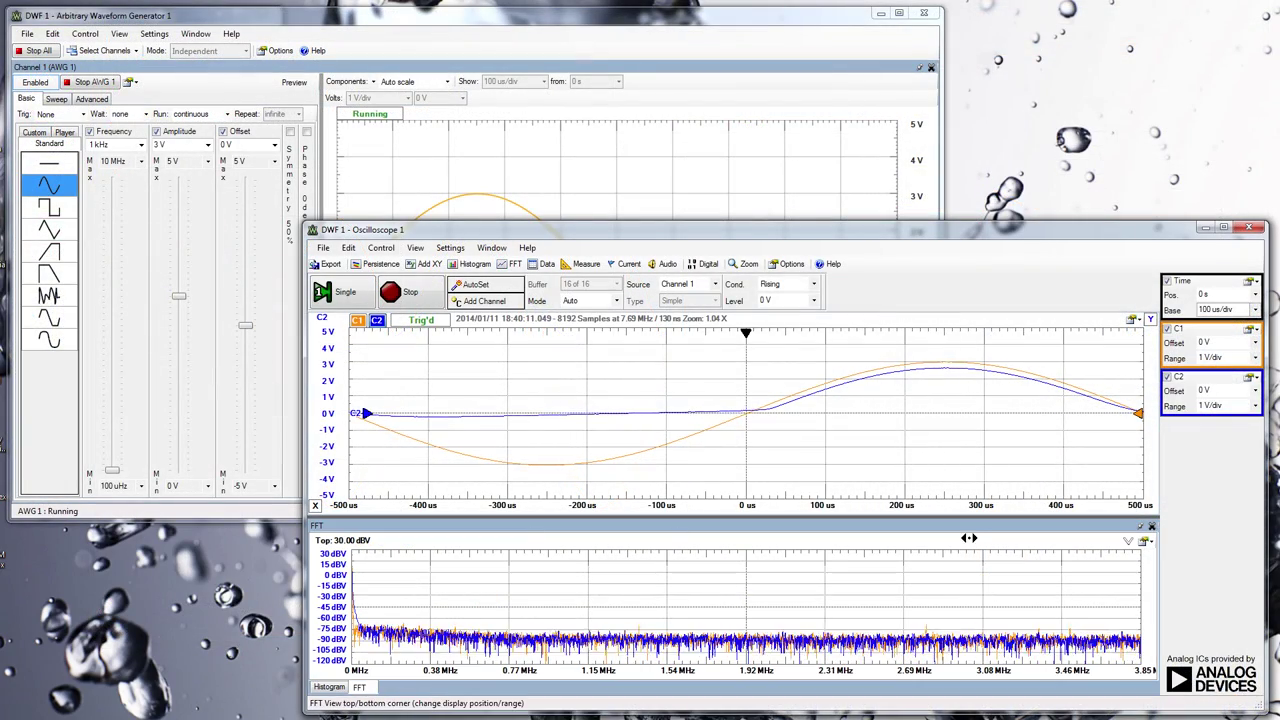
left_click(1145, 541)
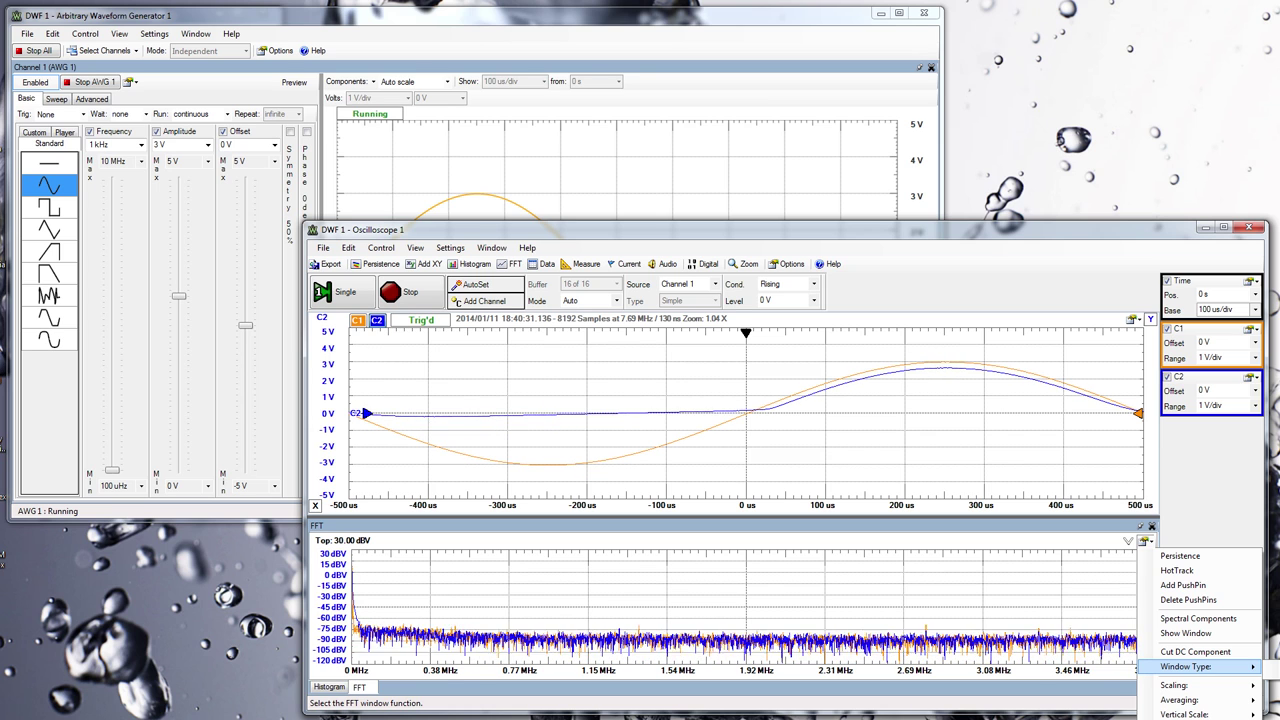
Step: Switch the generator to a square wave and set the scope time base to 1 ms/div
left_click(56, 212)
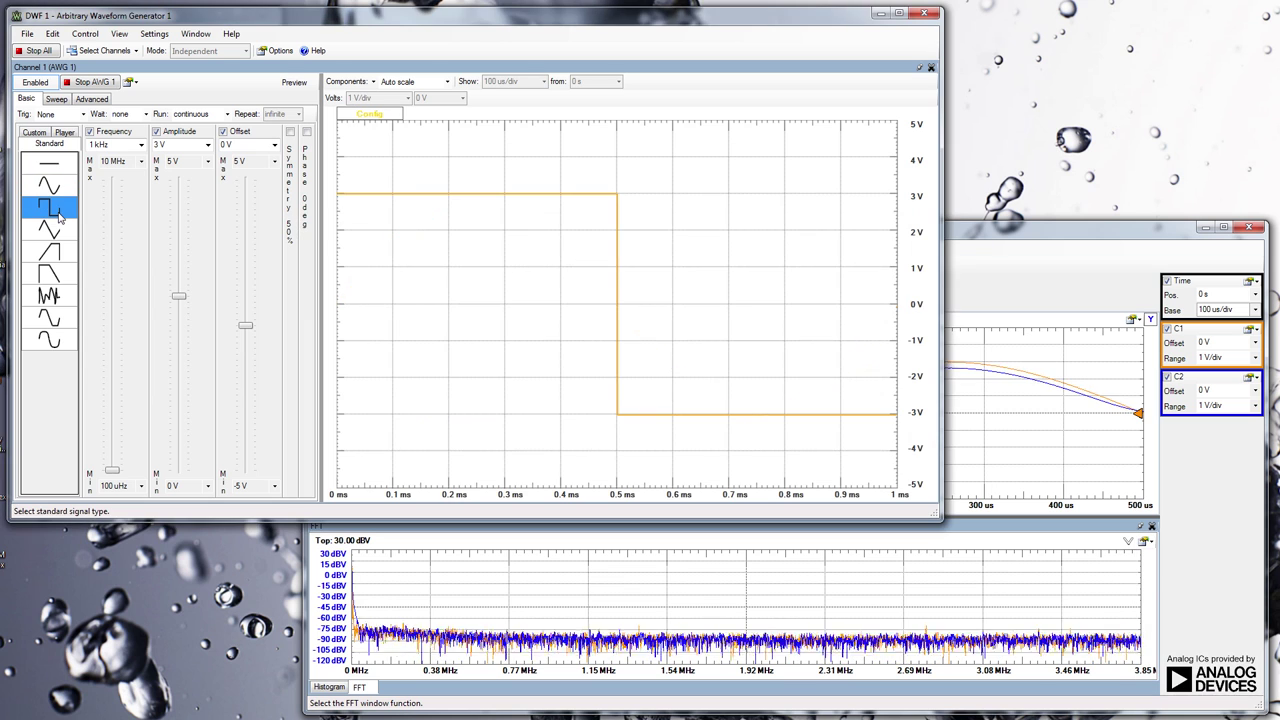
left_click(1000, 354)
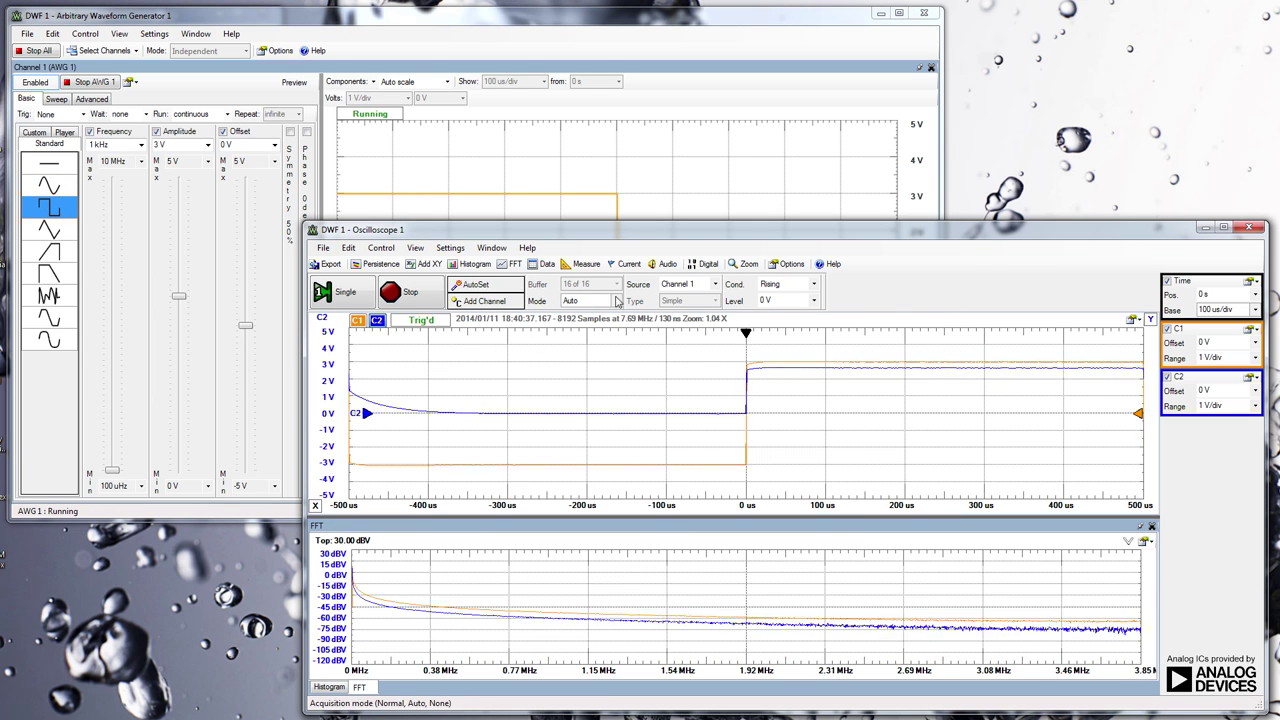
left_click(1252, 310)
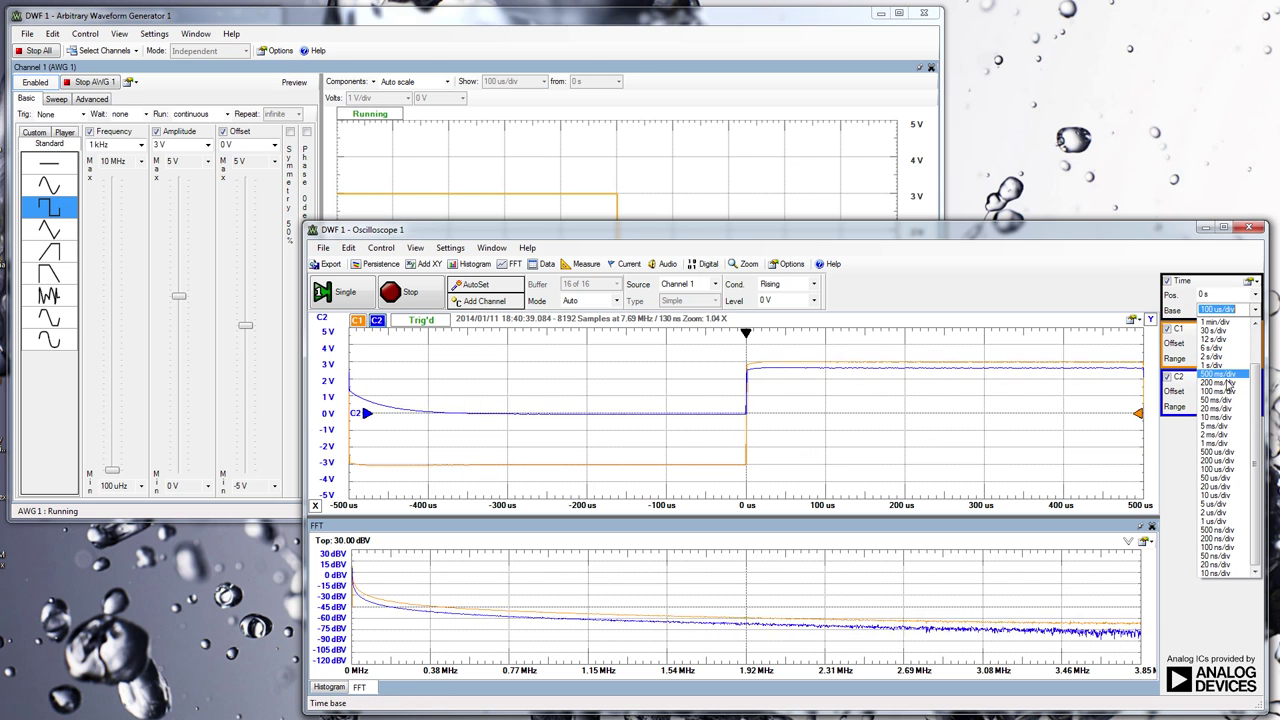
left_click(1229, 444)
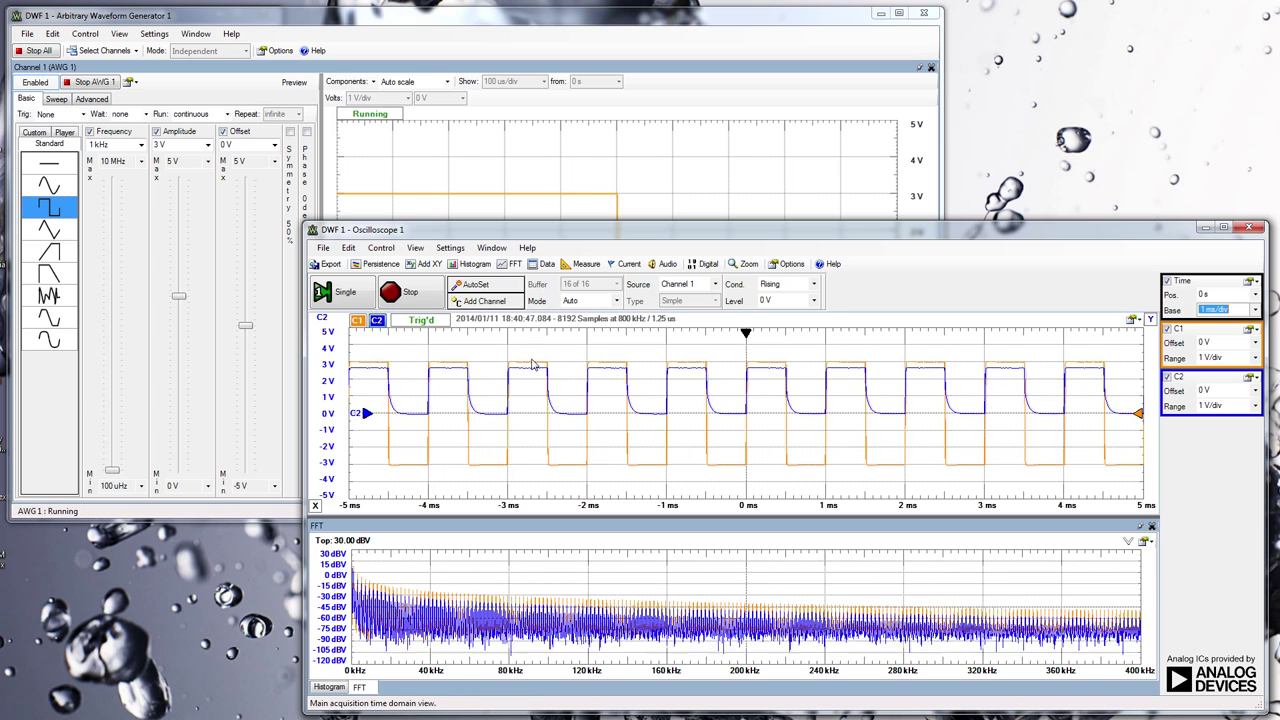
Step: Set the generator frequency to 10 kHz
left_click(146, 144)
left_click(141, 144)
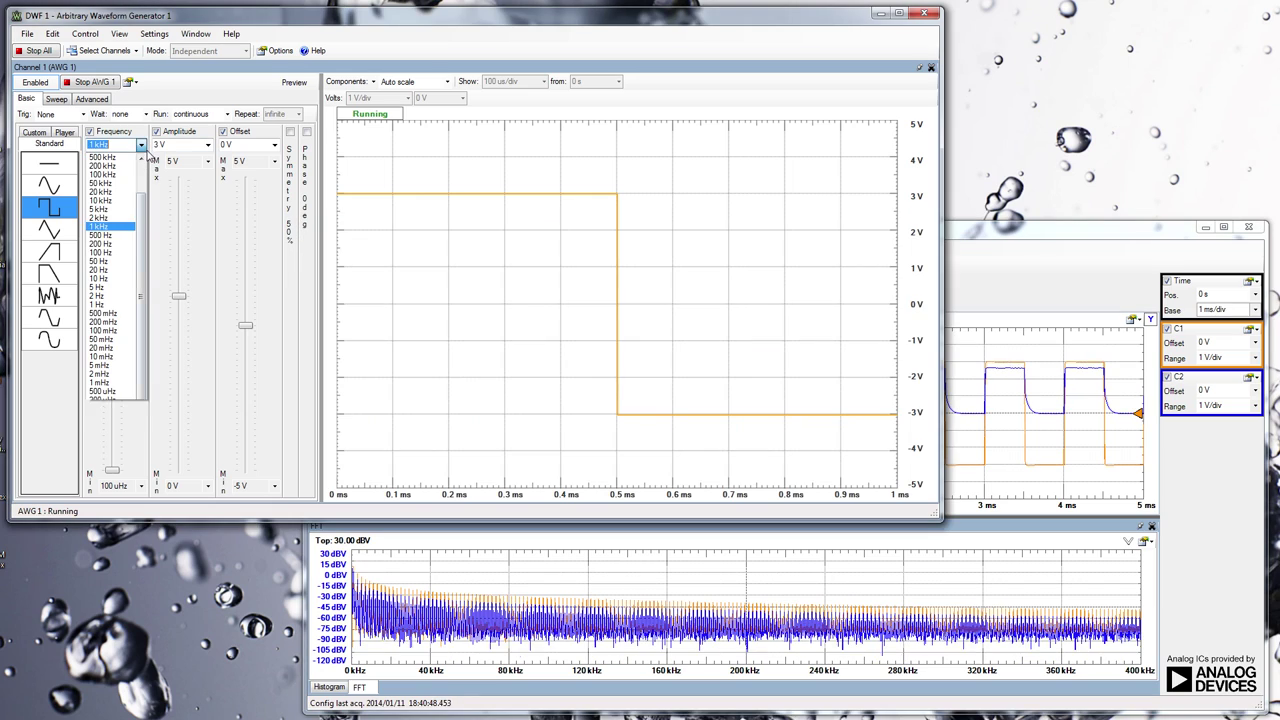
left_click(117, 207)
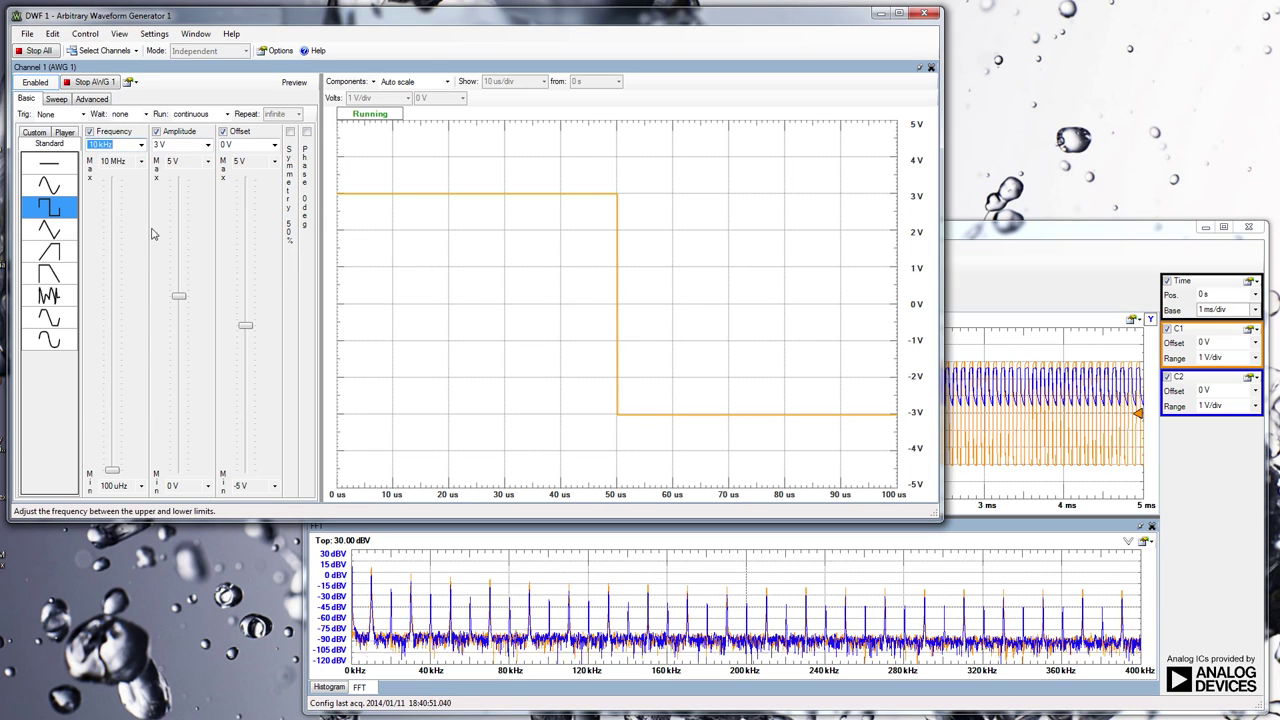
Step: Make the oscilloscope window taller and switch the generator back to a sine wave
left_click(1163, 261)
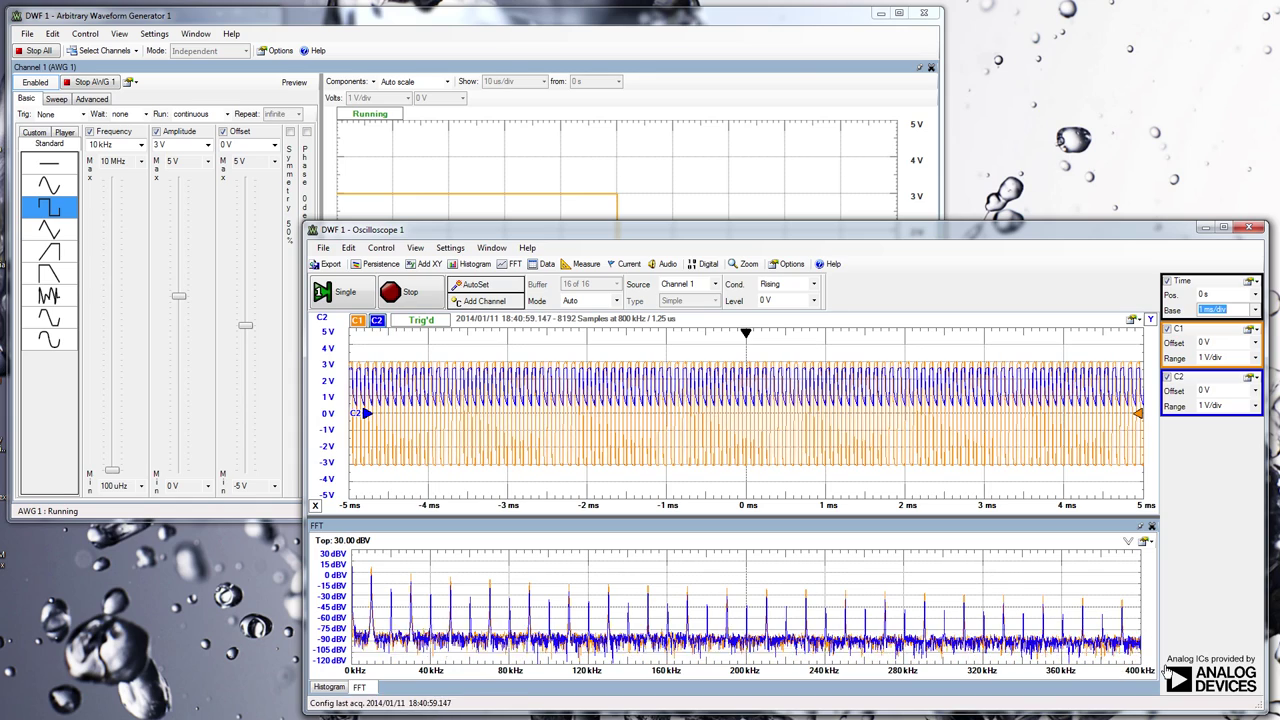
left_click_drag(772, 224, 772, 74)
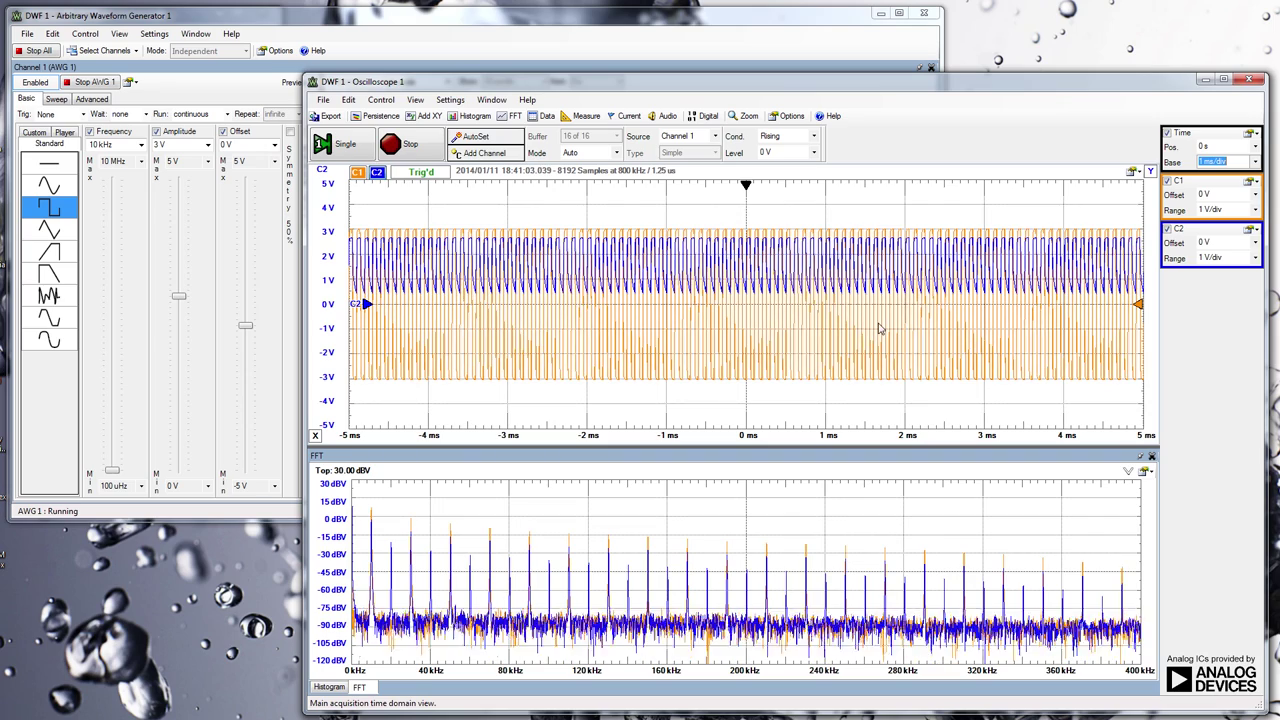
left_click(49, 185)
Step: Add an Audio view to the oscilloscope
left_click(1017, 91)
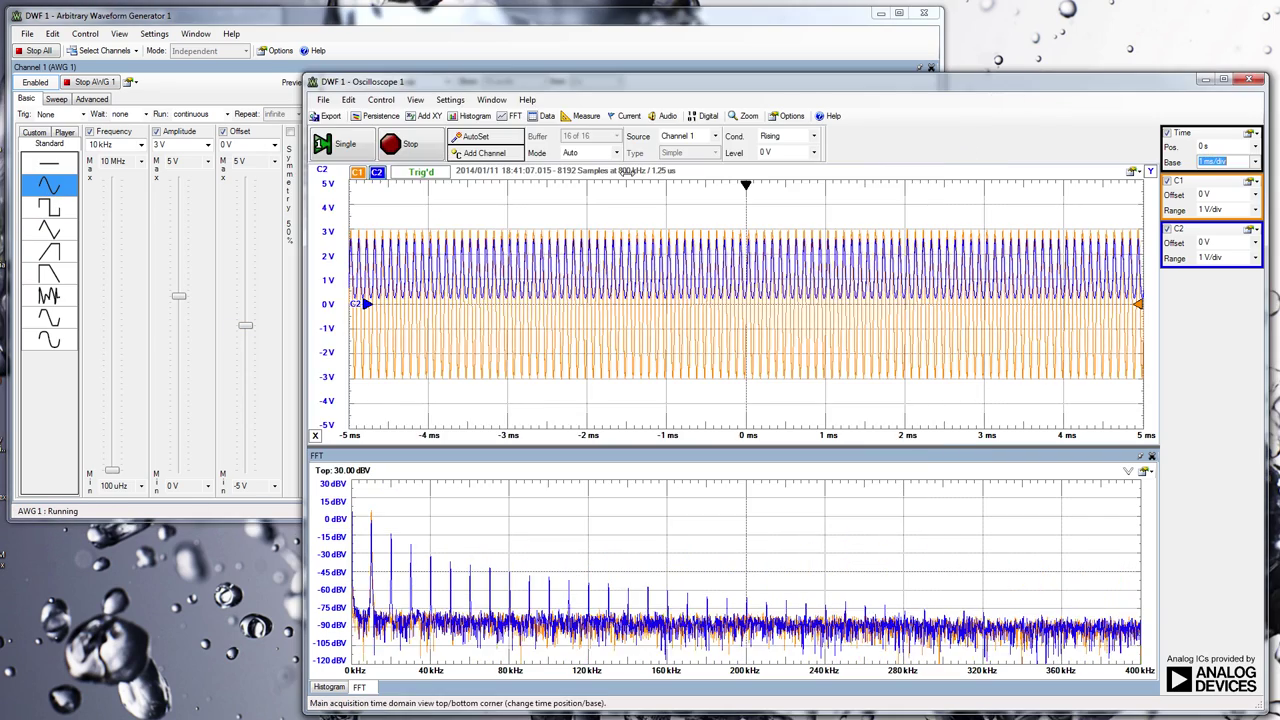
left_click(489, 101)
mouse_move(455, 104)
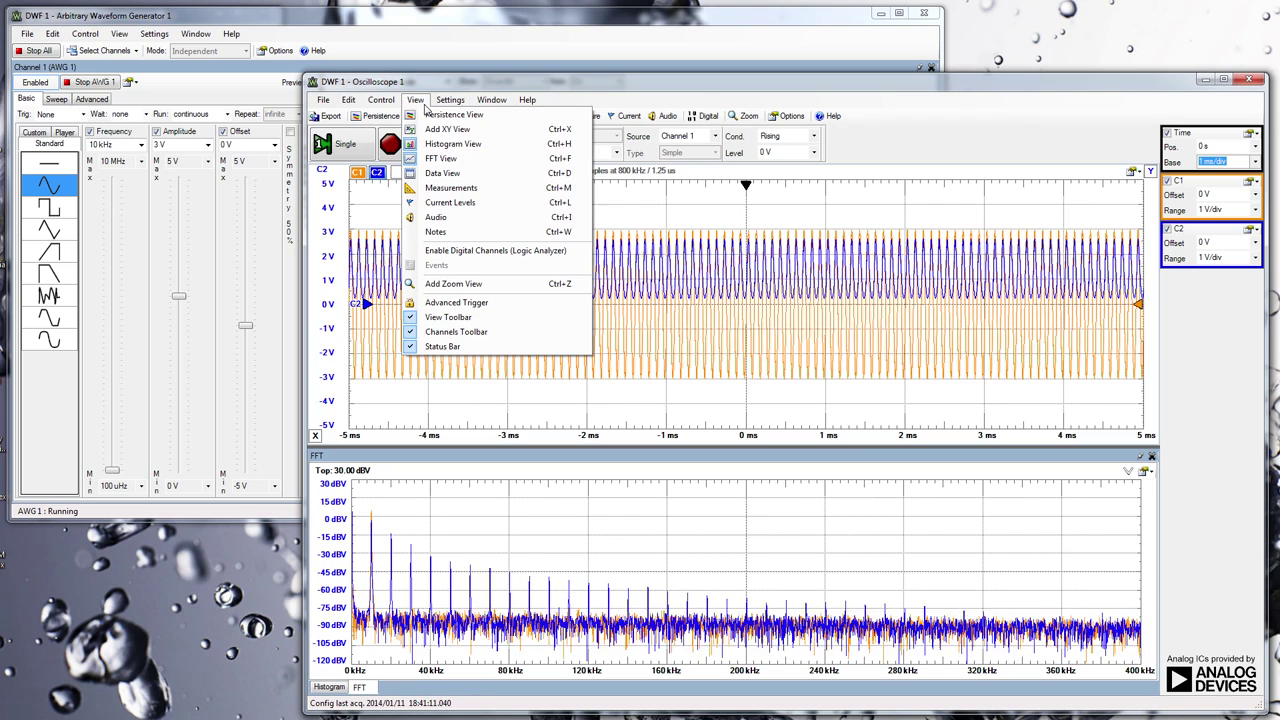
left_click(445, 220)
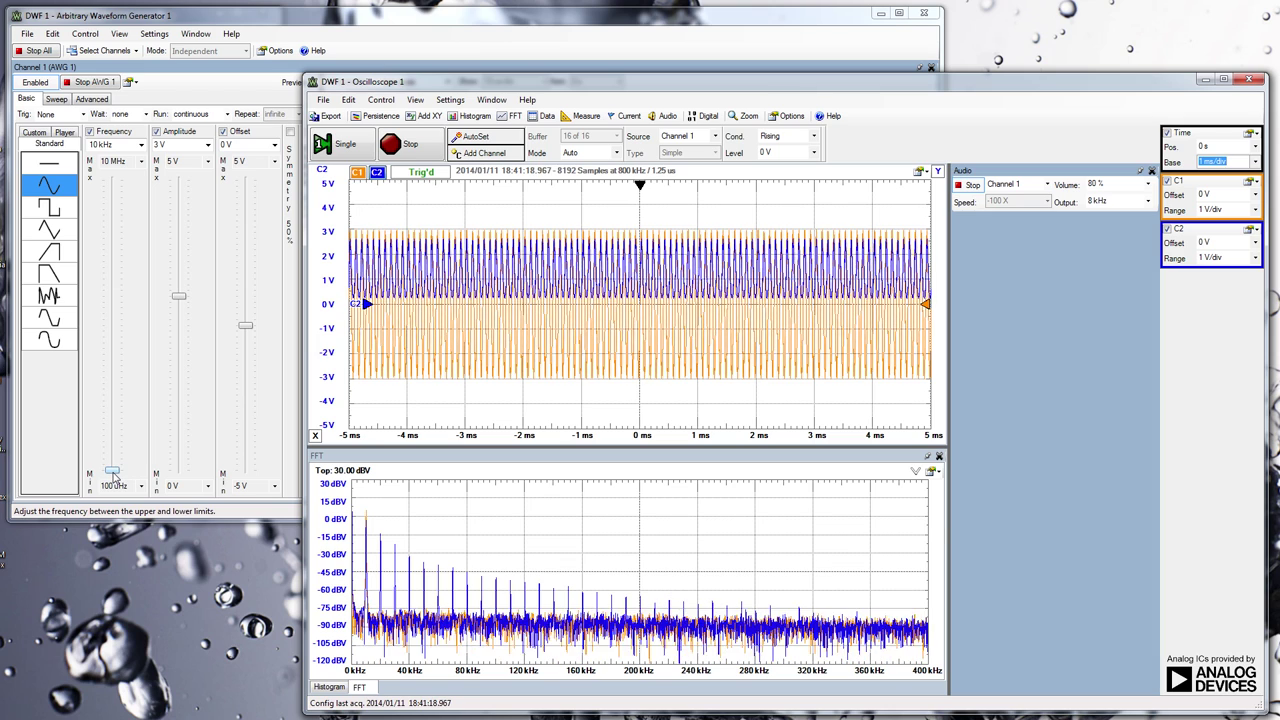
Step: Raise the generator's sine frequency through 50 and 100 kHz to 200 kHz
left_click(113, 472)
mouse_move(114, 465)
left_mouse_down()
mouse_move(115, 428)
mouse_move(118, 471)
left_mouse_up()
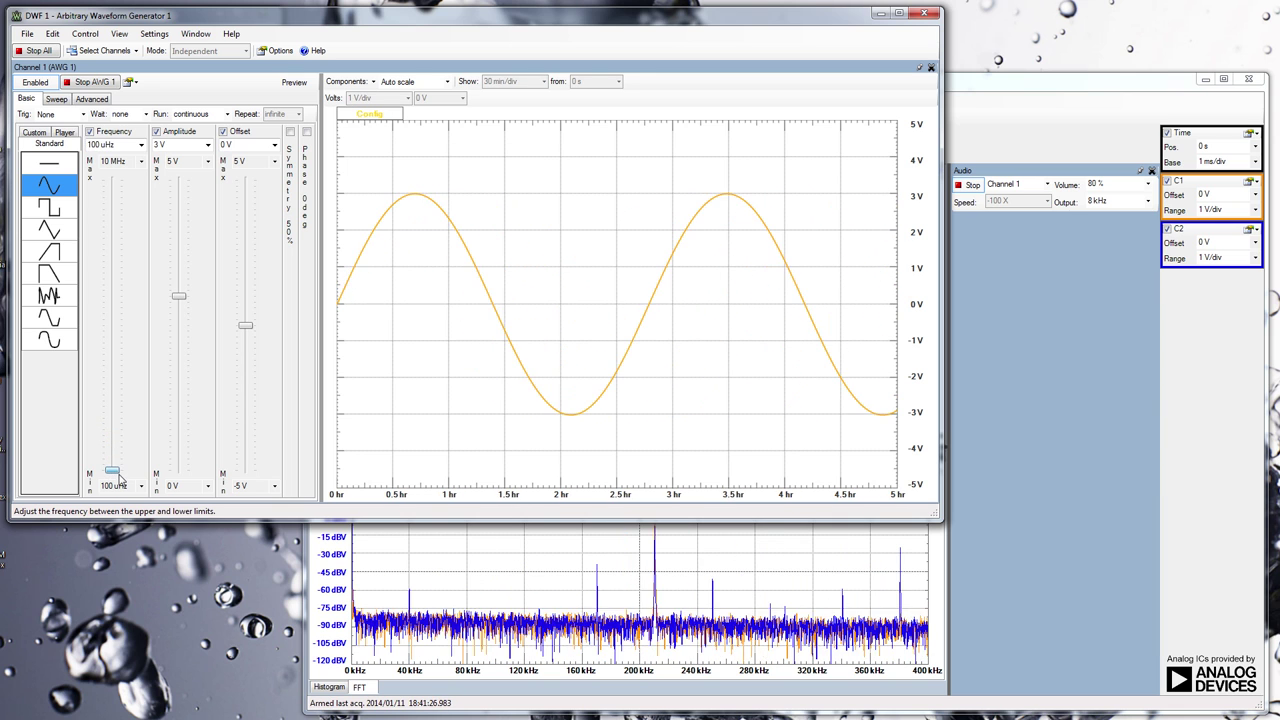
left_click(140, 145)
left_click(112, 250)
left_click(140, 145)
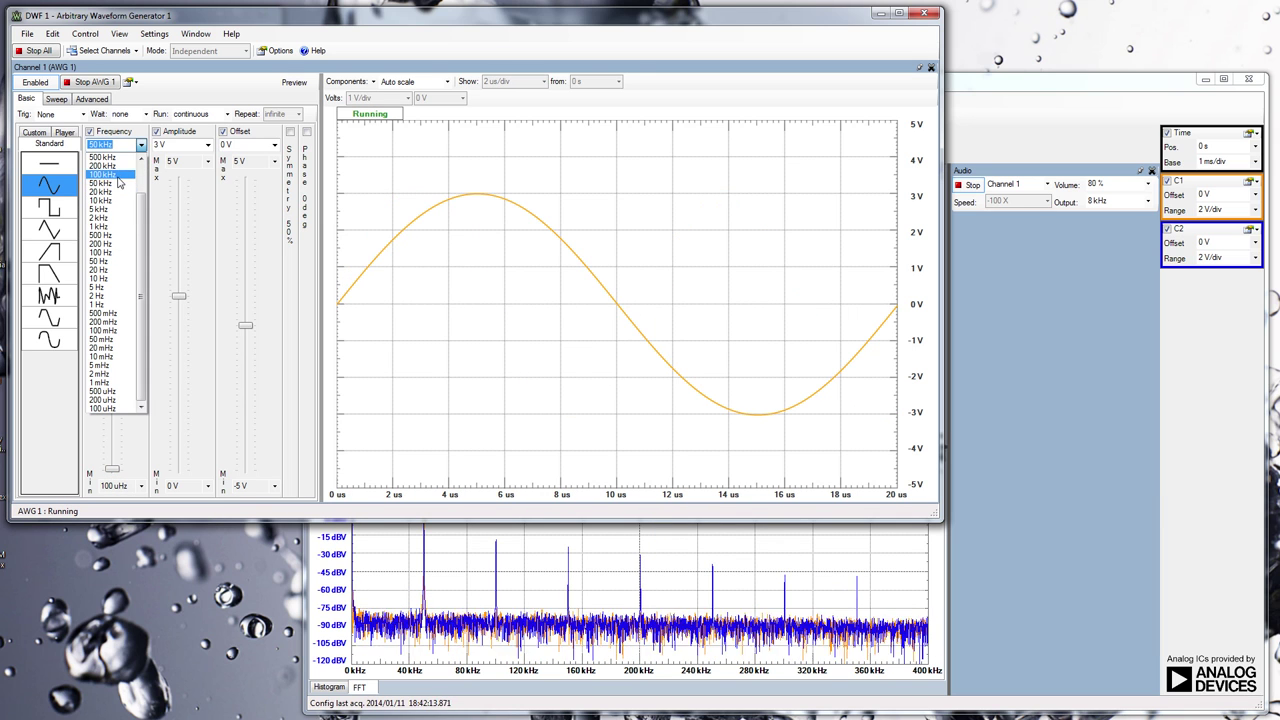
left_click(116, 175)
left_click(139, 147)
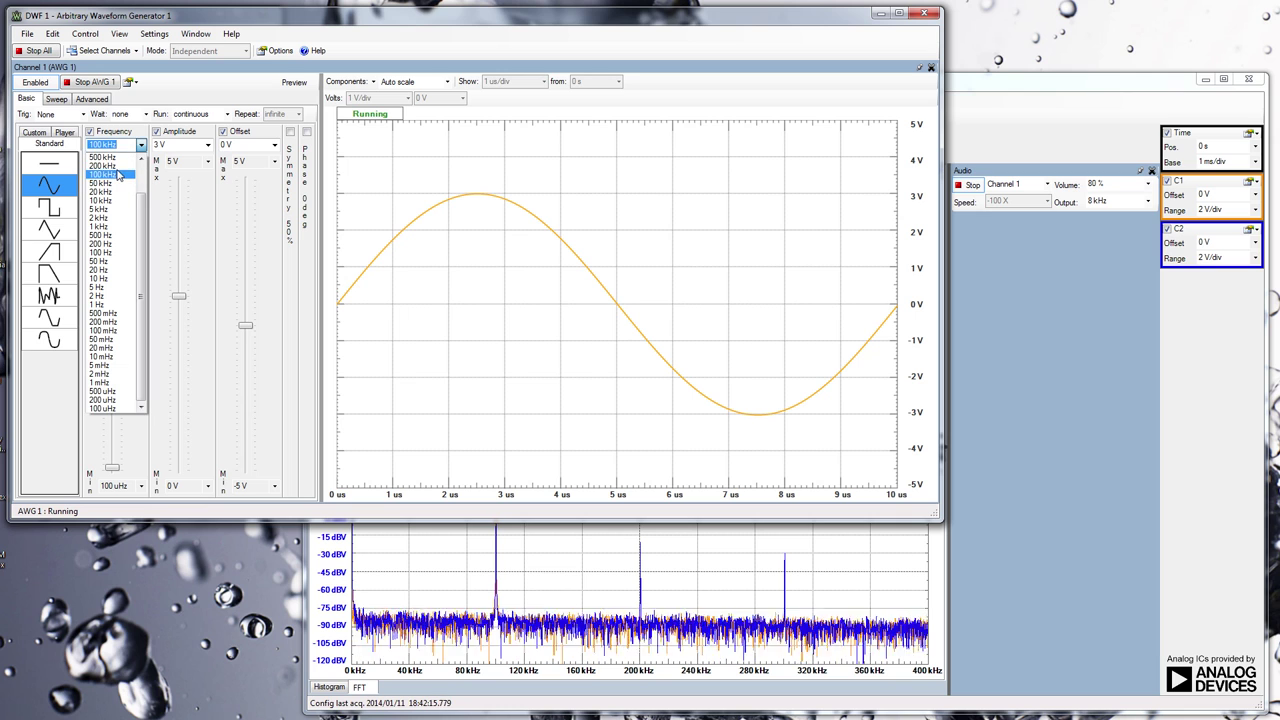
left_click(110, 166)
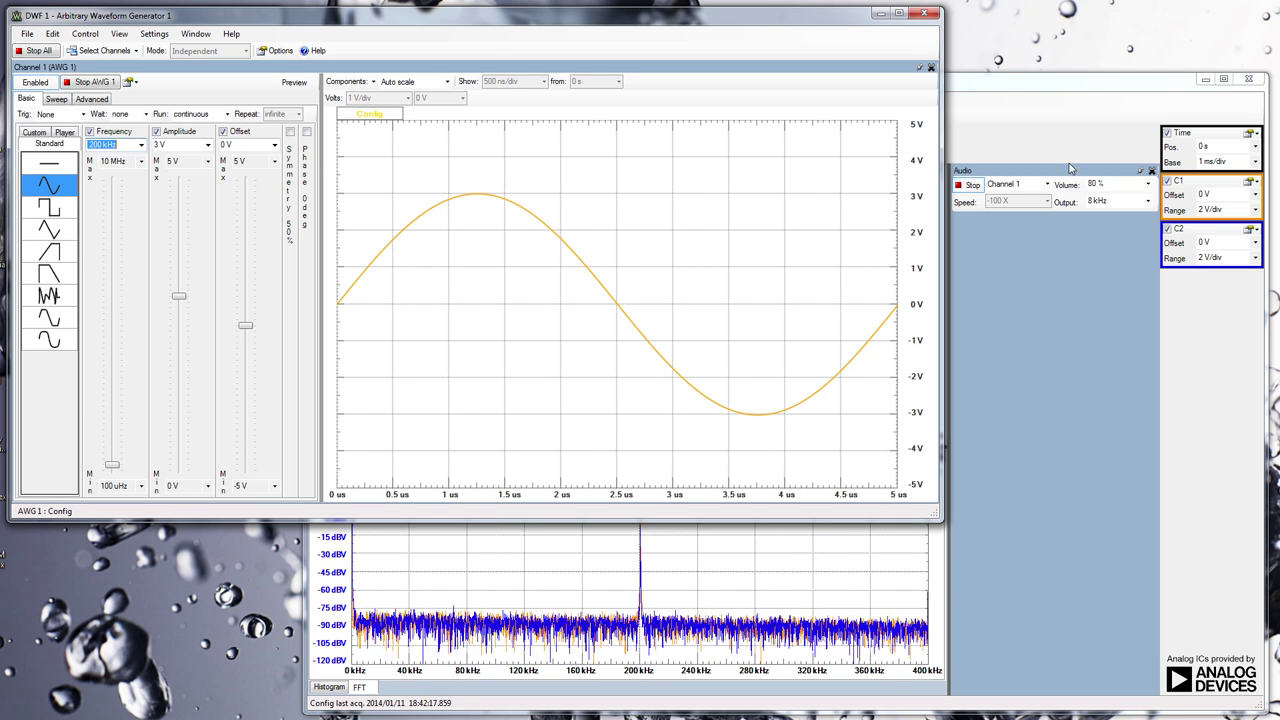
Step: Stop the scope acquisition and audio playback, and switch the generator to Player mode
left_click(1074, 248)
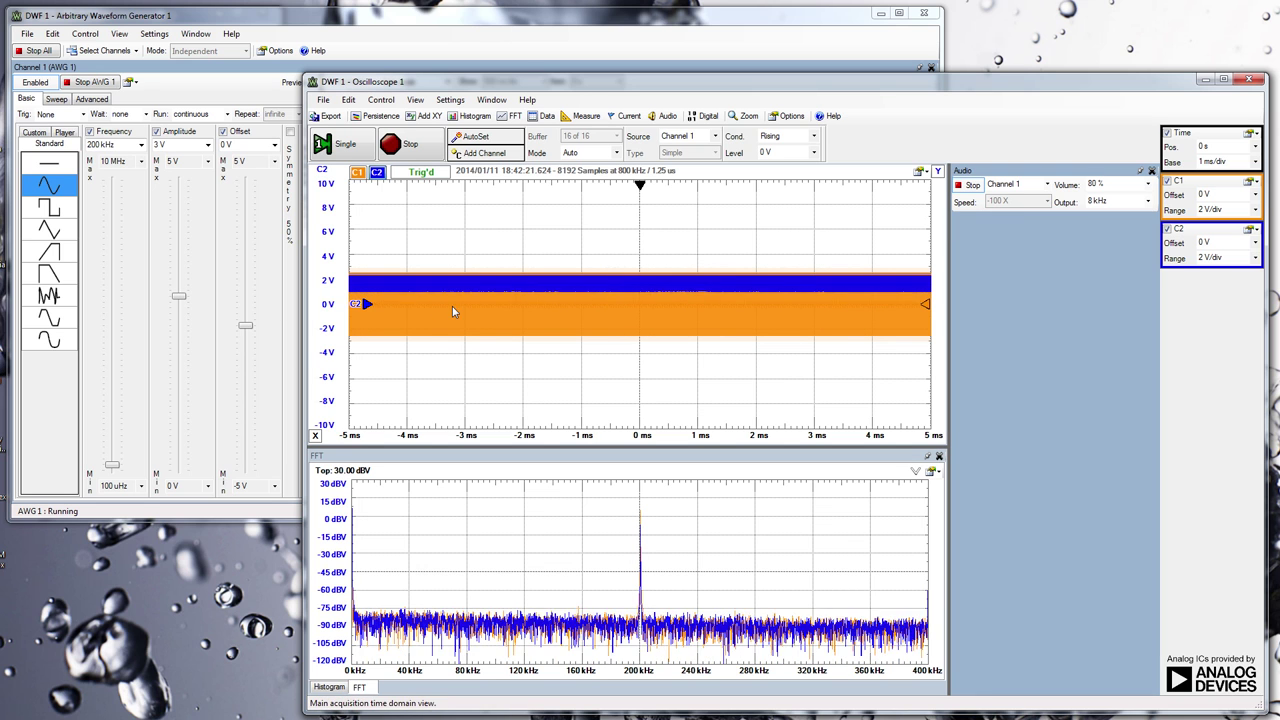
left_click(425, 152)
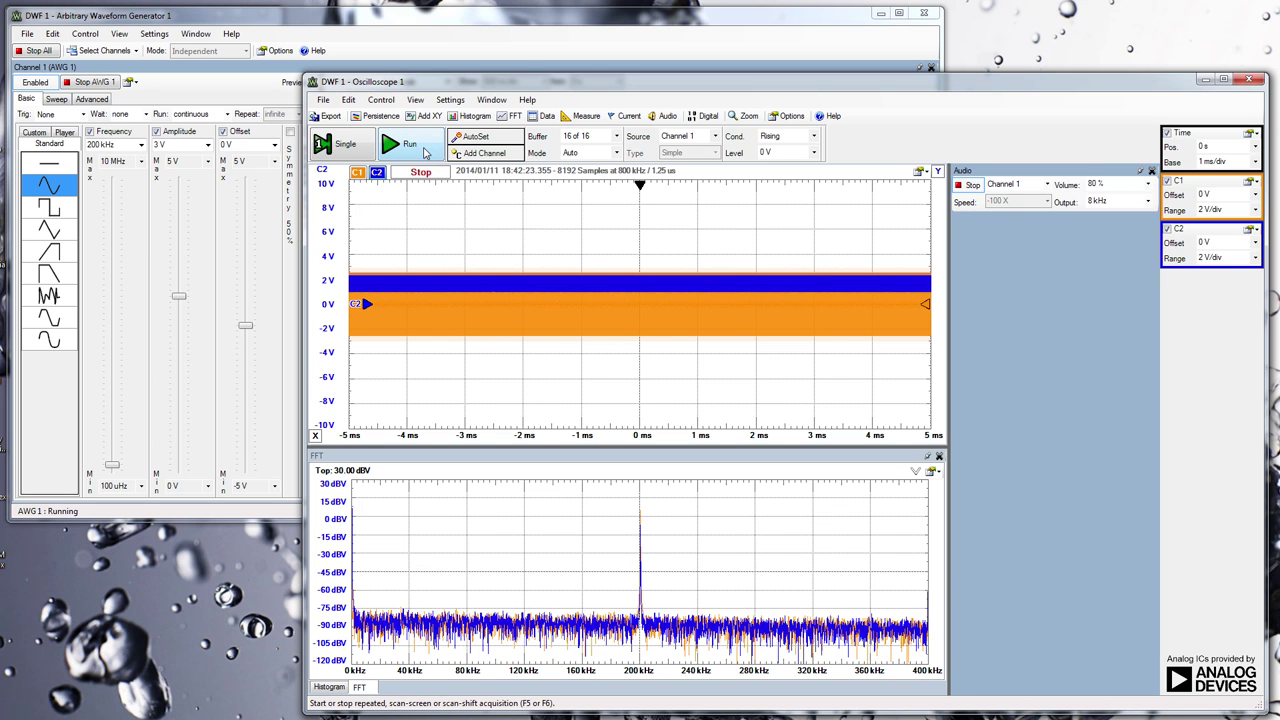
left_click(970, 186)
left_click(55, 184)
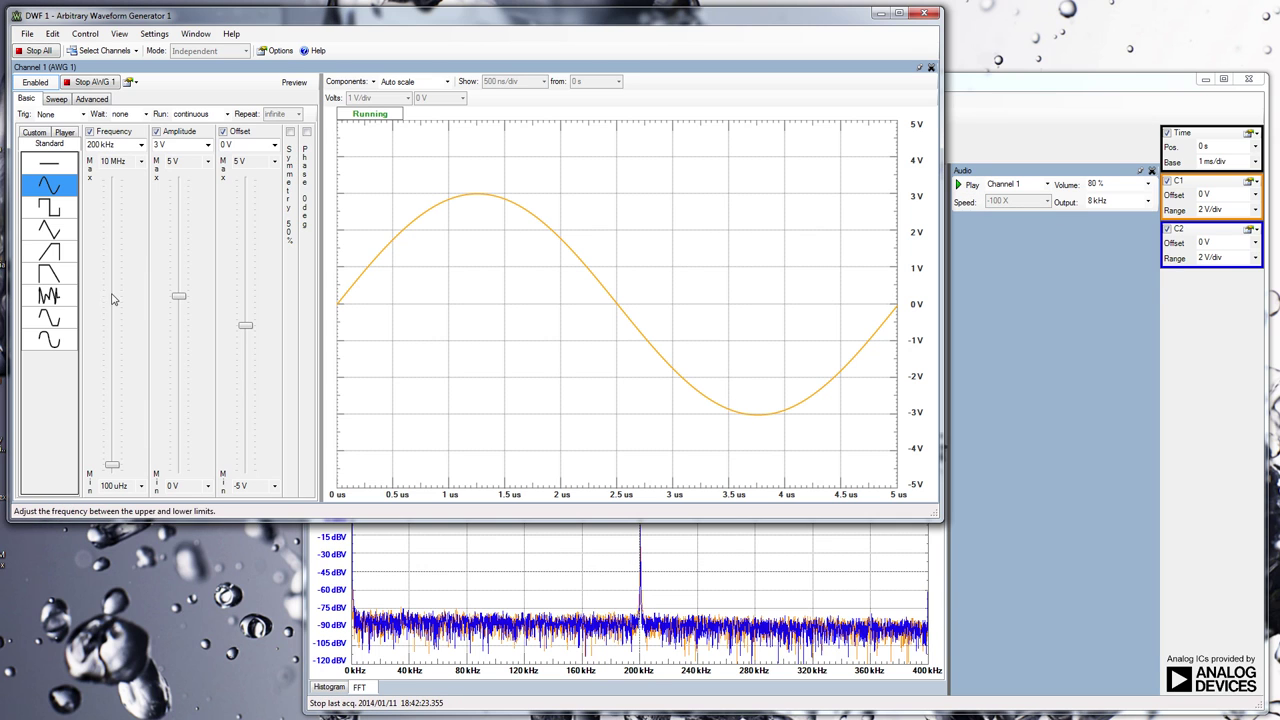
left_click(64, 132)
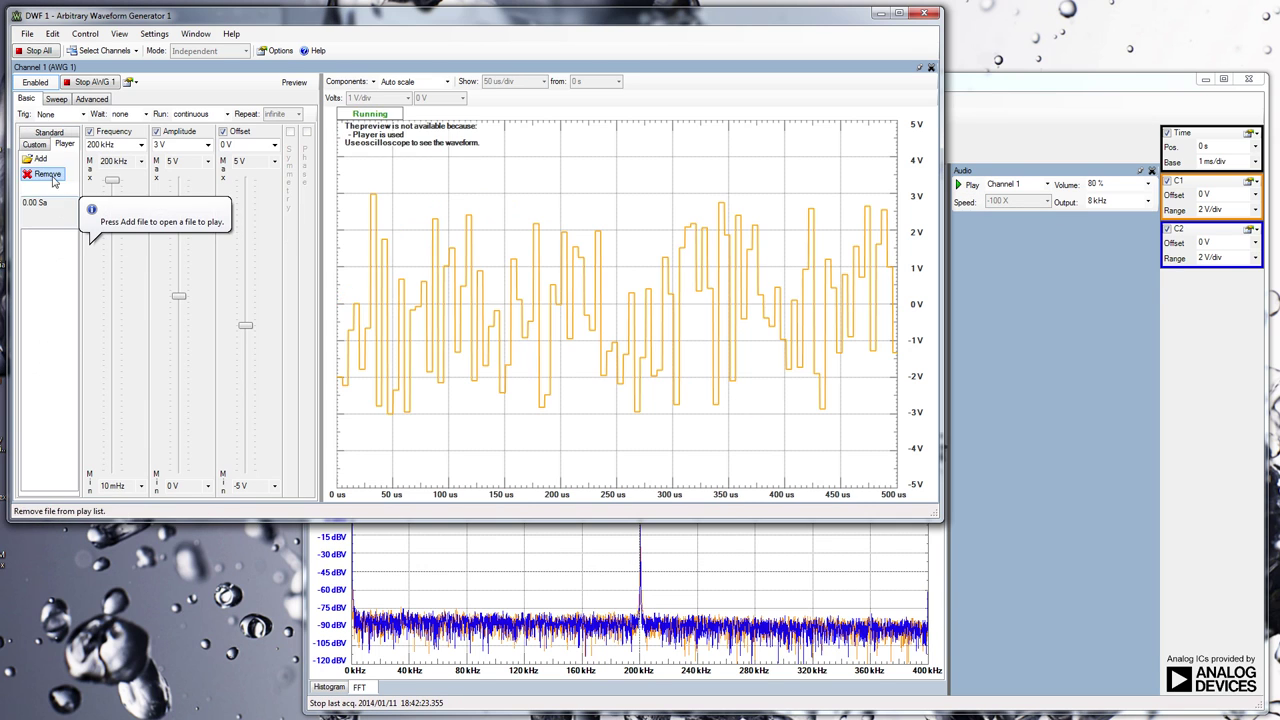
Step: Load HelloWorld.wav into the generator at 44 kHz and AutoSet the oscilloscope
left_click(40, 160)
double_click(388, 225)
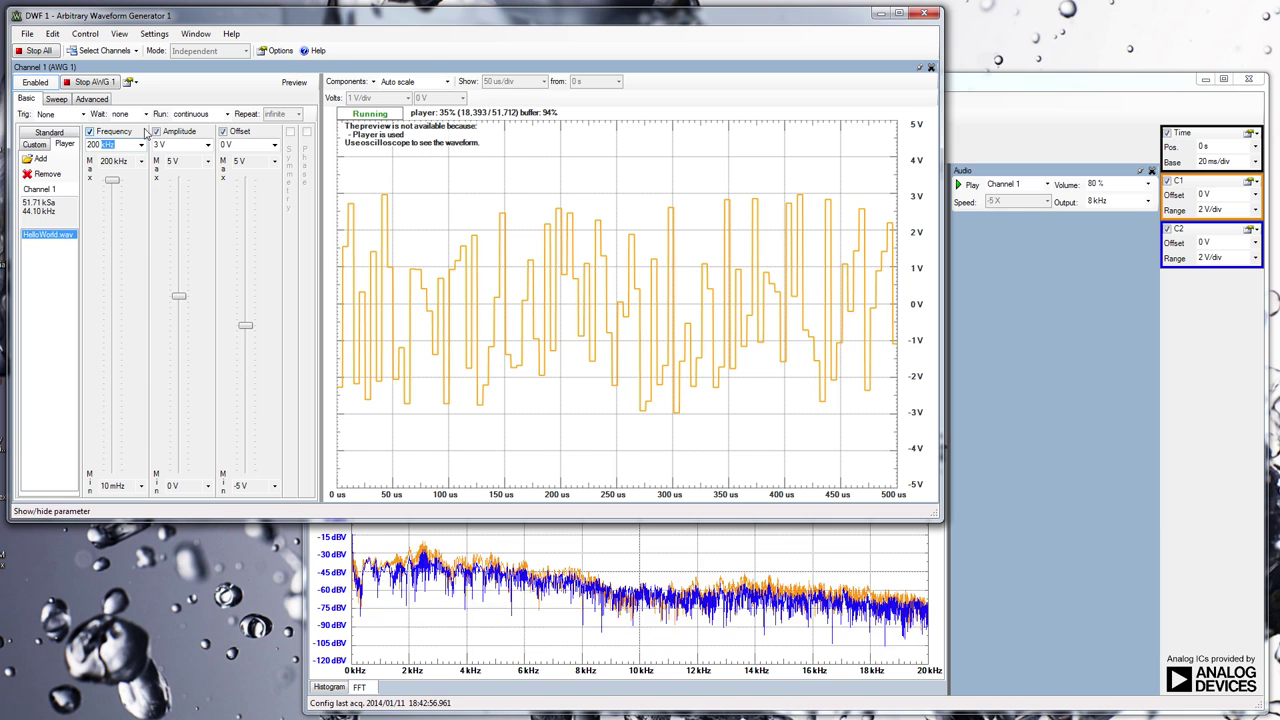
left_click(102, 145)
key("BackSpace")
key("BackSpace")
key("BackSpace")
type("44")
key("Return")
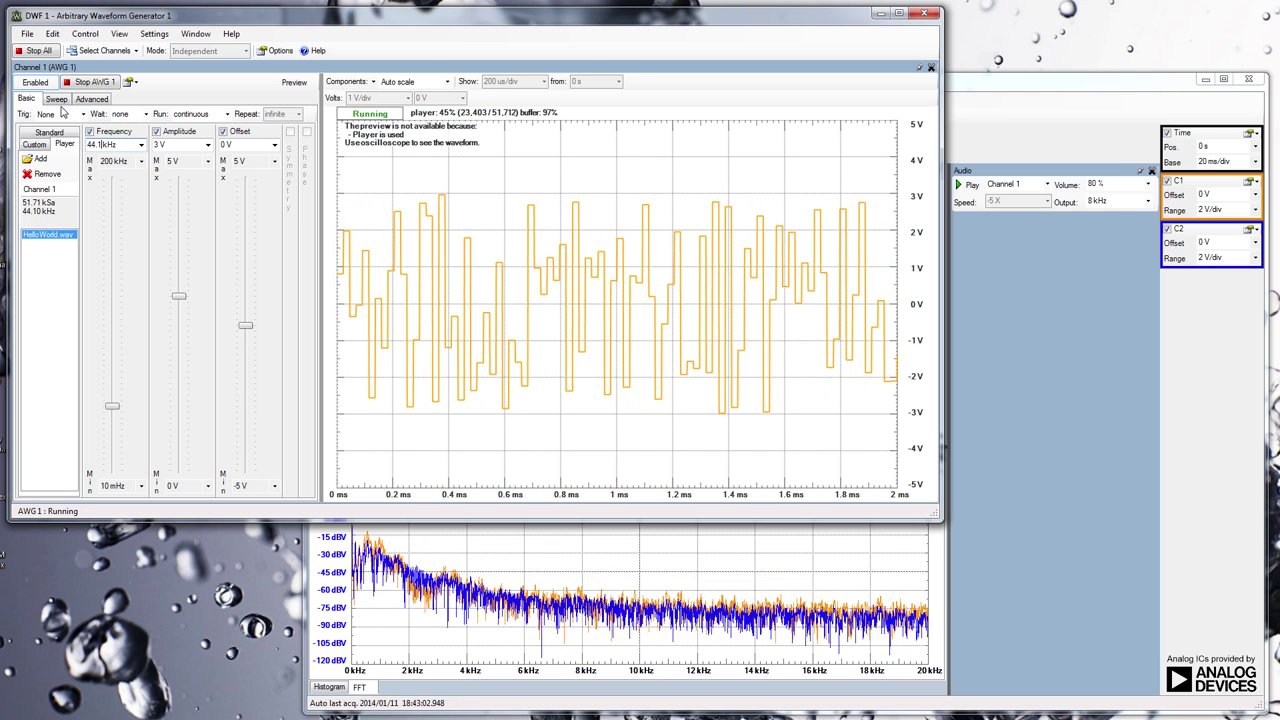
left_click(1112, 437)
left_click(503, 137)
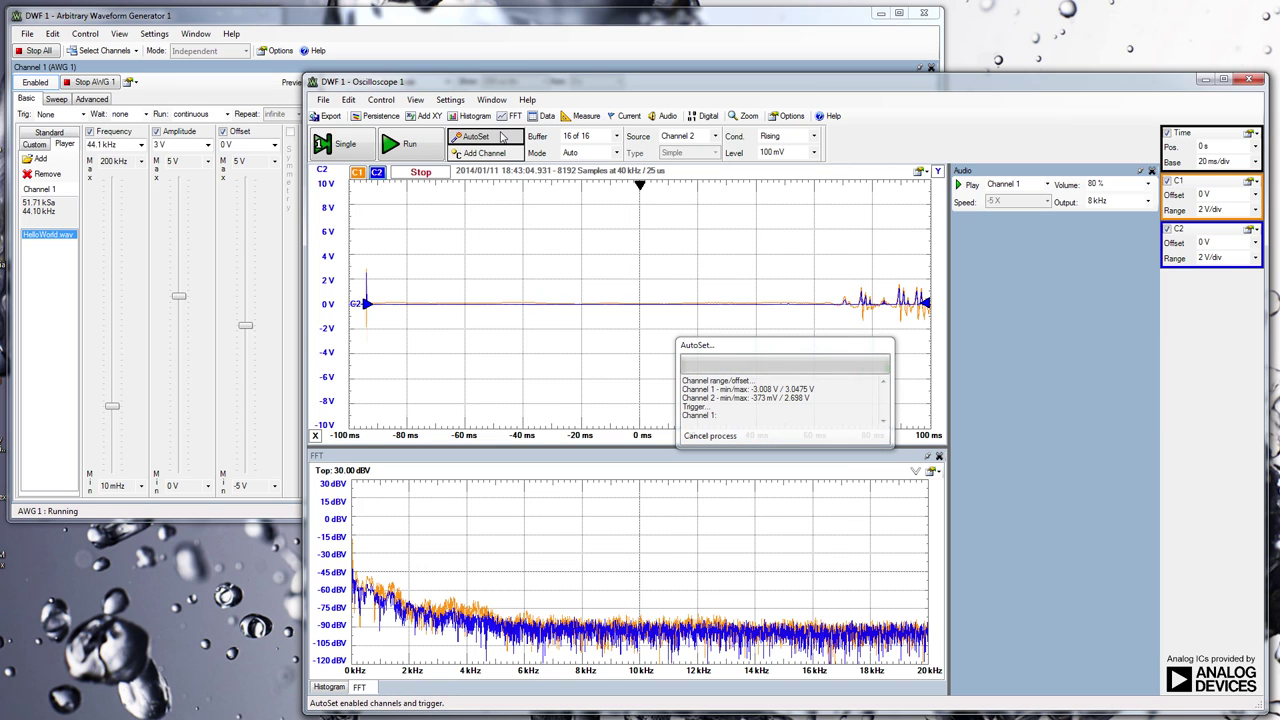
Step: Play the captured audio from channel 2 and switch the active channel between C1 and C2
left_click(968, 186)
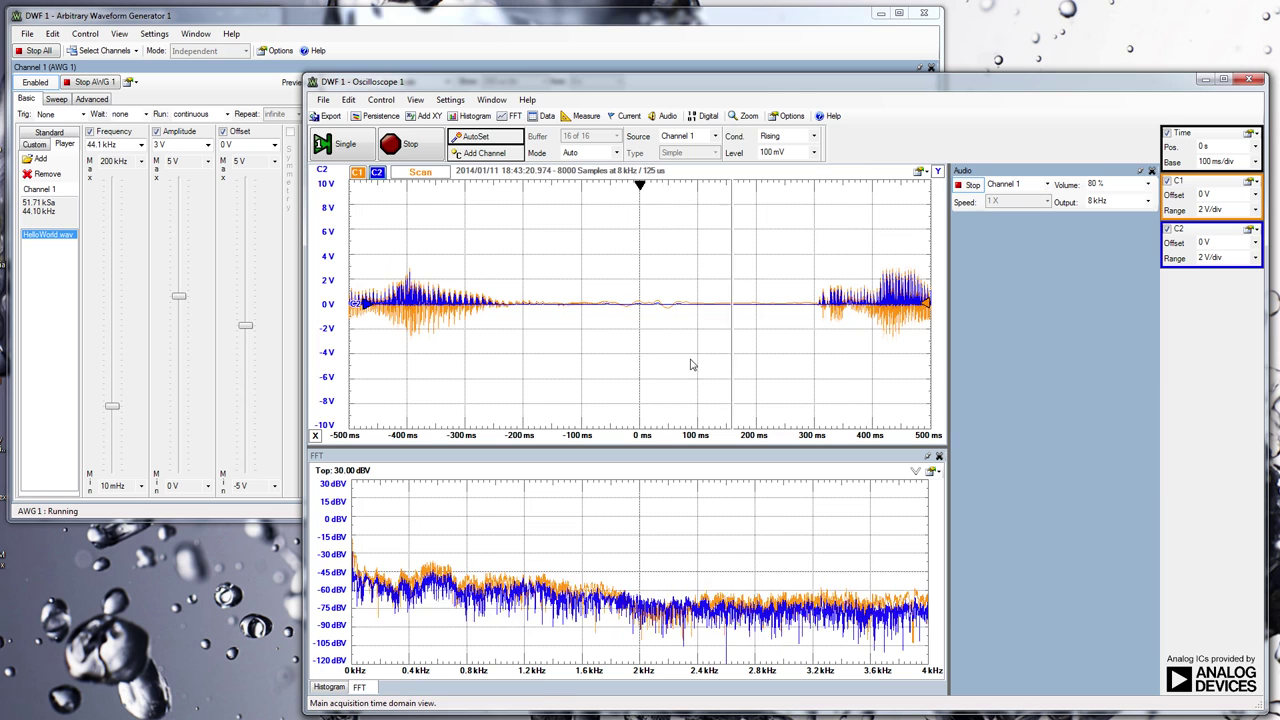
left_click(87, 288)
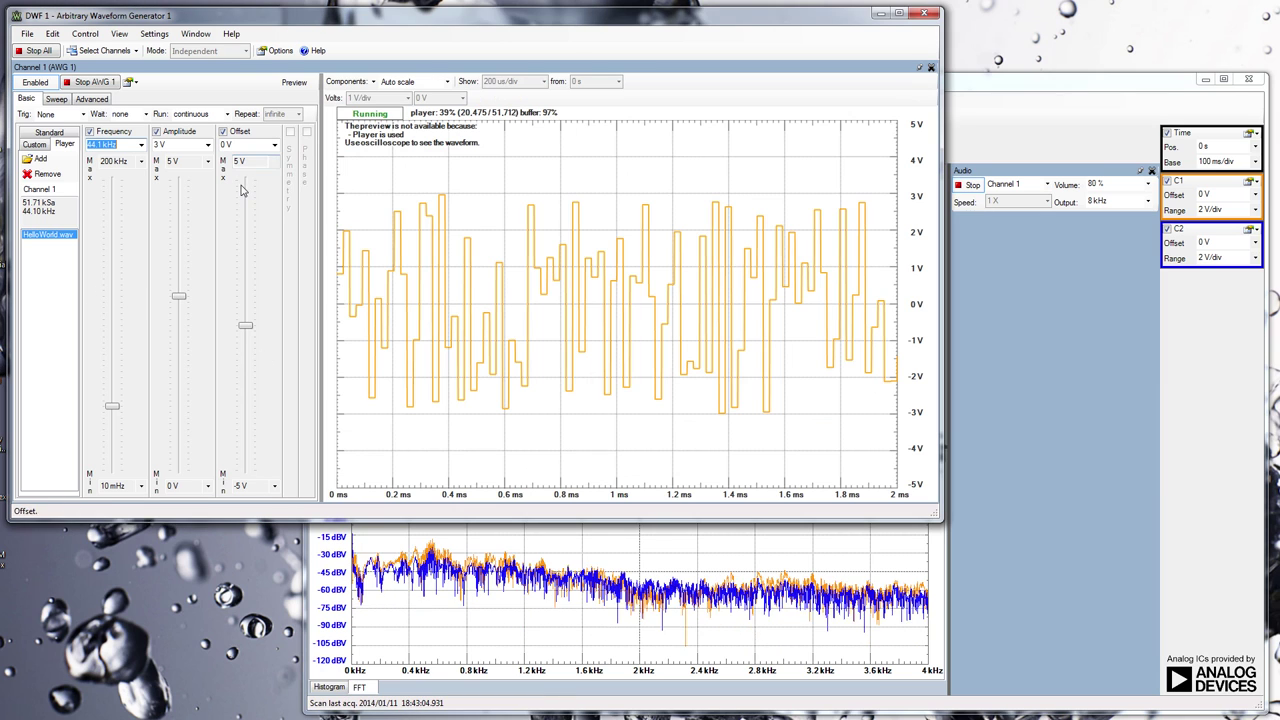
left_click(996, 421)
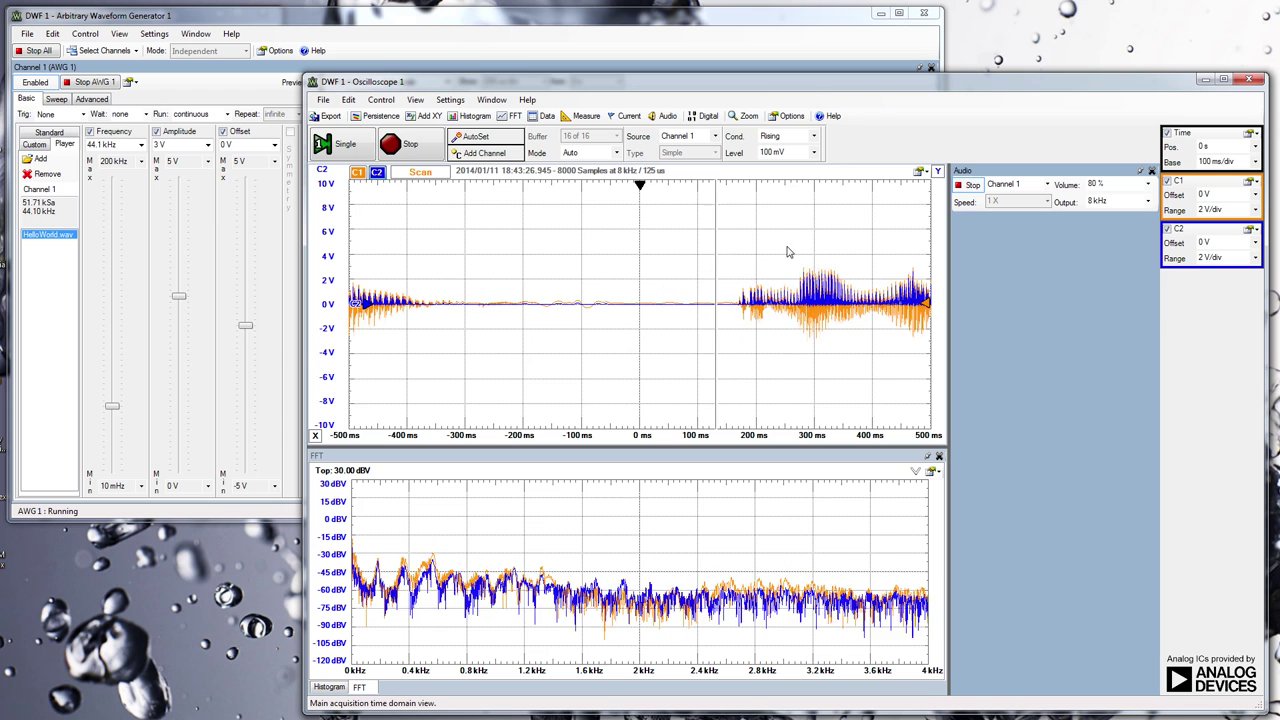
left_click(1040, 186)
left_click(1028, 204)
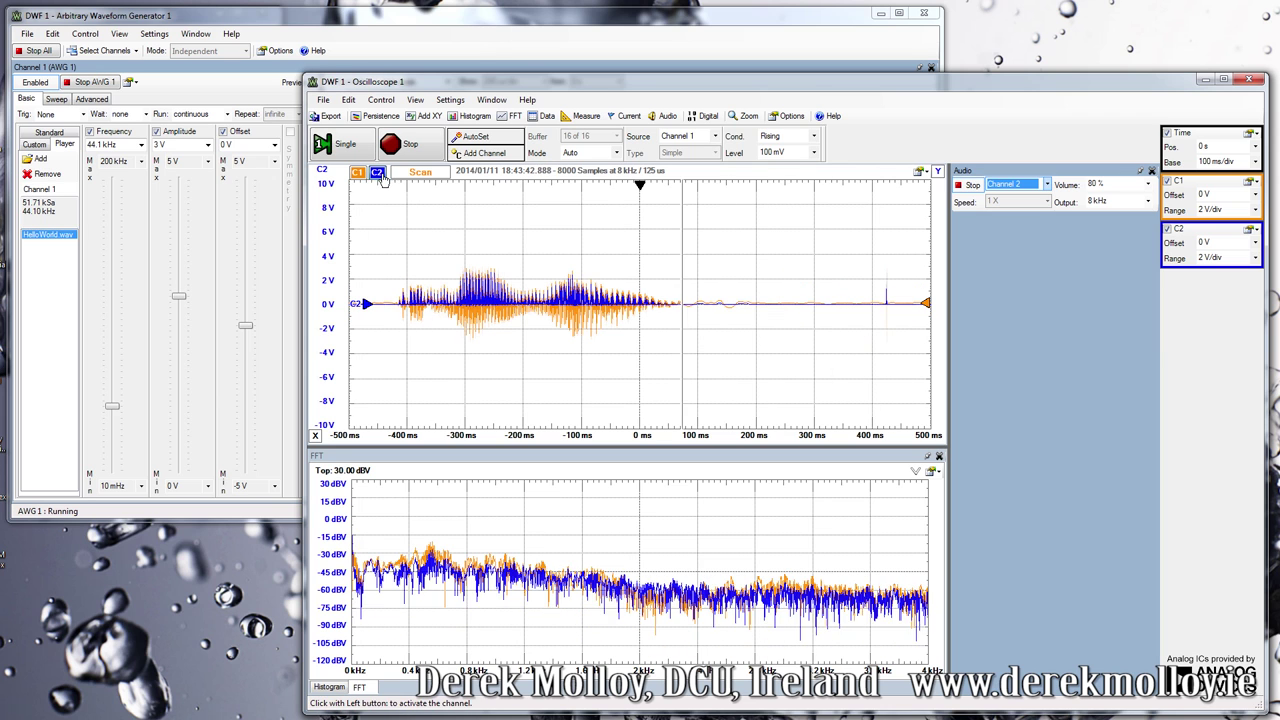
left_click(358, 174)
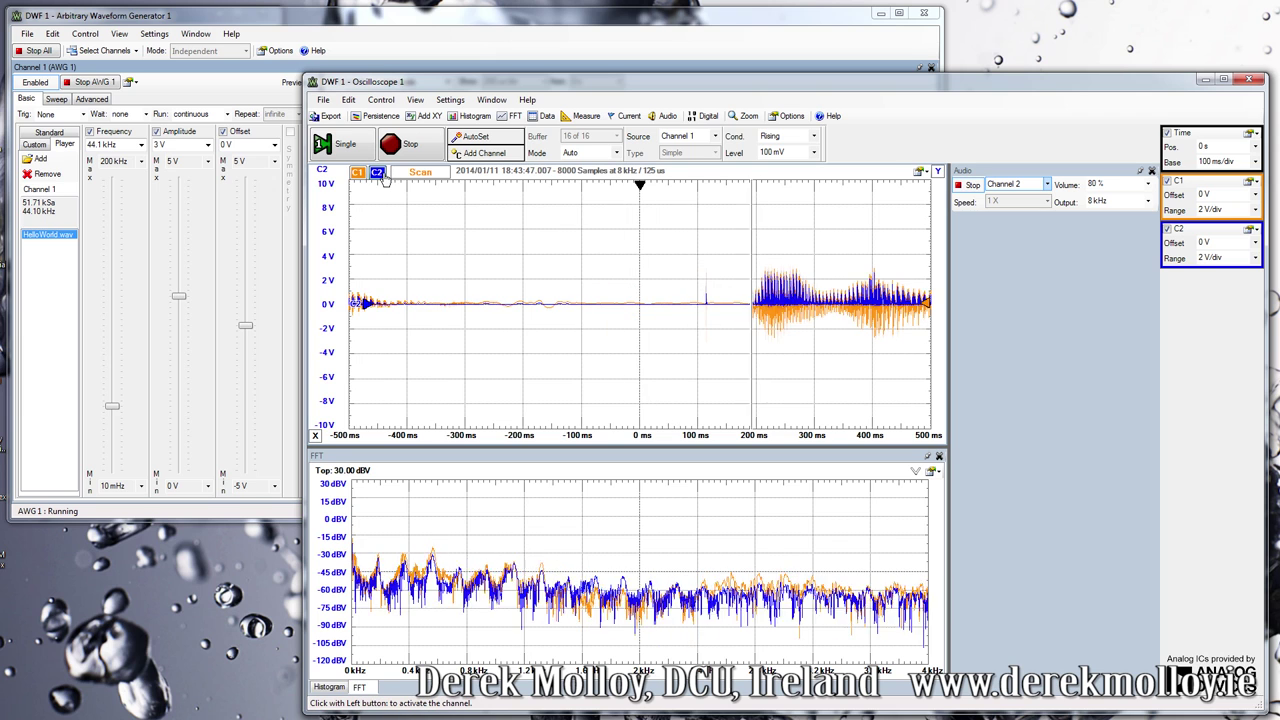
left_click(380, 174)
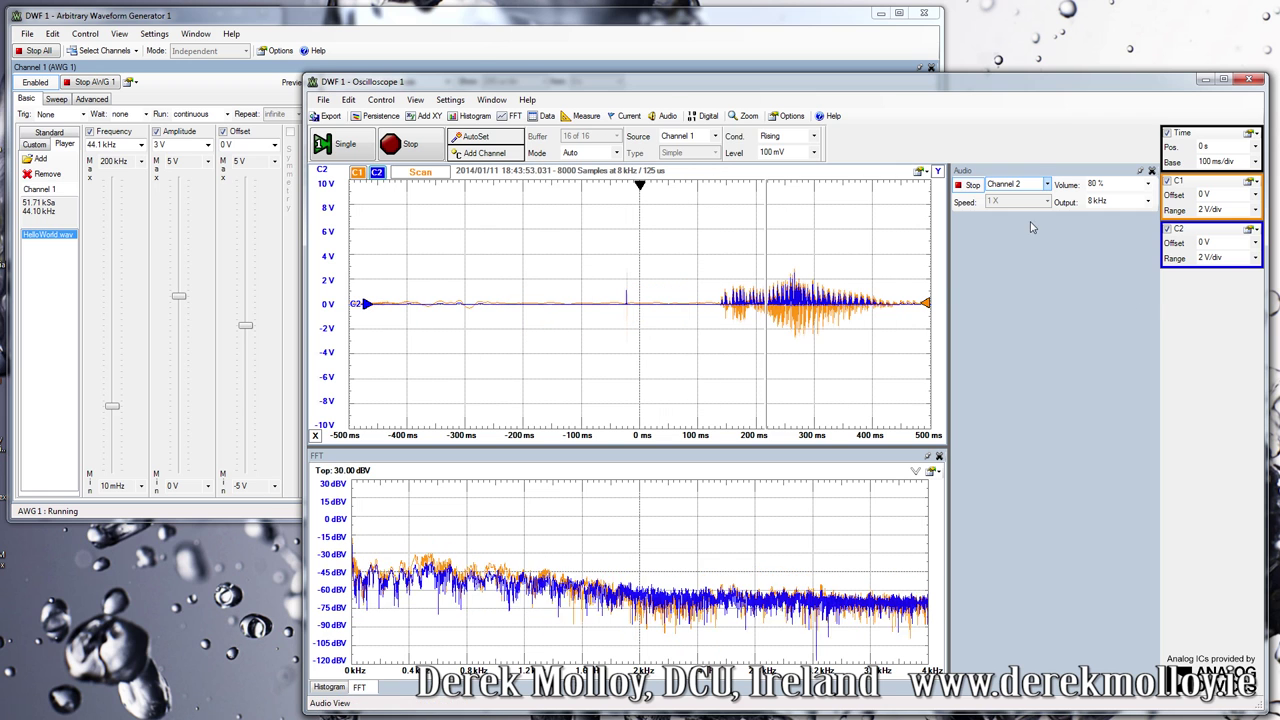
Step: Stop the audio playback, the scope scan acquisition and the waveform generator output
left_click(966, 186)
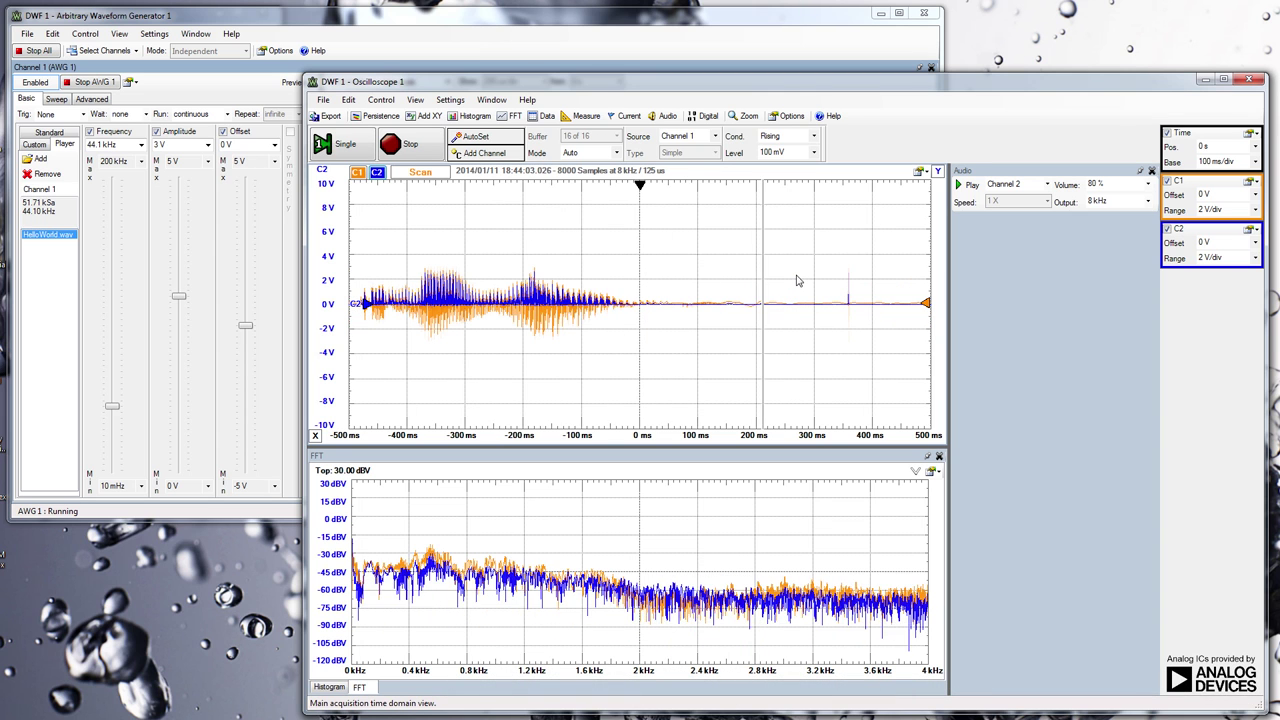
left_click(436, 149)
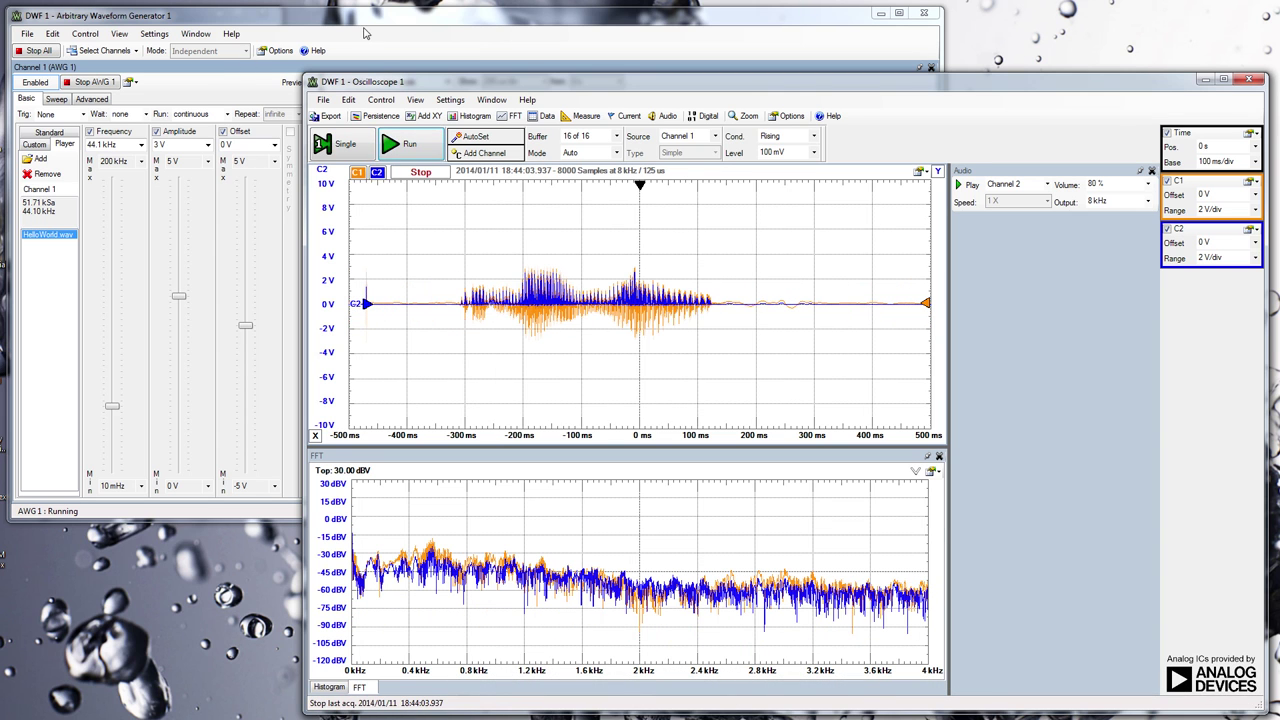
left_click(367, 33)
left_click(93, 82)
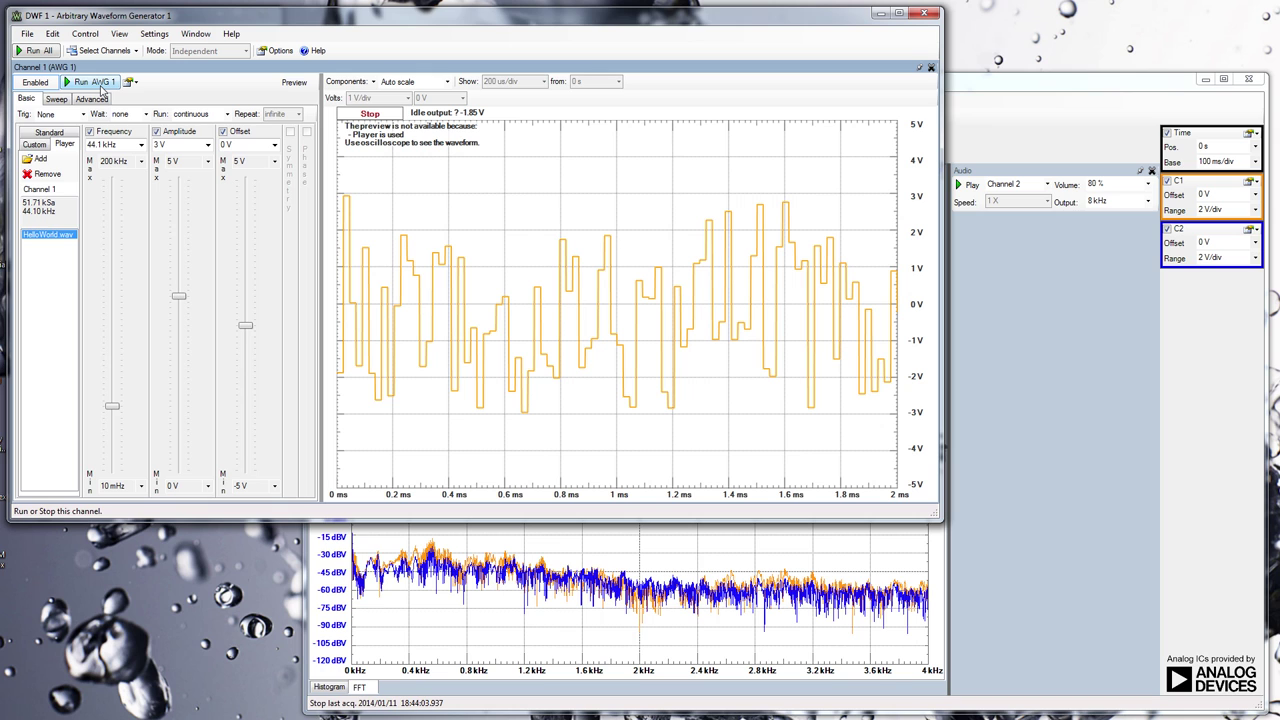
left_click(1055, 141)
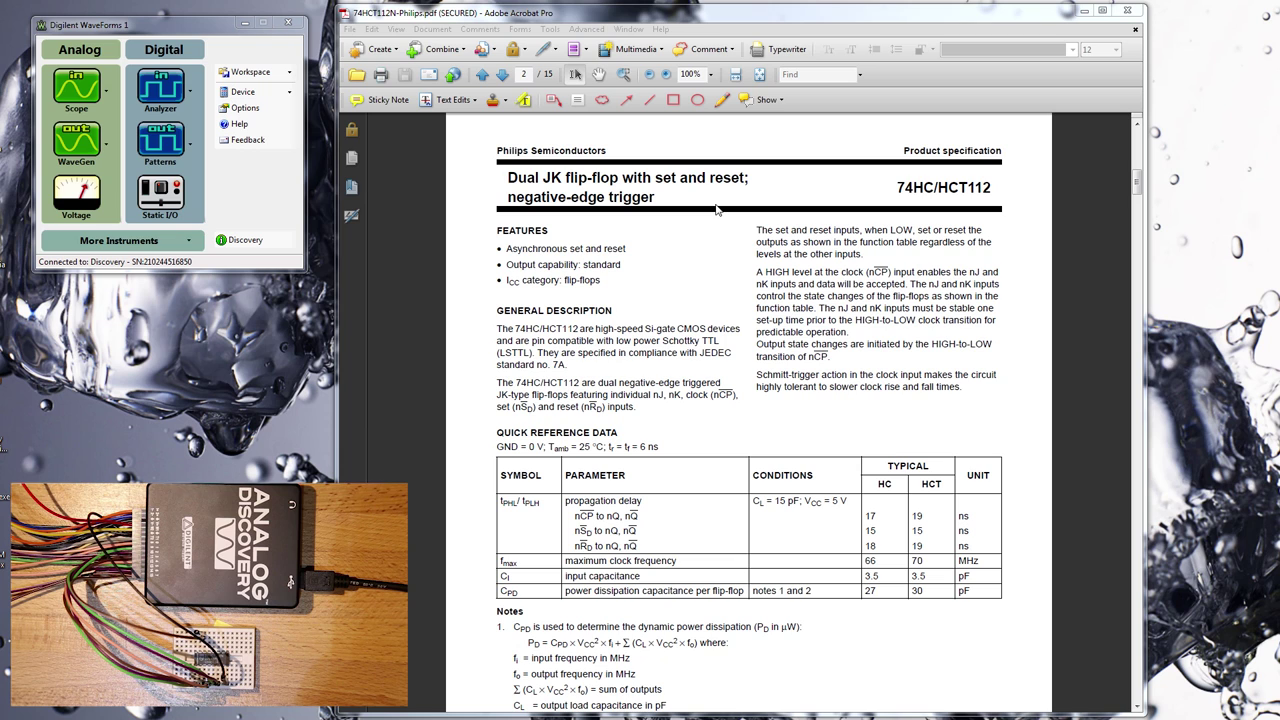
Step: Scroll the 74HCT112 datasheet to page 3's pin description table and pin configuration figures
left_click(752, 280)
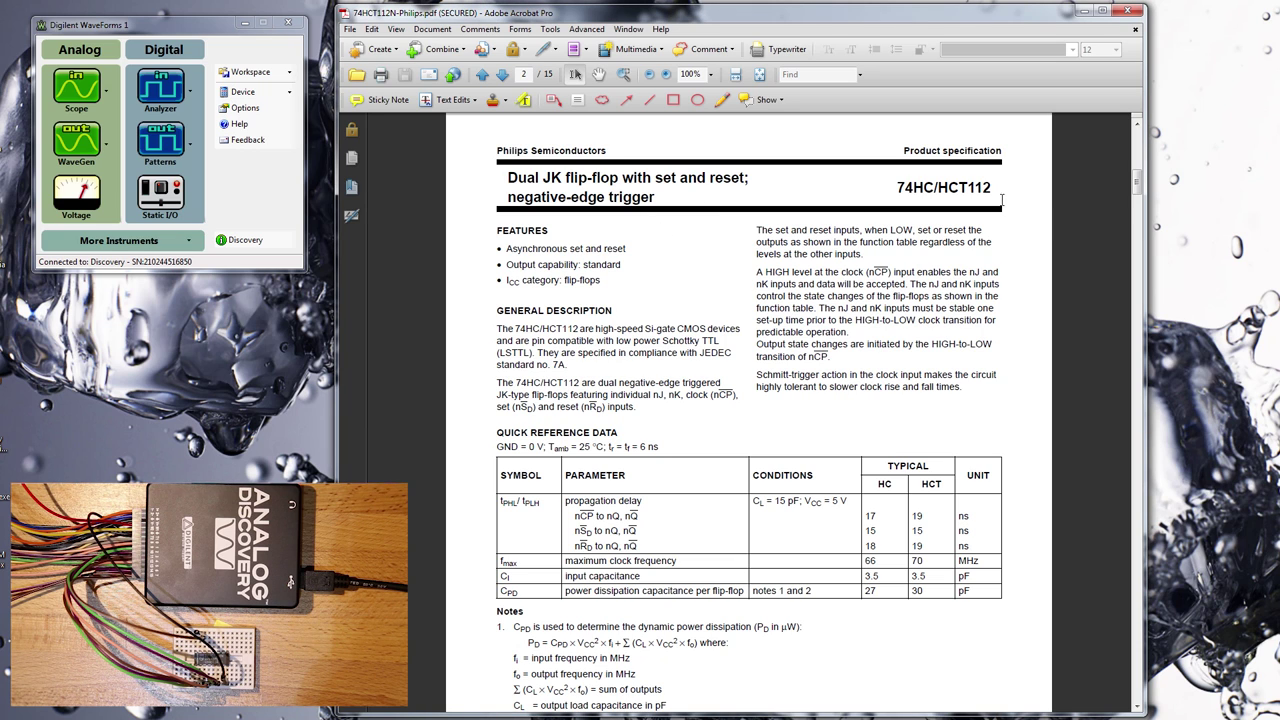
left_click_drag(966, 196, 940, 193)
left_click(897, 347)
scroll(895, 360, "down", 8)
scroll(892, 369, "down", 15)
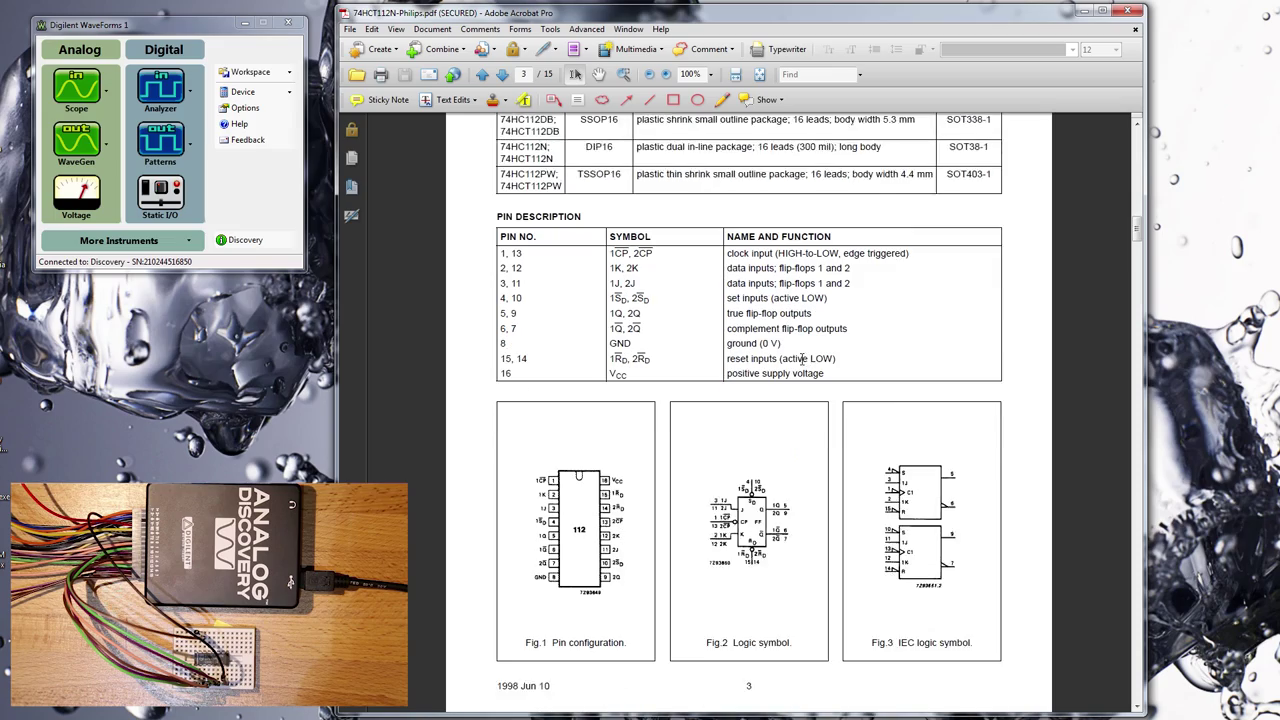
scroll(801, 360, "down", 1)
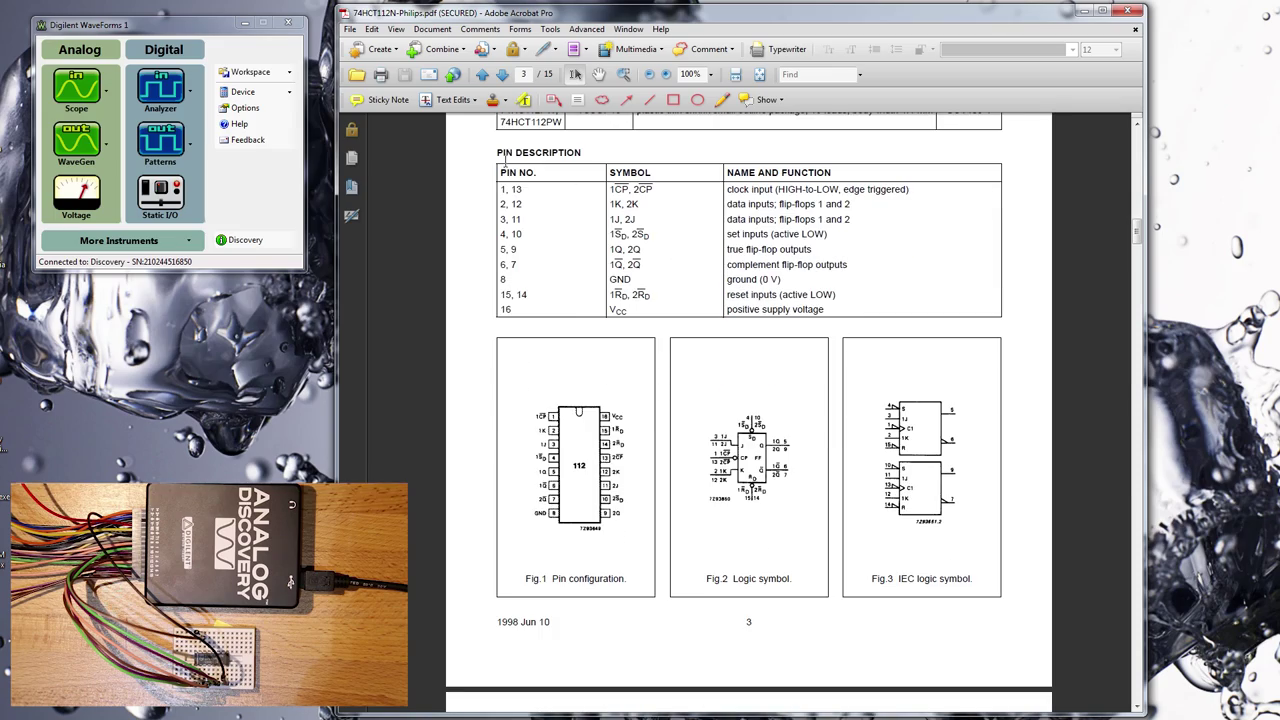
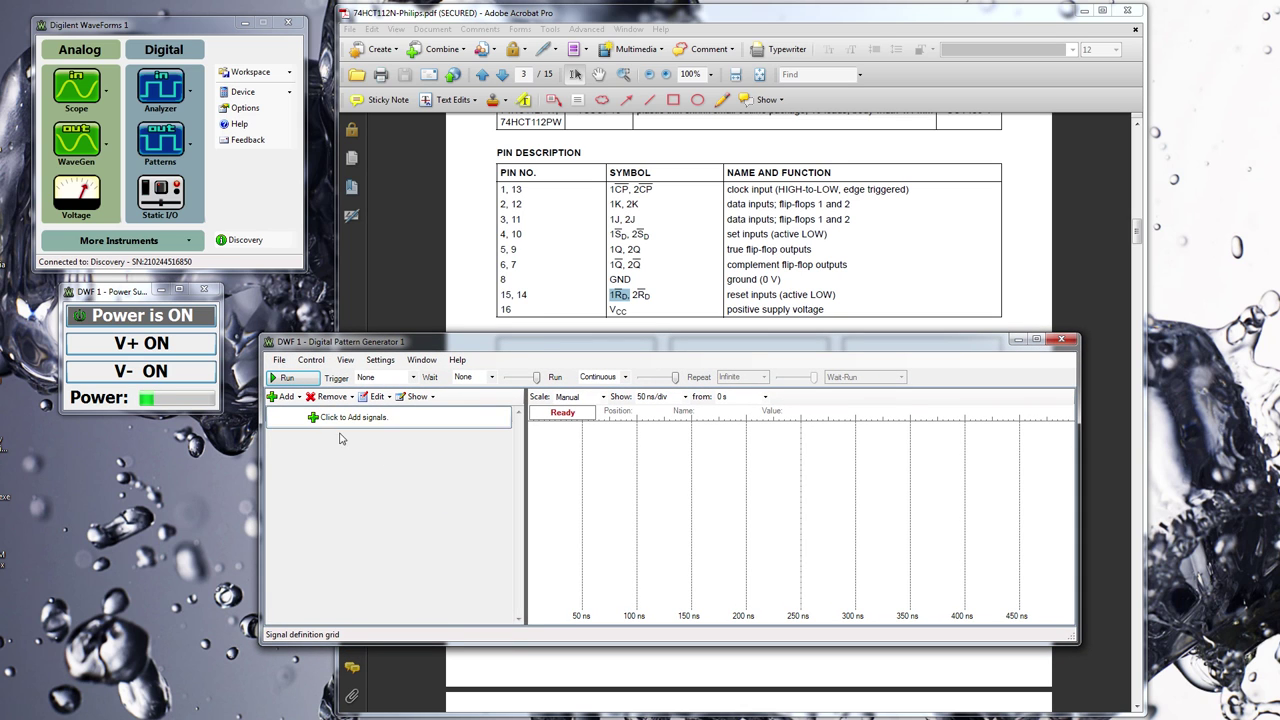
Step: Add DIO 1 as a Clock signal, keeping push-pull output and the 1 kHz frequency
left_click(284, 396)
left_click(300, 411)
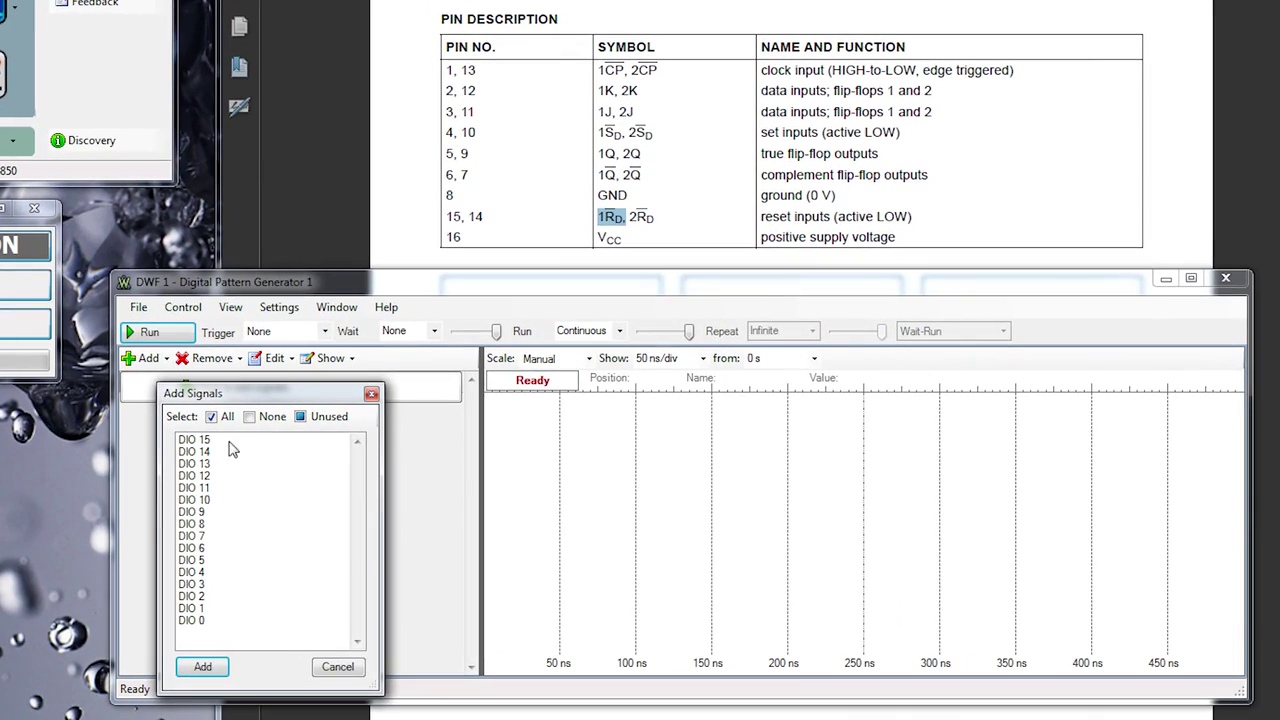
left_click(205, 609)
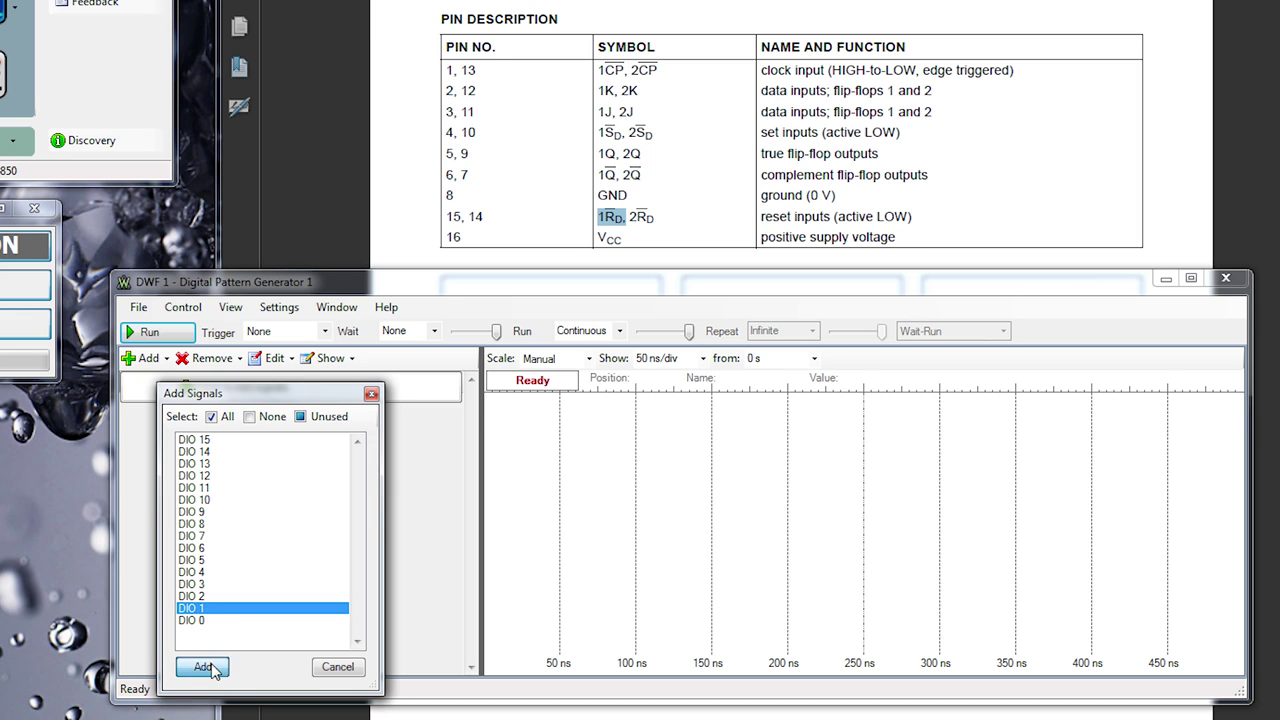
left_click(203, 666)
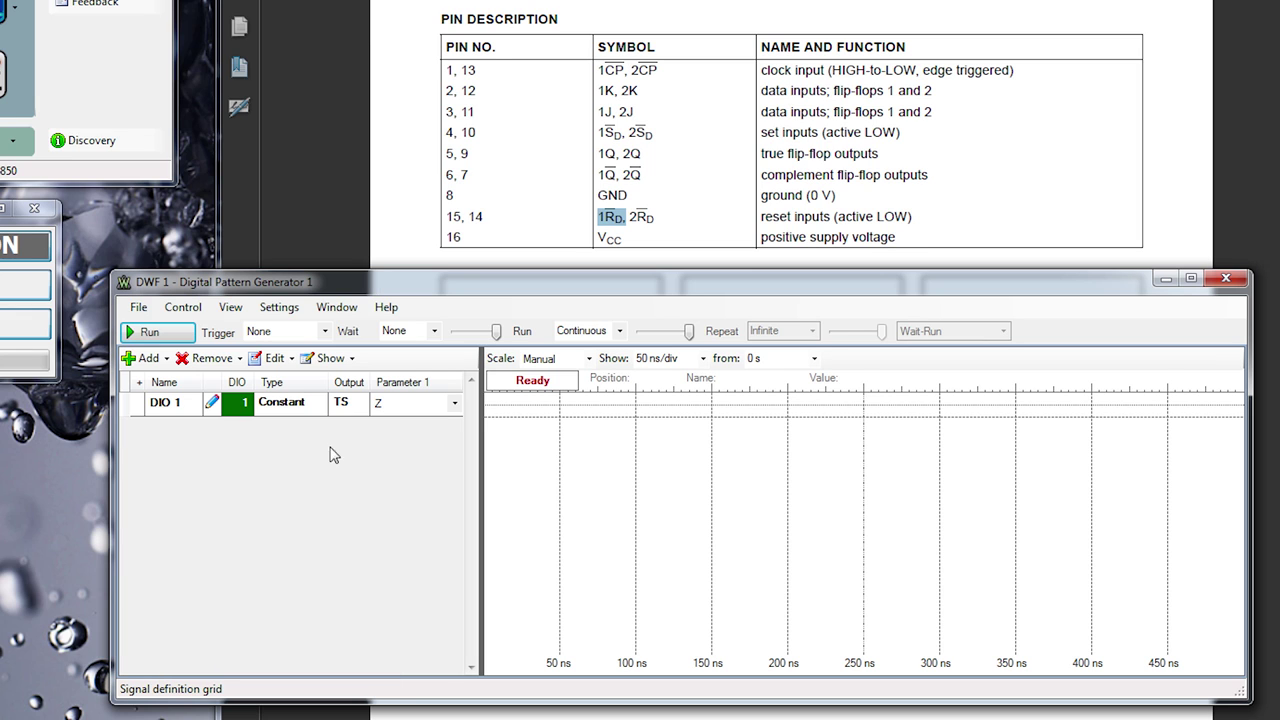
left_click(303, 403)
left_click(310, 433)
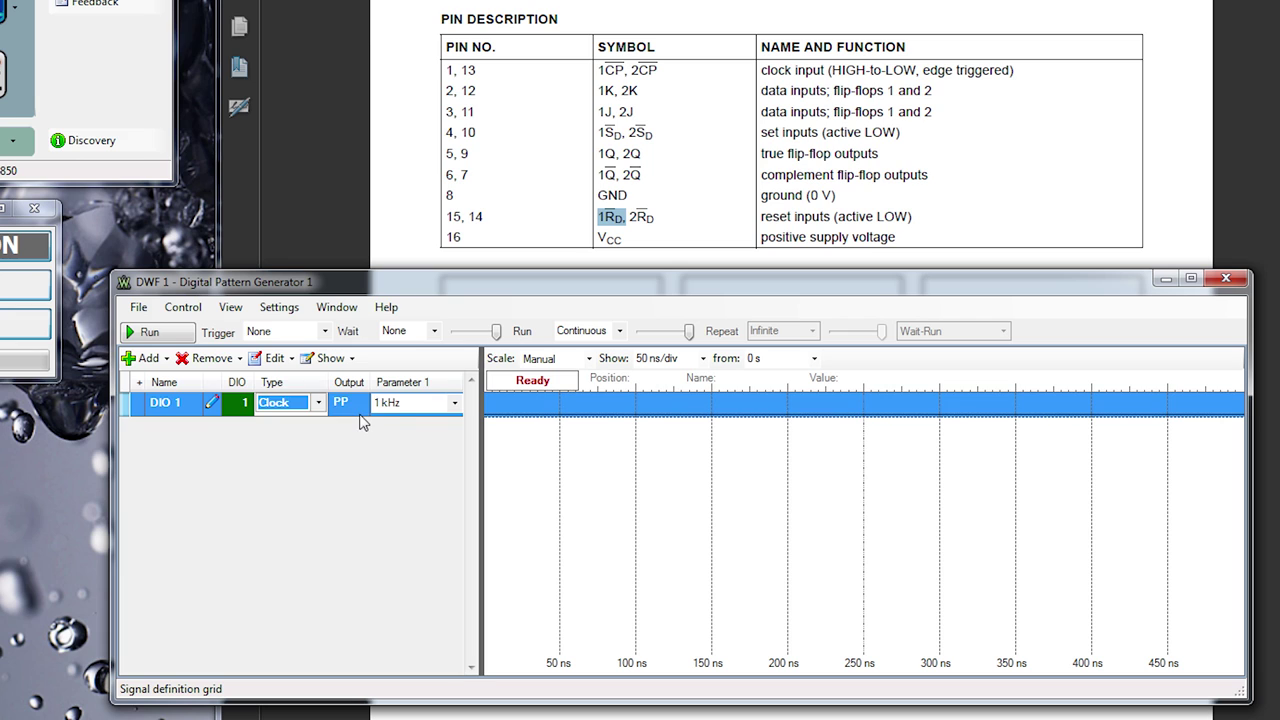
left_click(360, 404)
left_click(414, 403)
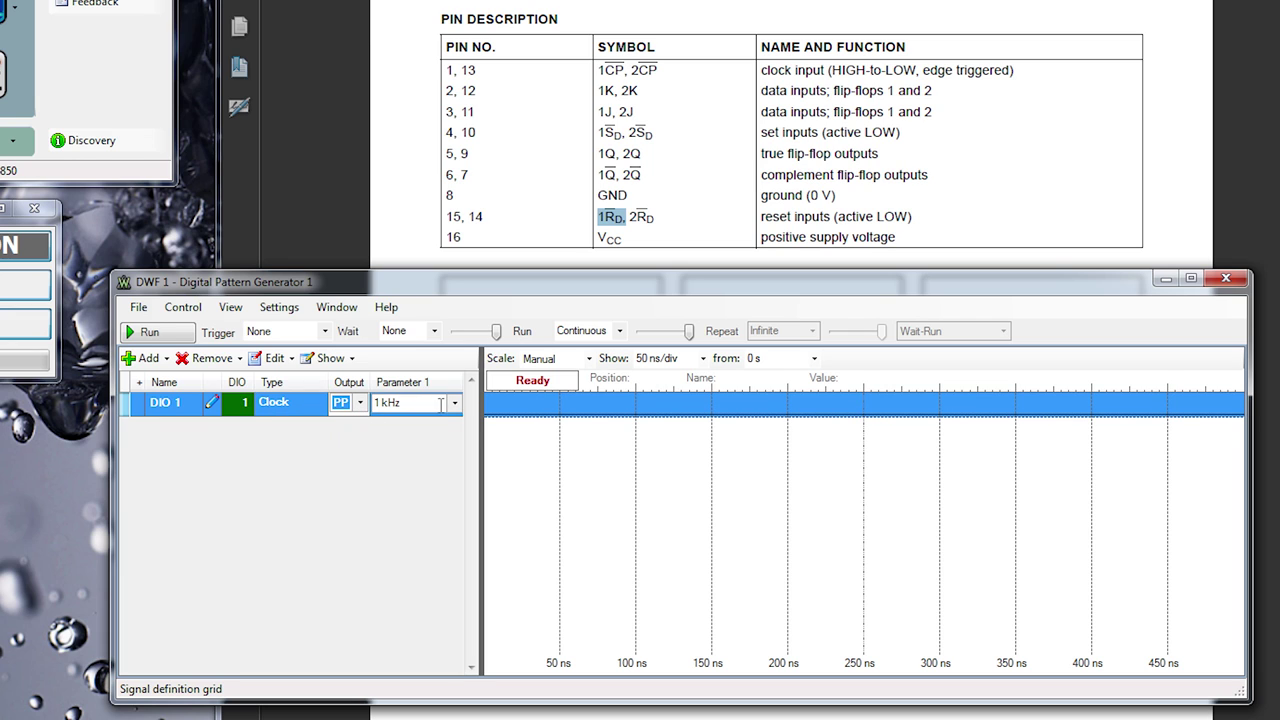
left_click(380, 462)
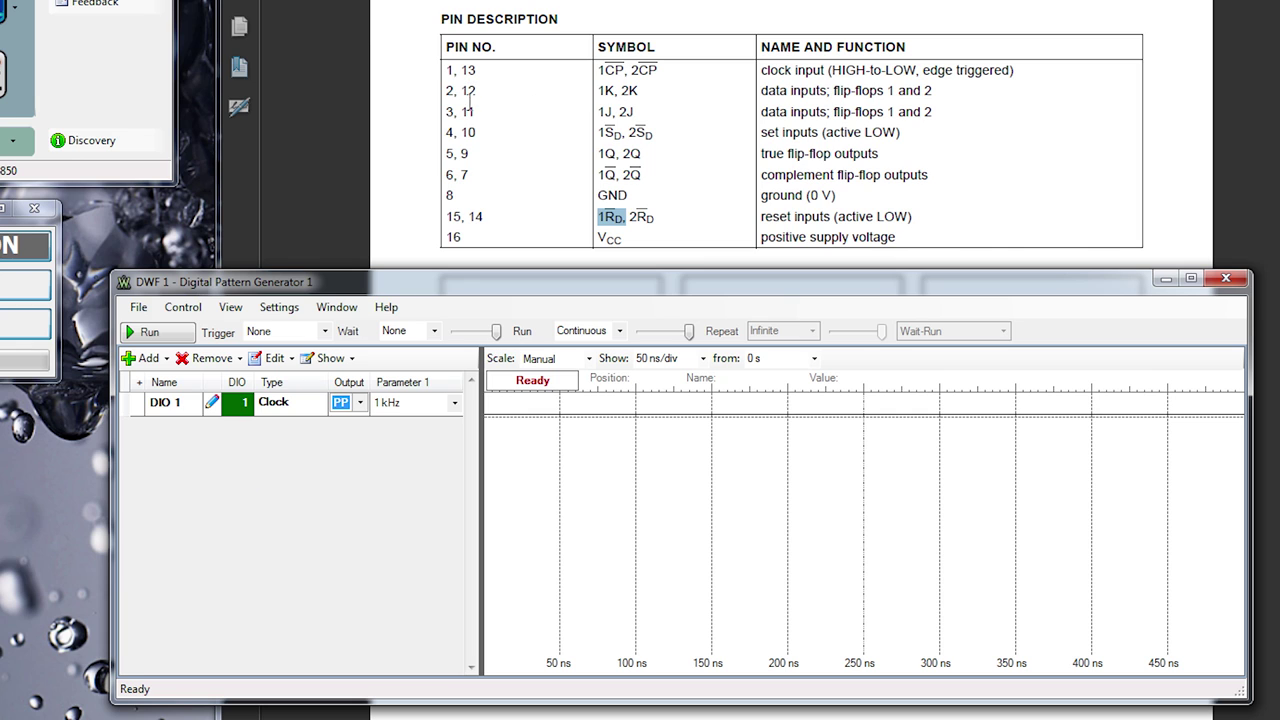
Step: Add DIO 2 as a push-pull constant signal held at 1
left_click(145, 358)
left_click(168, 374)
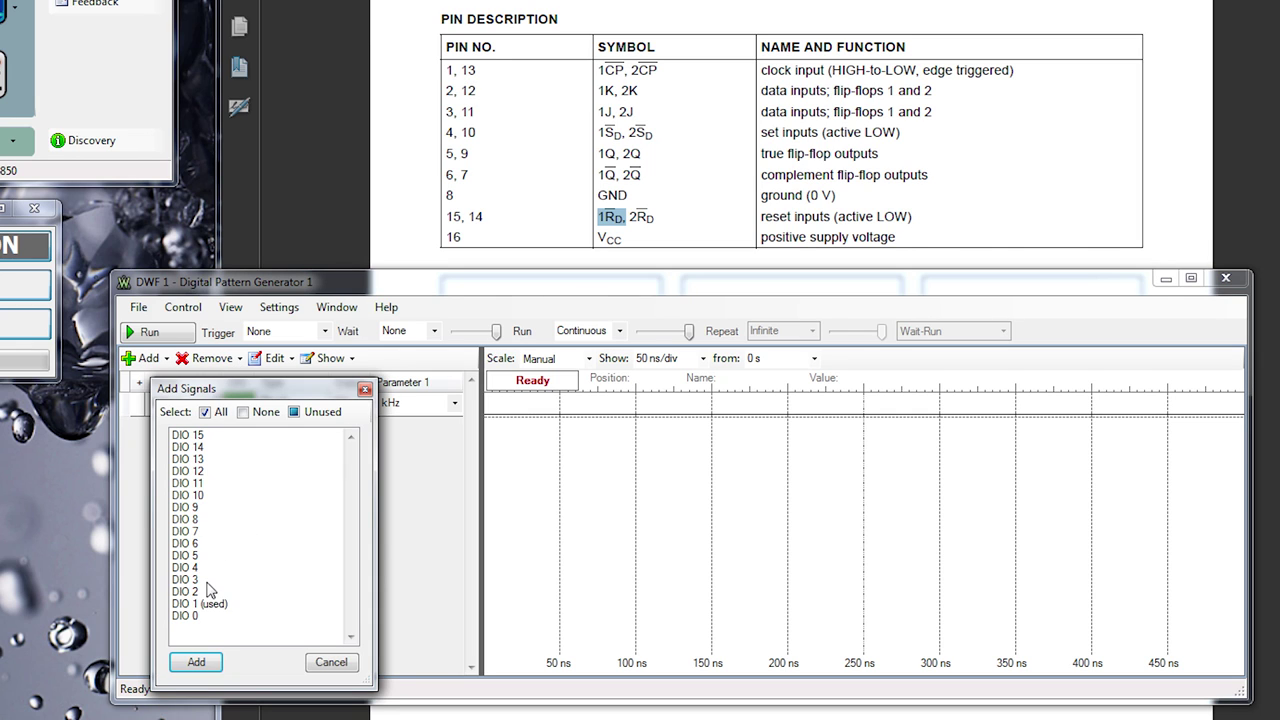
left_click(203, 593)
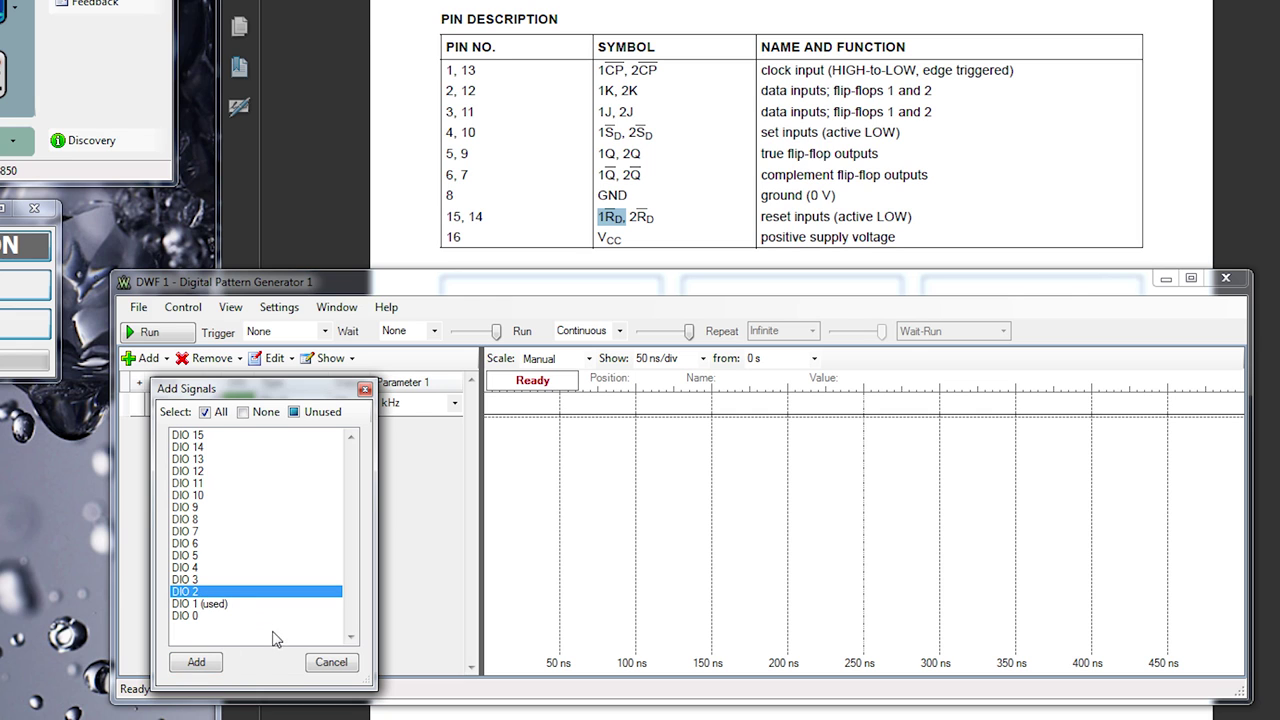
left_click(212, 665)
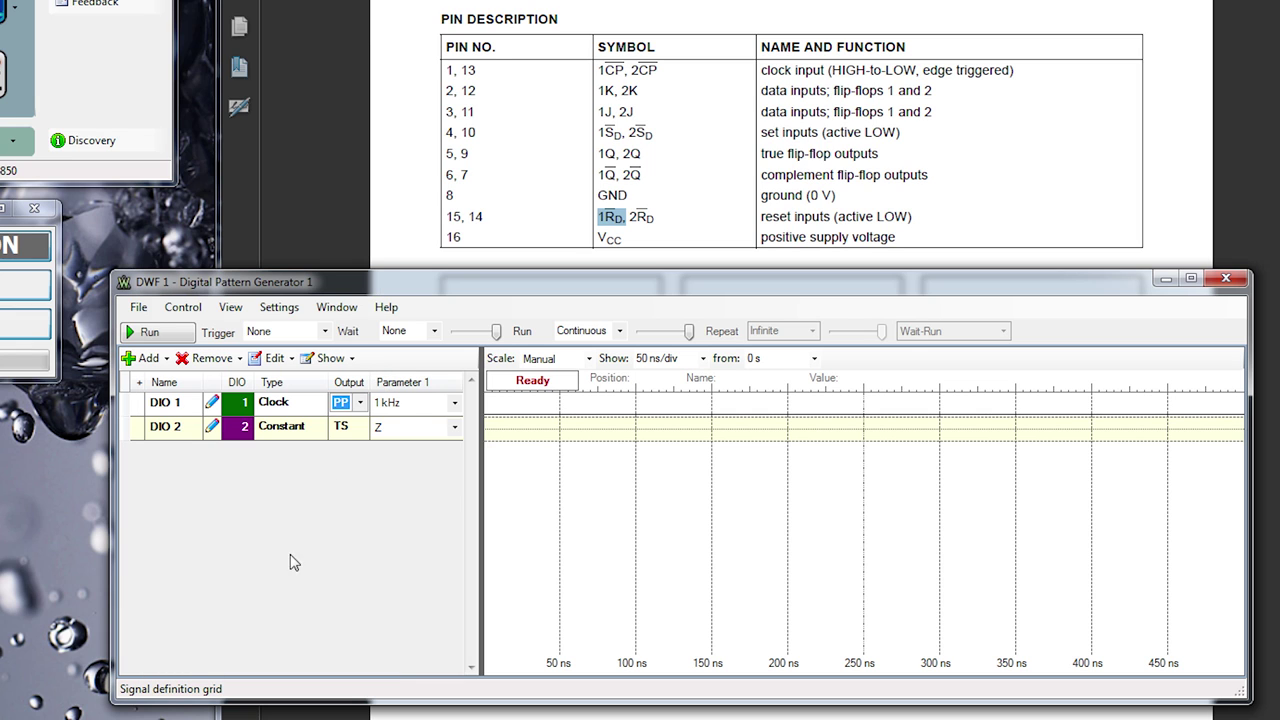
left_click(360, 427)
left_click(341, 443)
left_click(455, 427)
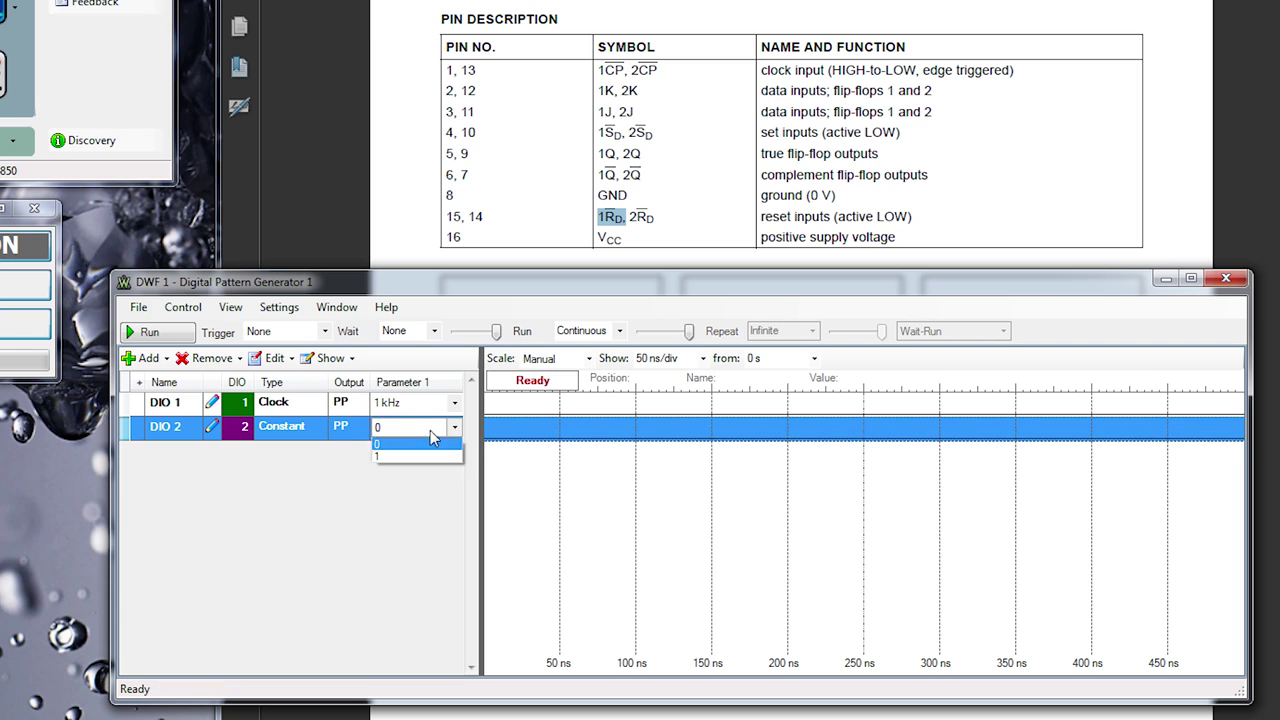
left_click(390, 456)
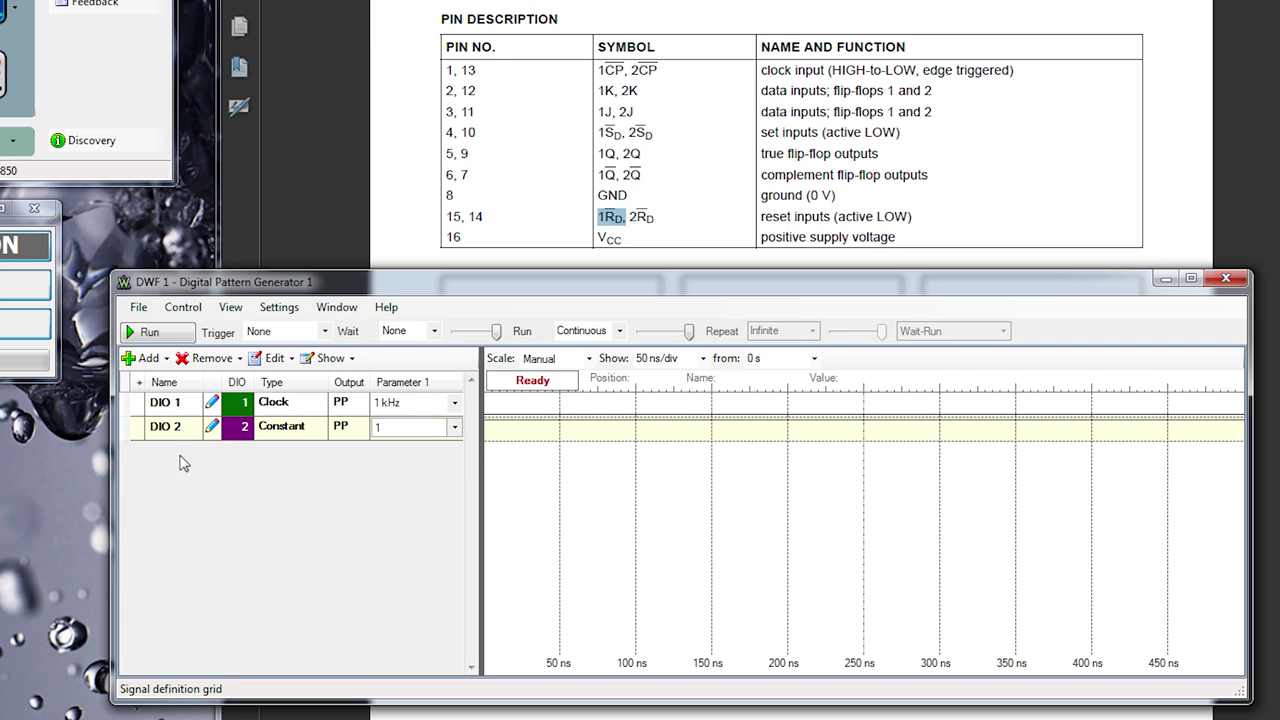
Step: Add DIO 3 as a push-pull constant signal held at 1
left_click(163, 357)
left_click(166, 380)
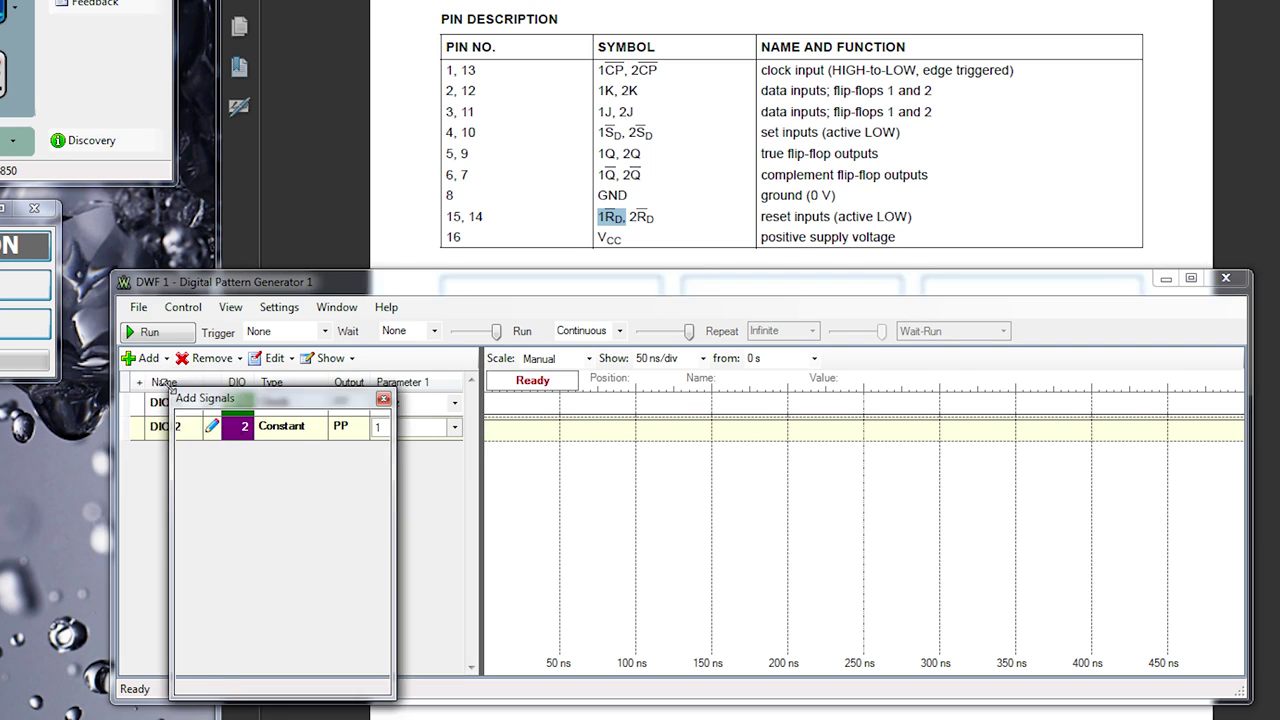
left_click(226, 590)
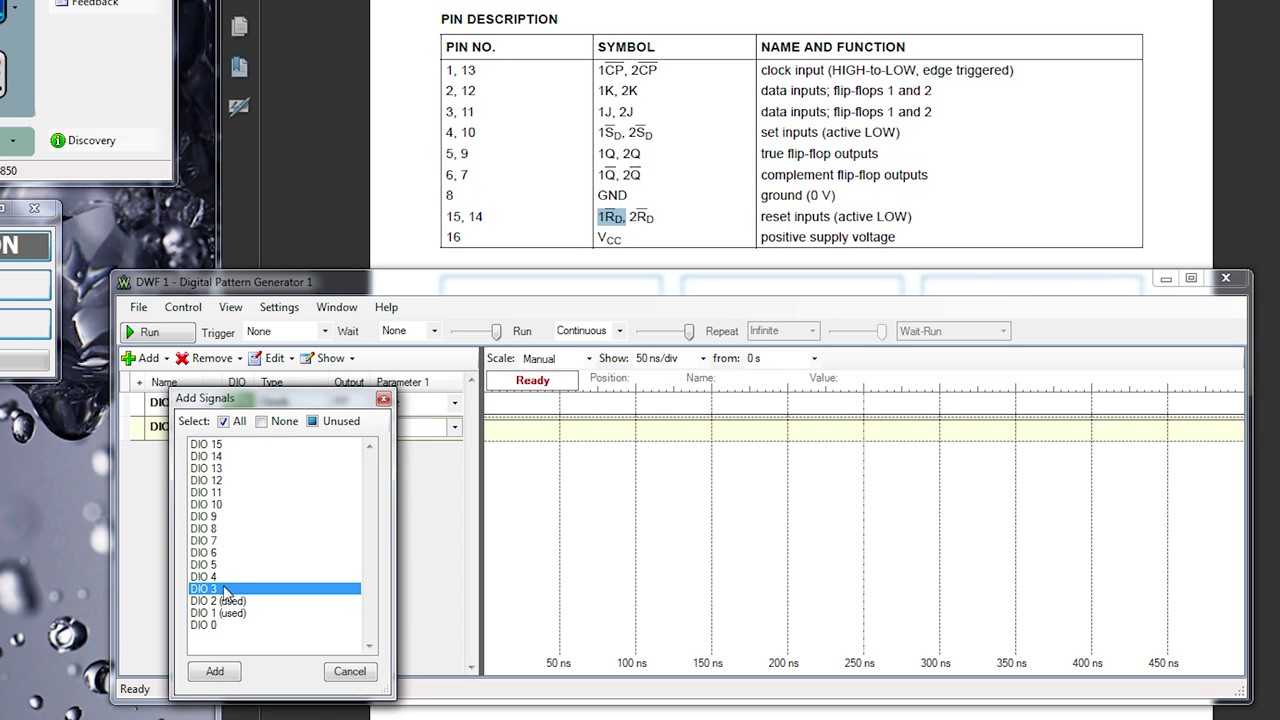
left_click(215, 671)
left_click(341, 426)
left_click(360, 427)
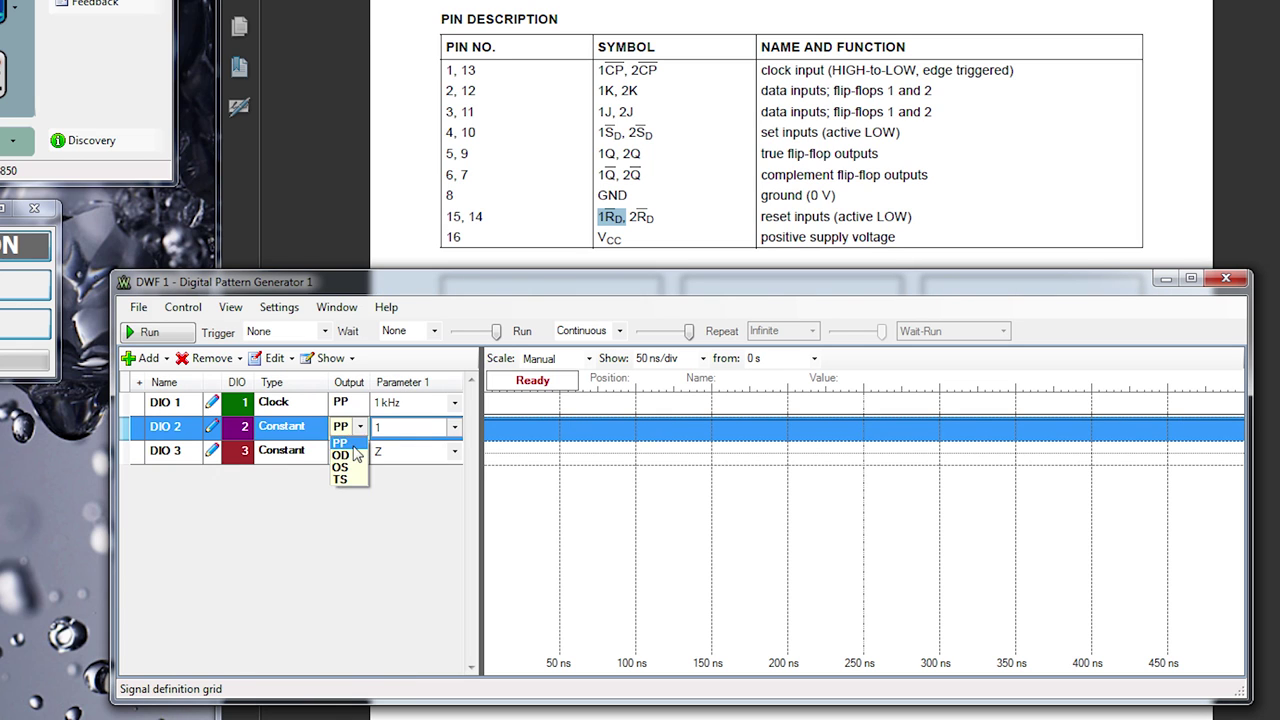
left_click(363, 453)
left_click(360, 451)
left_click(358, 467)
left_click(415, 451)
left_click(408, 481)
left_click(313, 549)
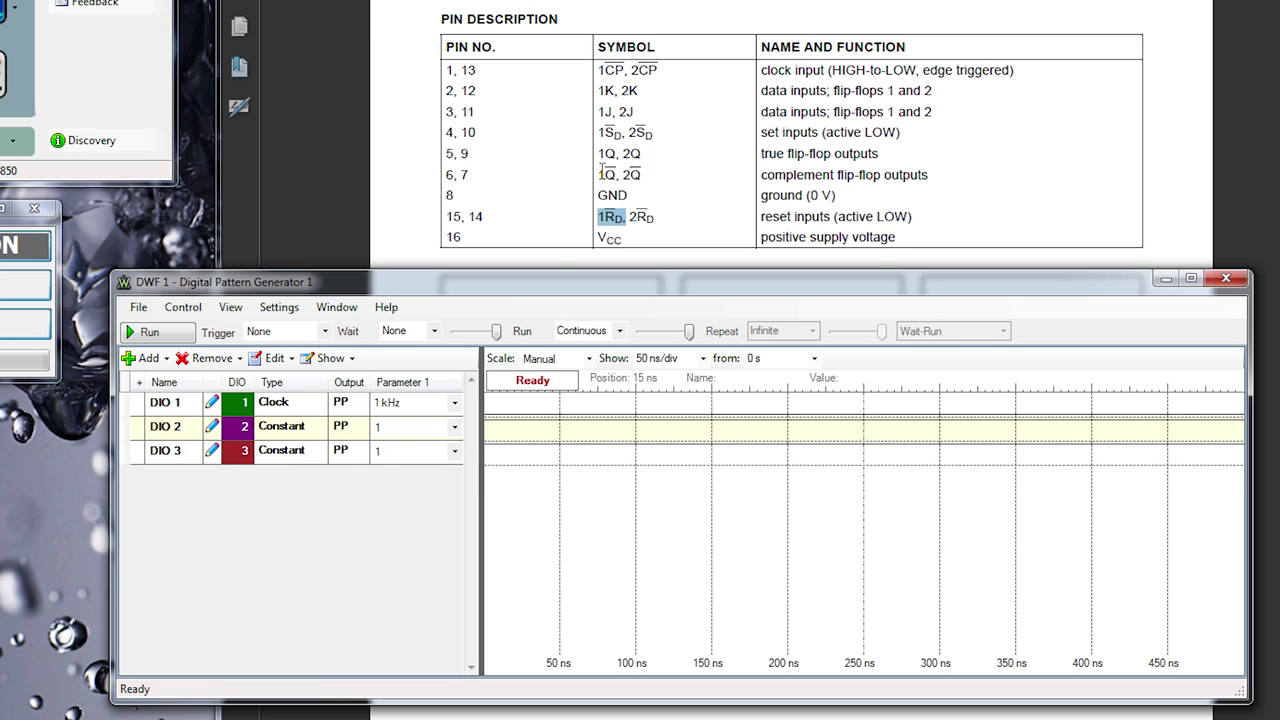
left_click_drag(626, 135, 616, 135)
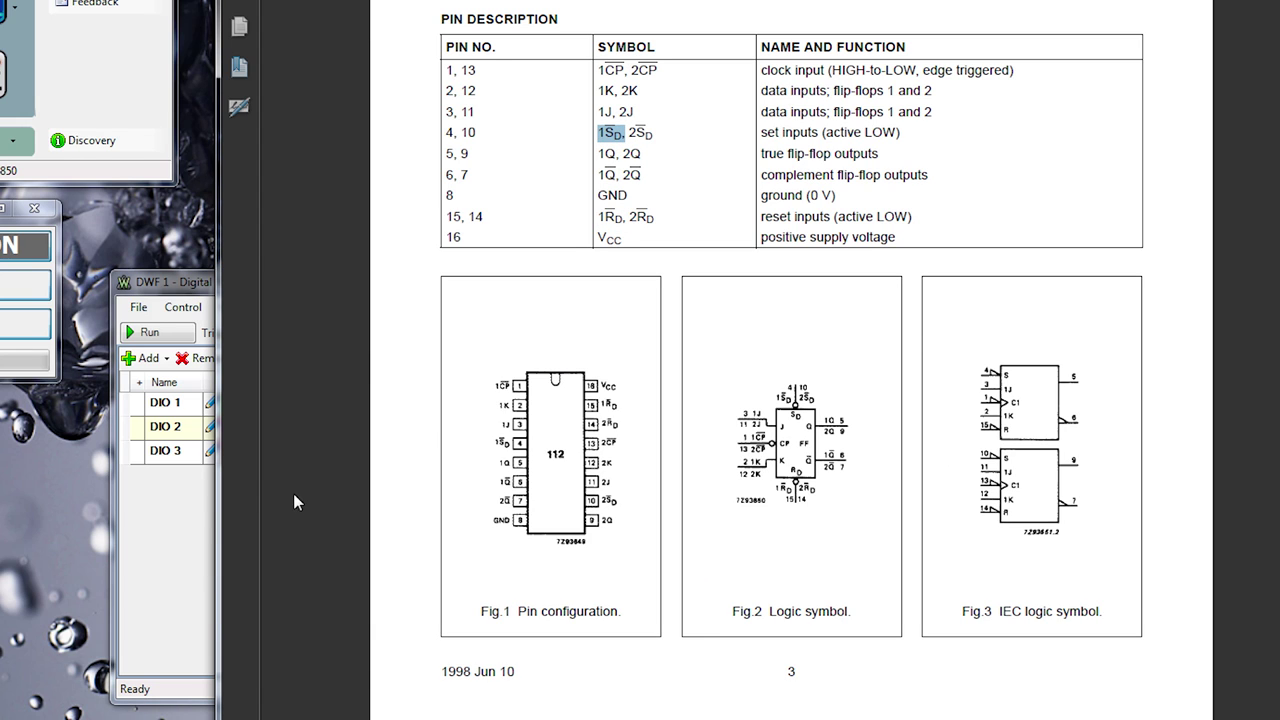
Step: Add DIO 4 to the Digital Pattern Generator as a push-pull constant held at 1
left_click(196, 541)
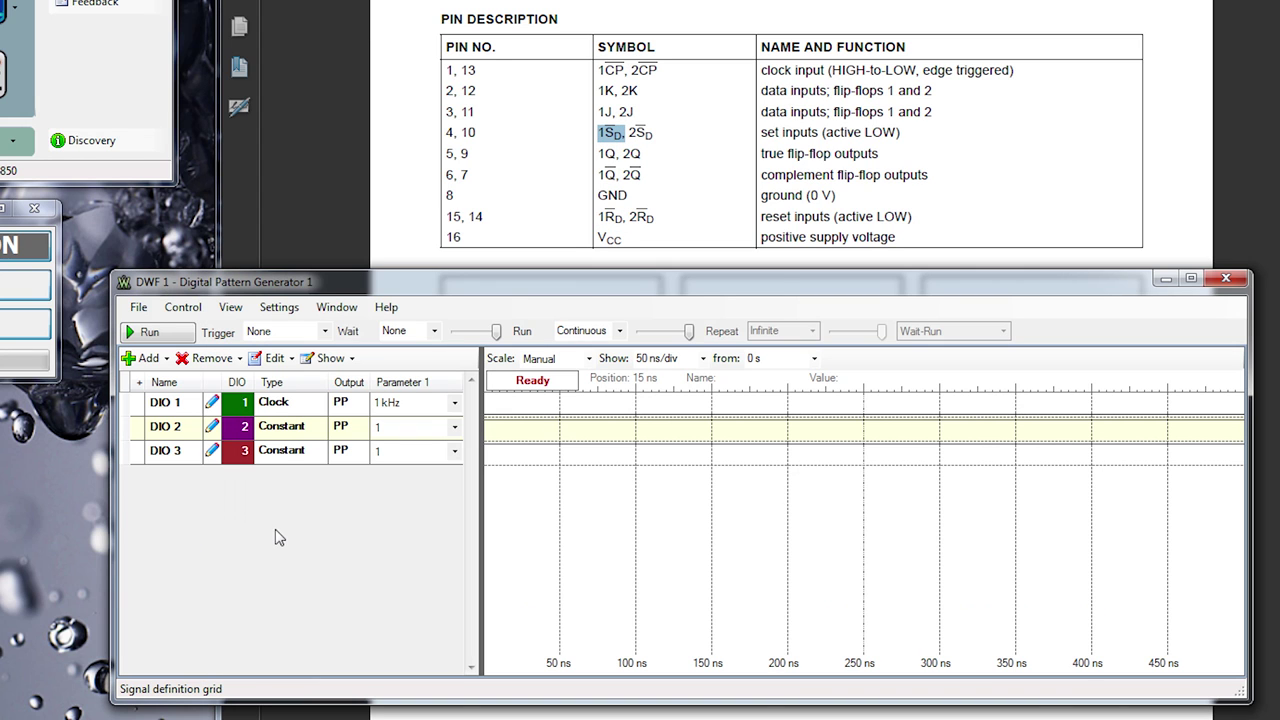
left_click(152, 358)
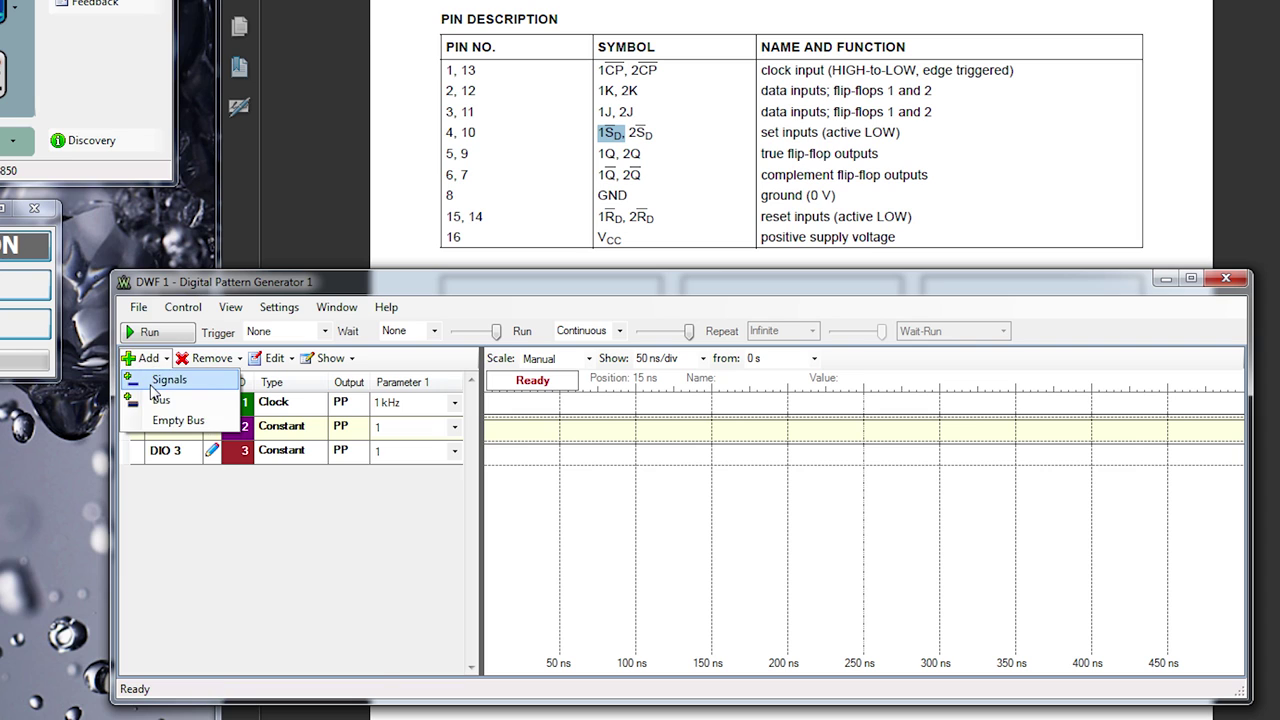
left_click(153, 385)
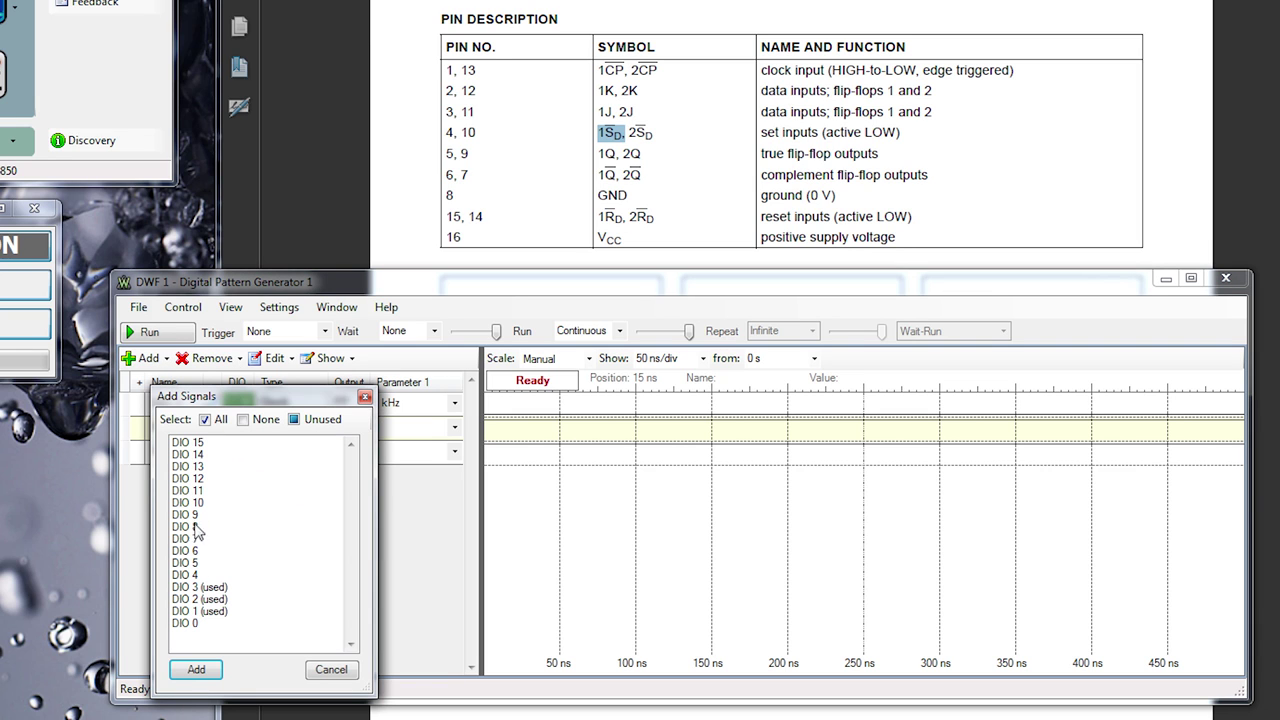
left_click(194, 575)
left_click(196, 670)
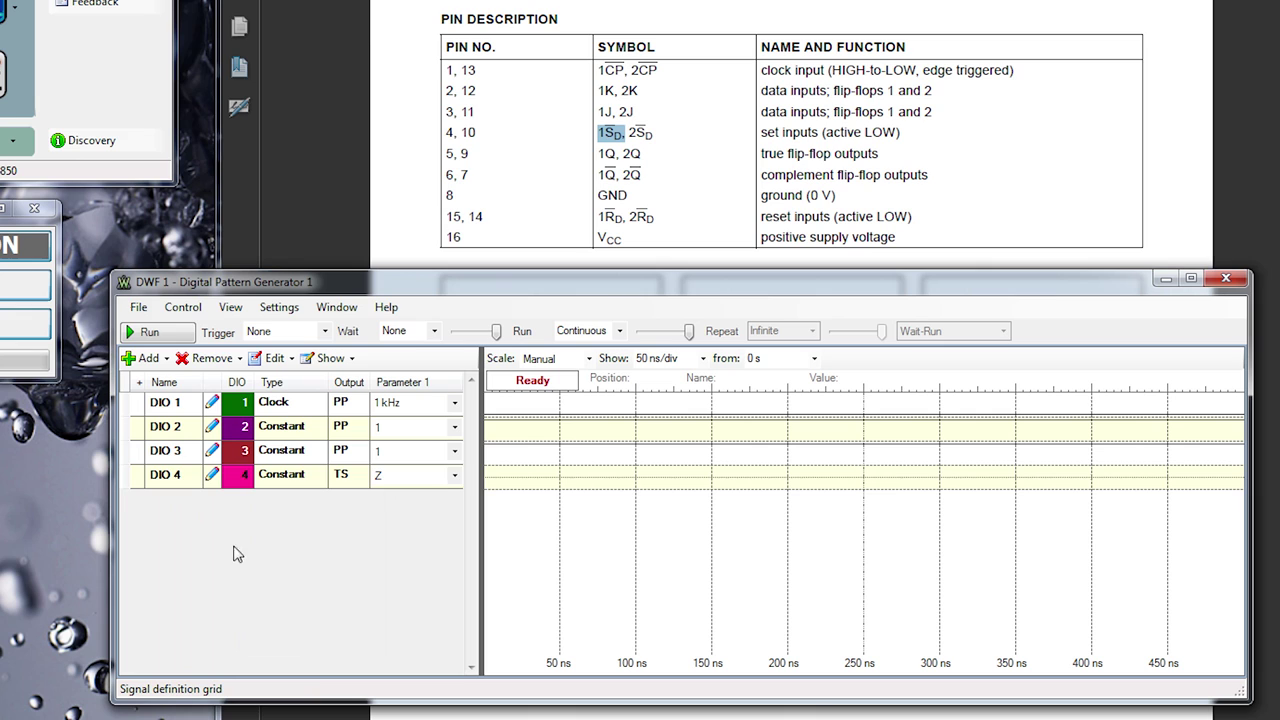
left_click(343, 476)
left_click(345, 476)
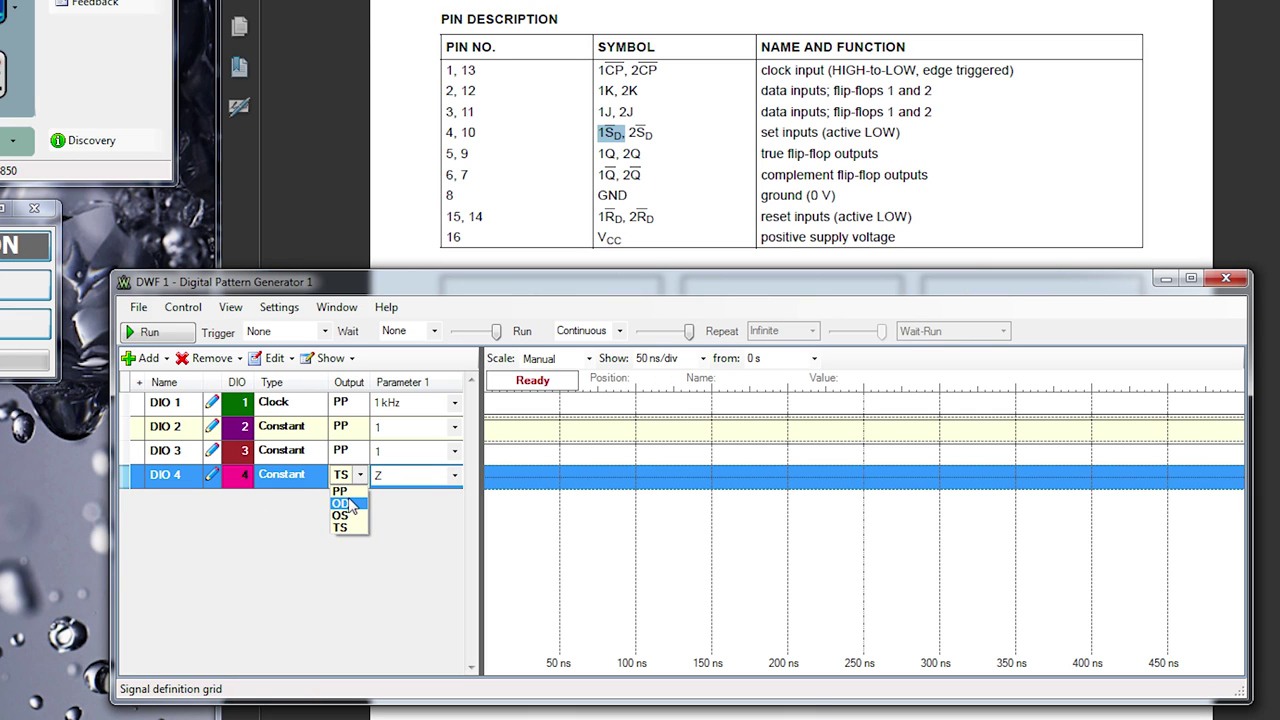
left_click(341, 491)
left_click(400, 477)
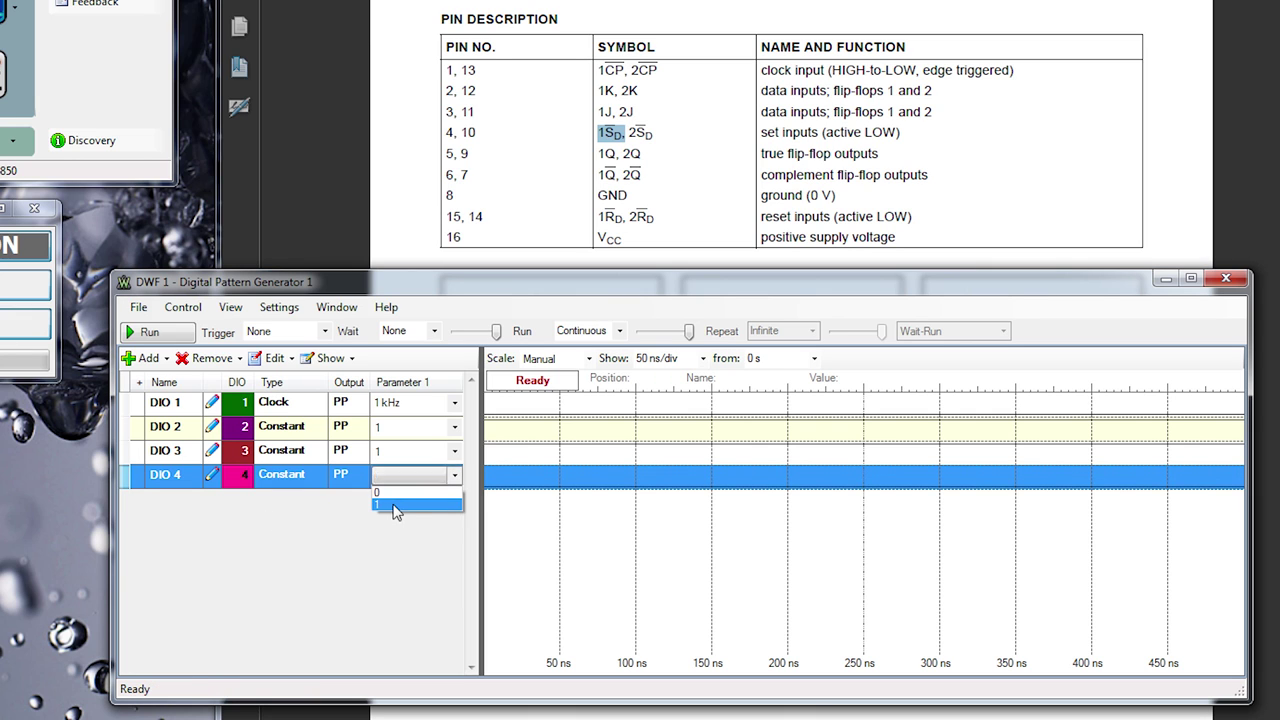
left_click(404, 504)
Step: Add DIO 15 as a push-pull constant signal held at 1
left_click(145, 358)
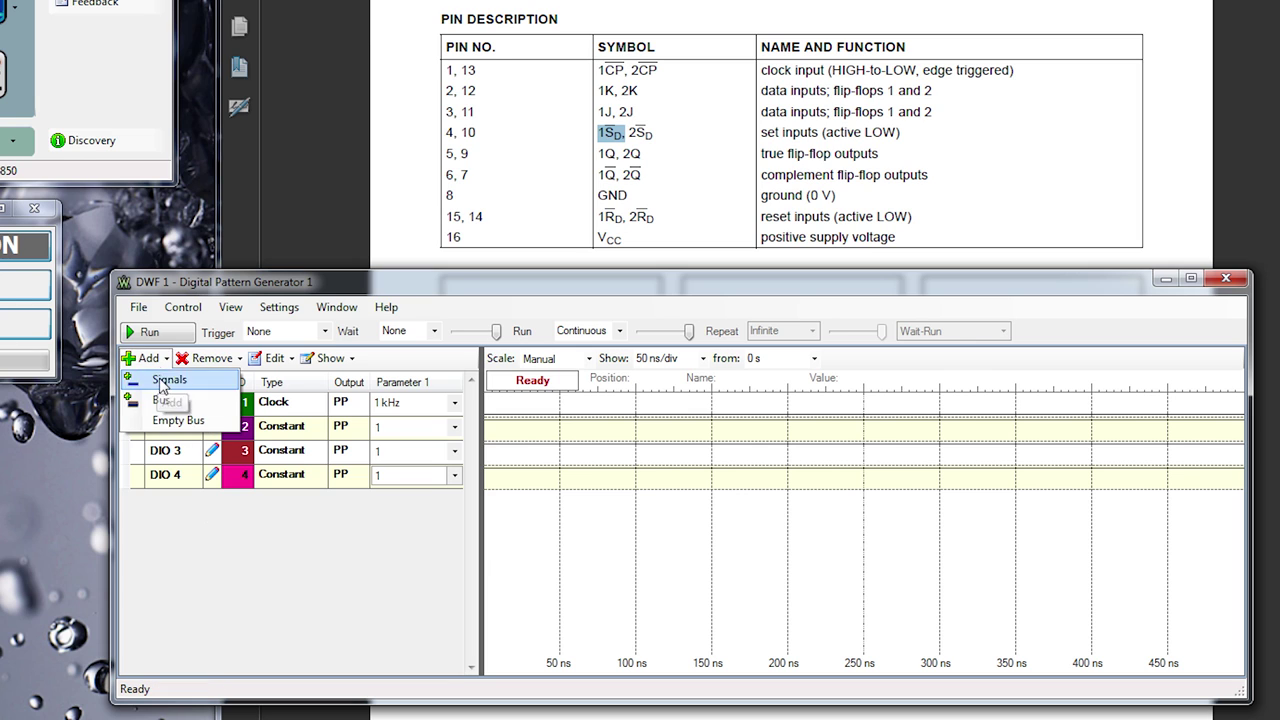
left_click(170, 382)
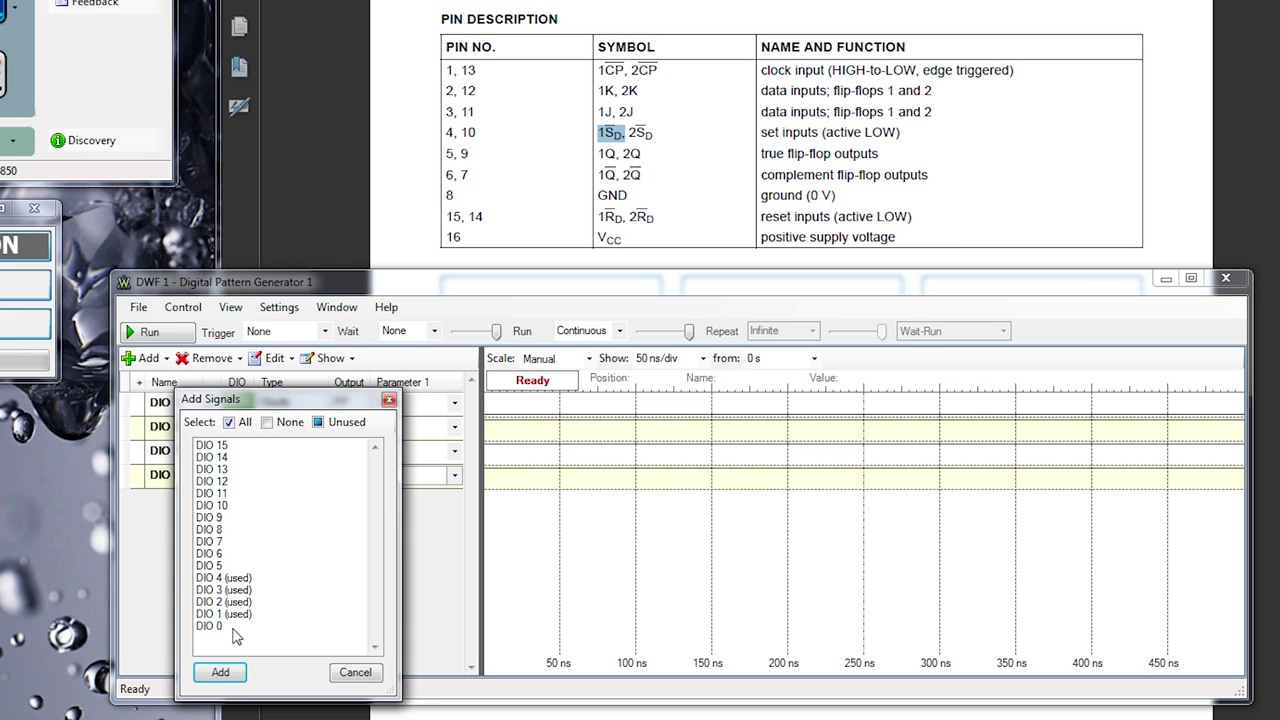
left_click(251, 446)
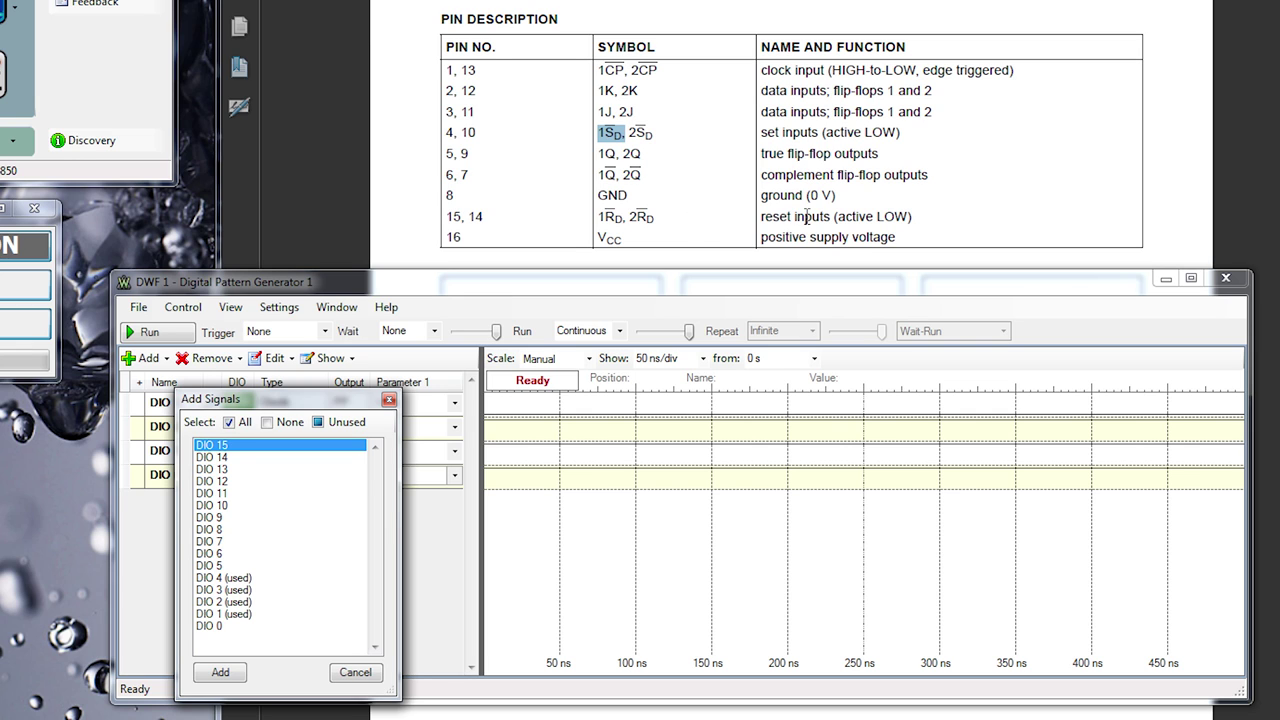
left_click(219, 673)
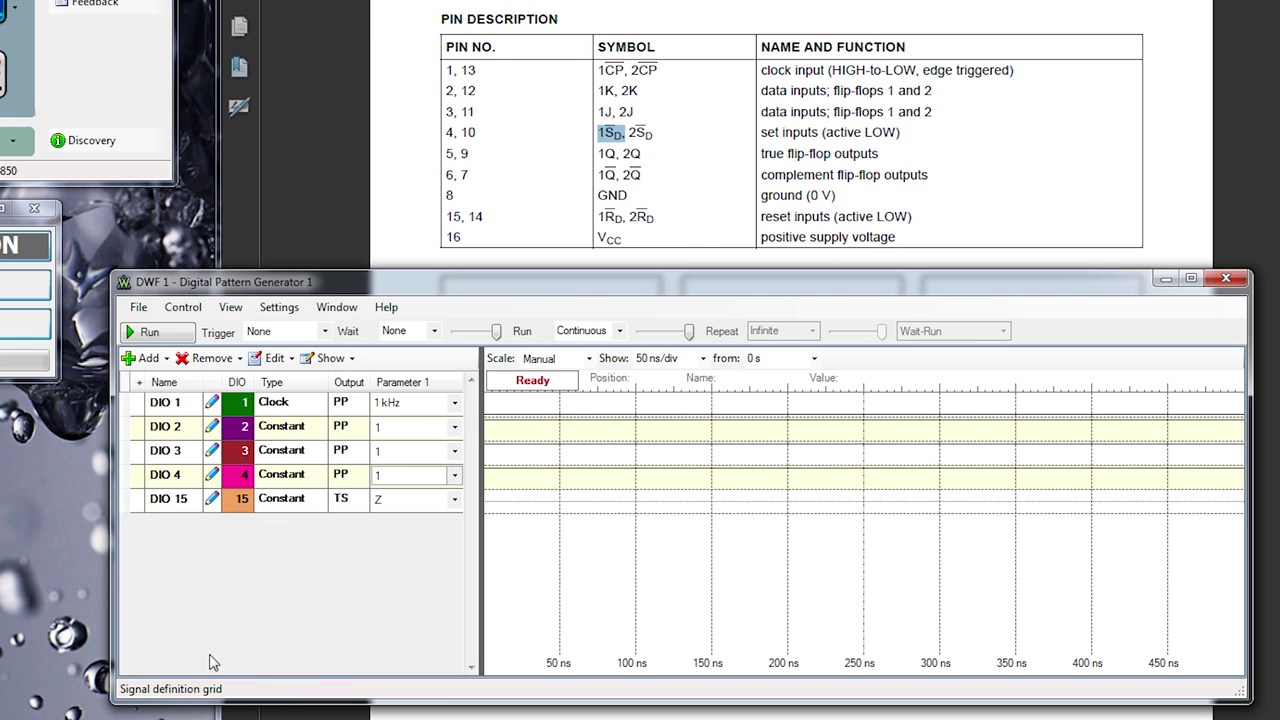
left_click(341, 499)
left_click(343, 499)
left_click(350, 520)
left_click(409, 500)
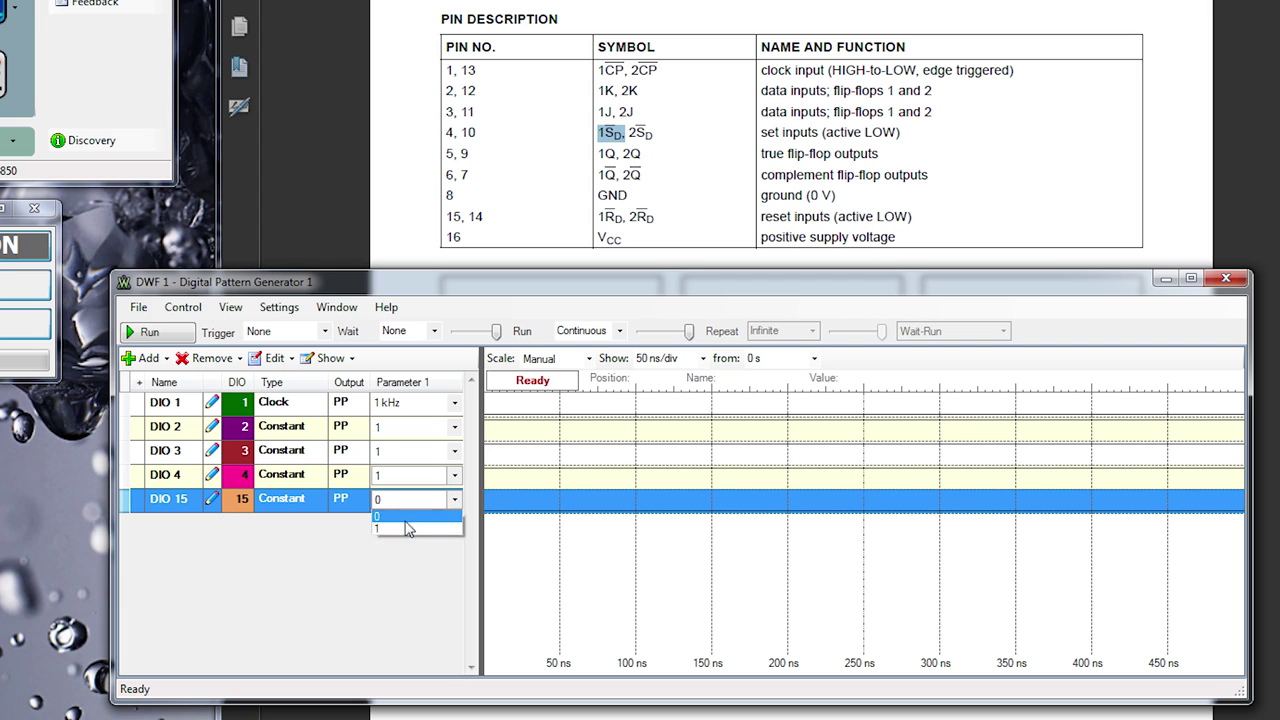
left_click(408, 528)
left_click(355, 608)
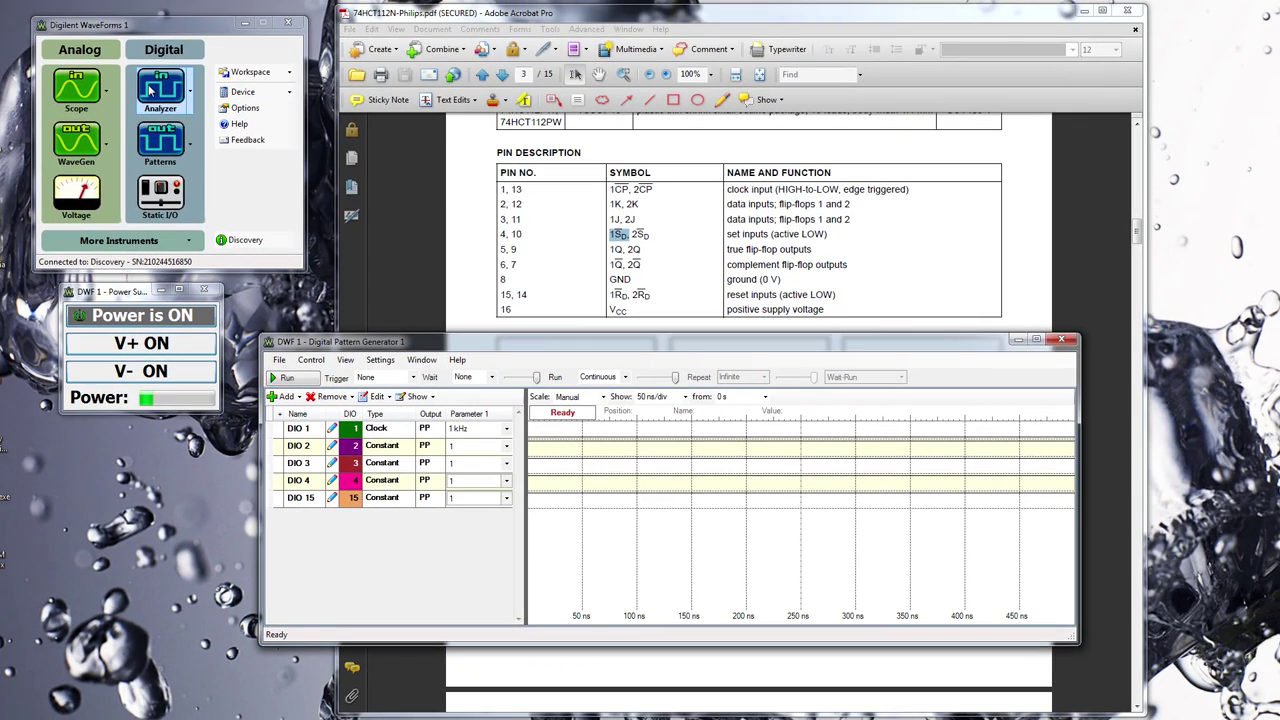
Step: Open the Logic Analyzer beside the pattern generator and add DIO 1 as a channel
left_click(150, 90)
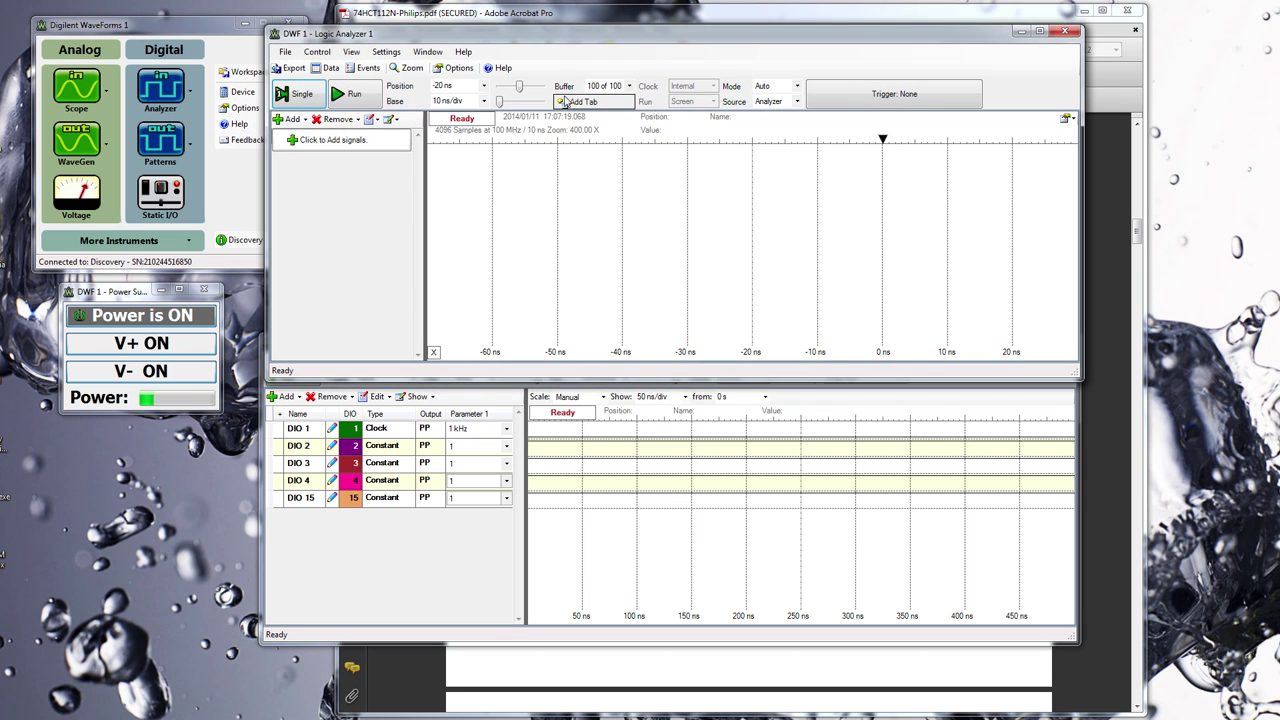
left_click(489, 405)
left_click_drag(525, 352, 531, 417)
left_click_drag(596, 44, 598, 35)
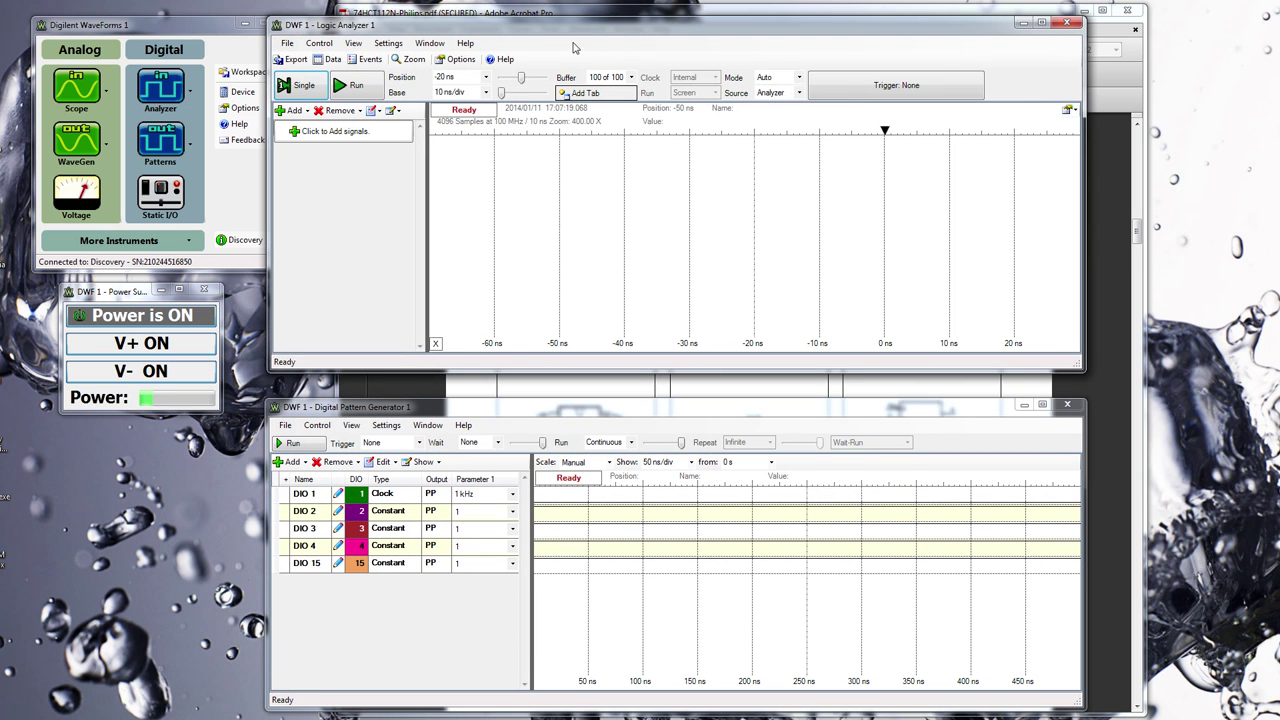
left_click(303, 110)
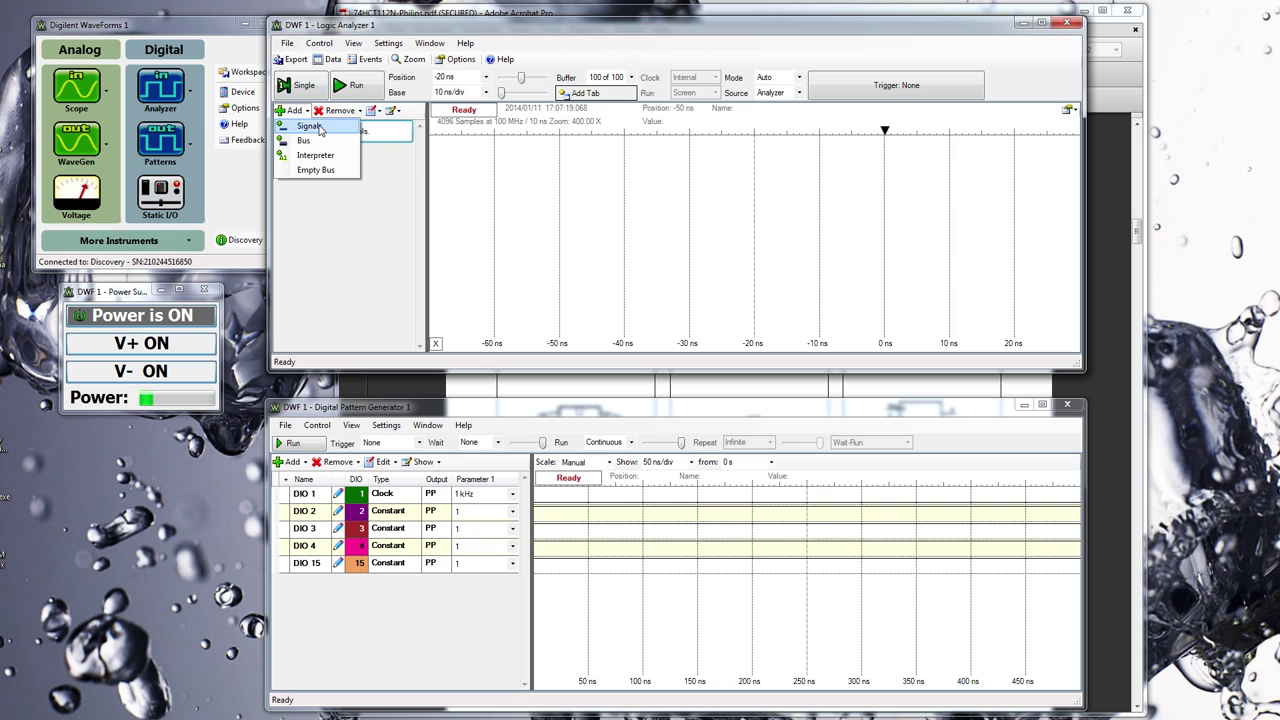
left_click(309, 126)
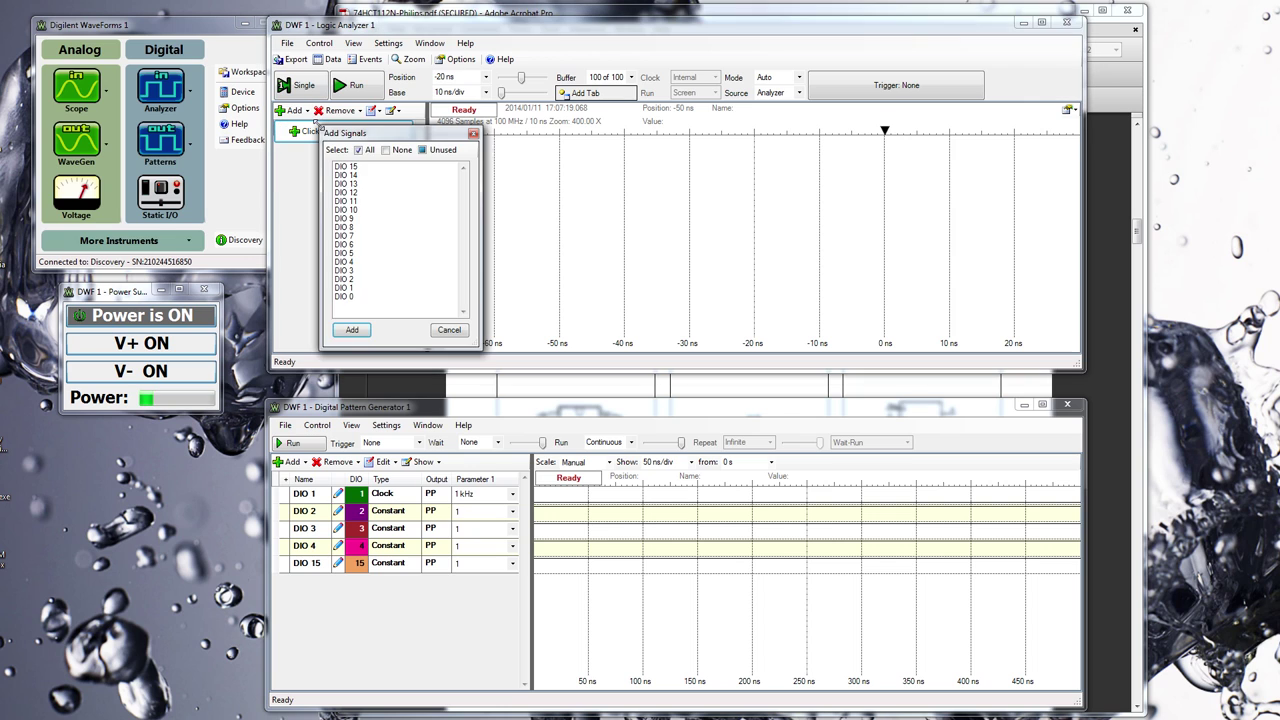
left_click(348, 289)
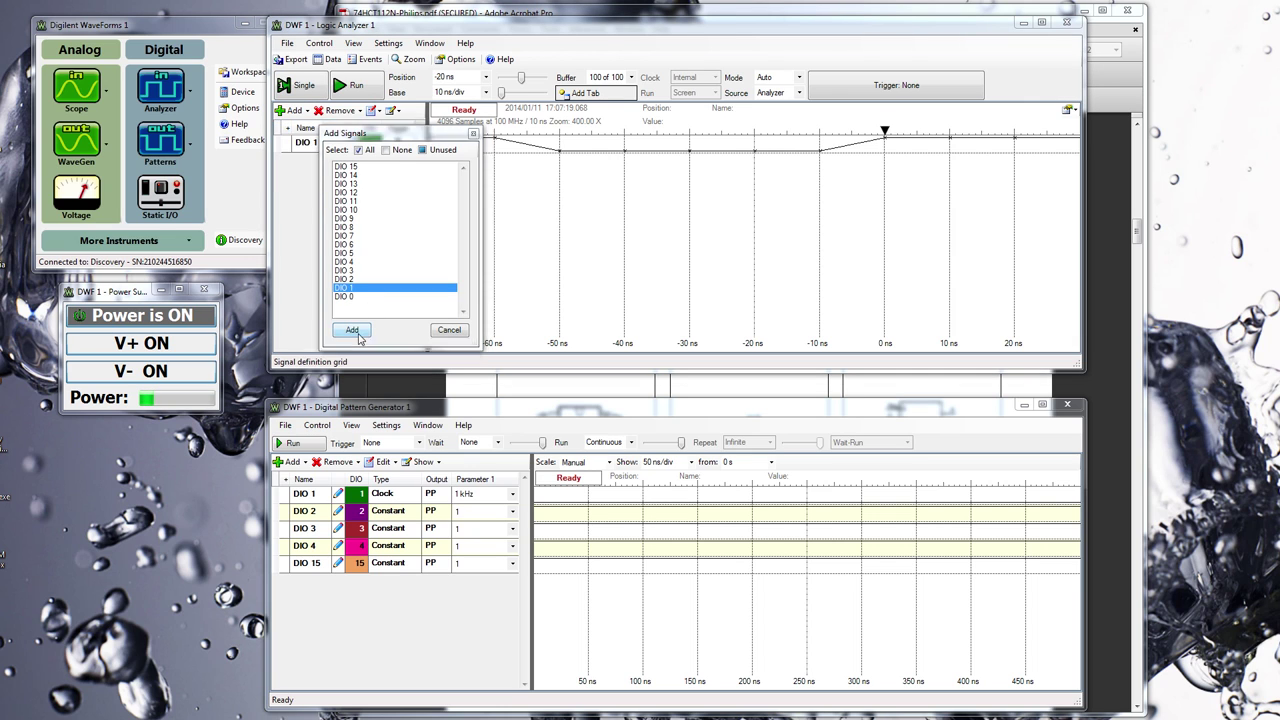
left_click(352, 330)
left_click_drag(618, 36, 615, 305)
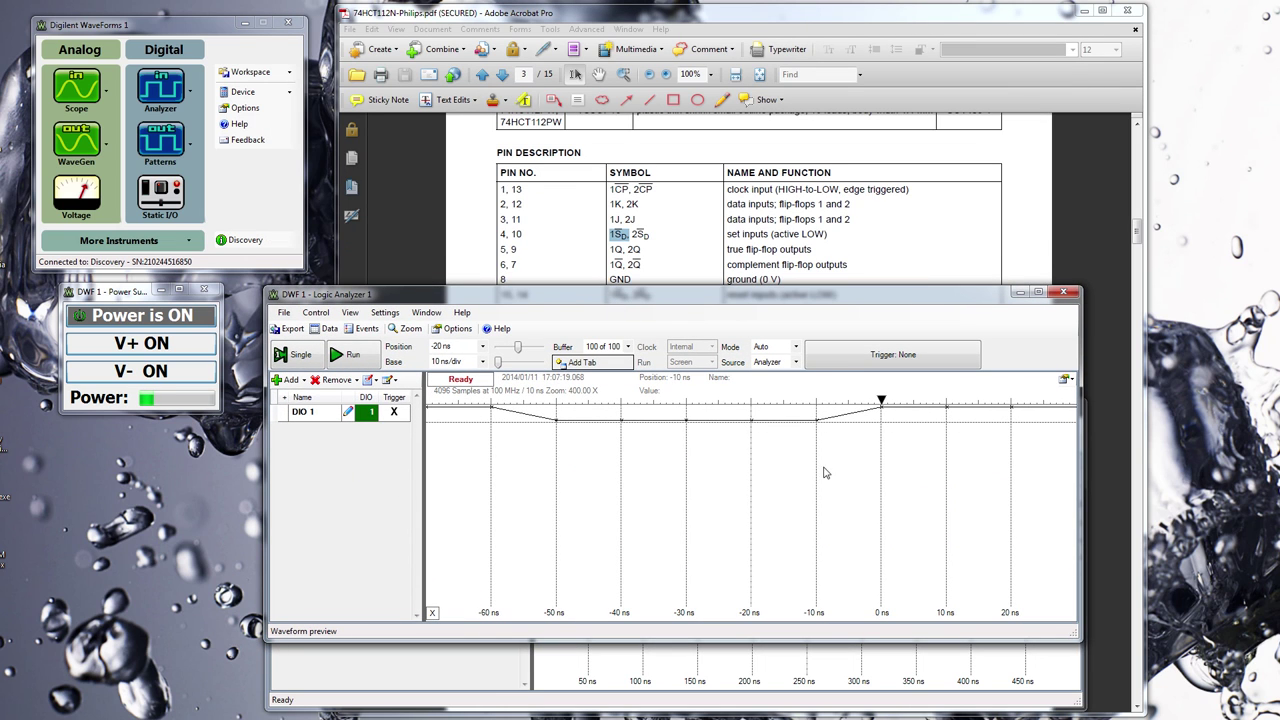
Step: Set the Logic Analyzer time base to 10 ms/div
left_click(482, 362)
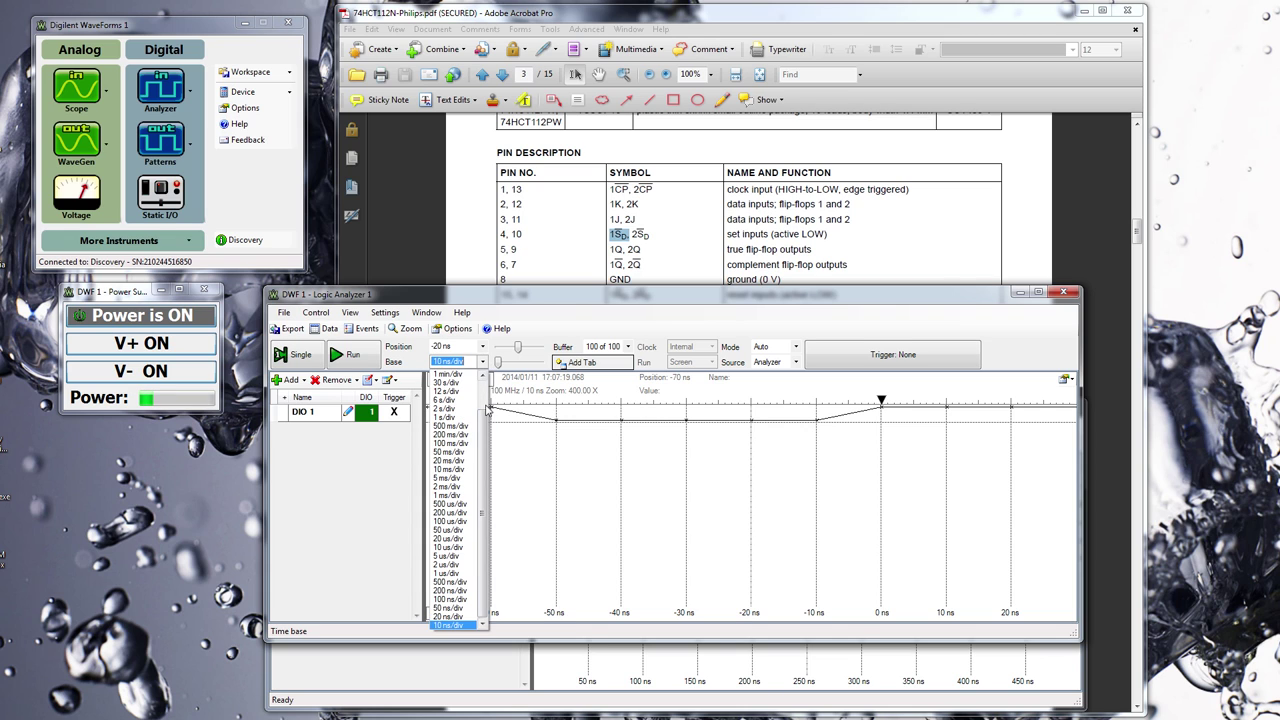
left_click(449, 469)
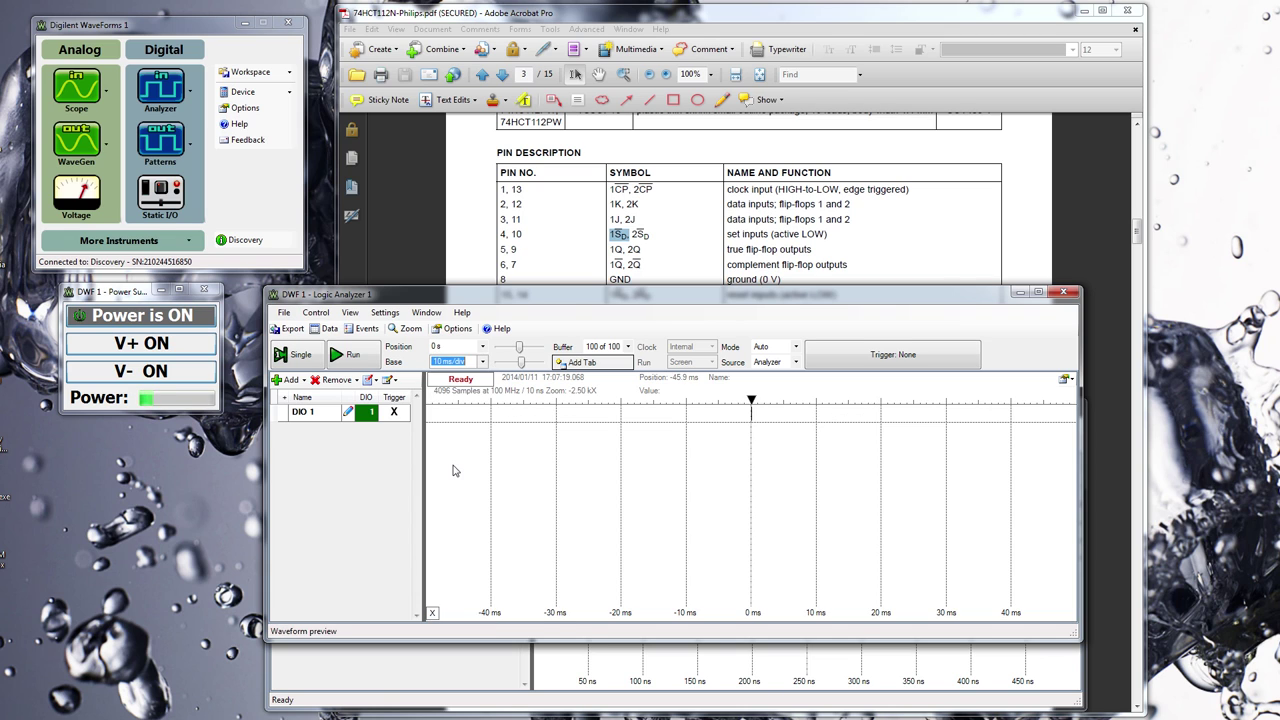
mouse_move(548, 305)
left_mouse_down()
mouse_move(563, 293)
mouse_move(553, 309)
left_mouse_up()
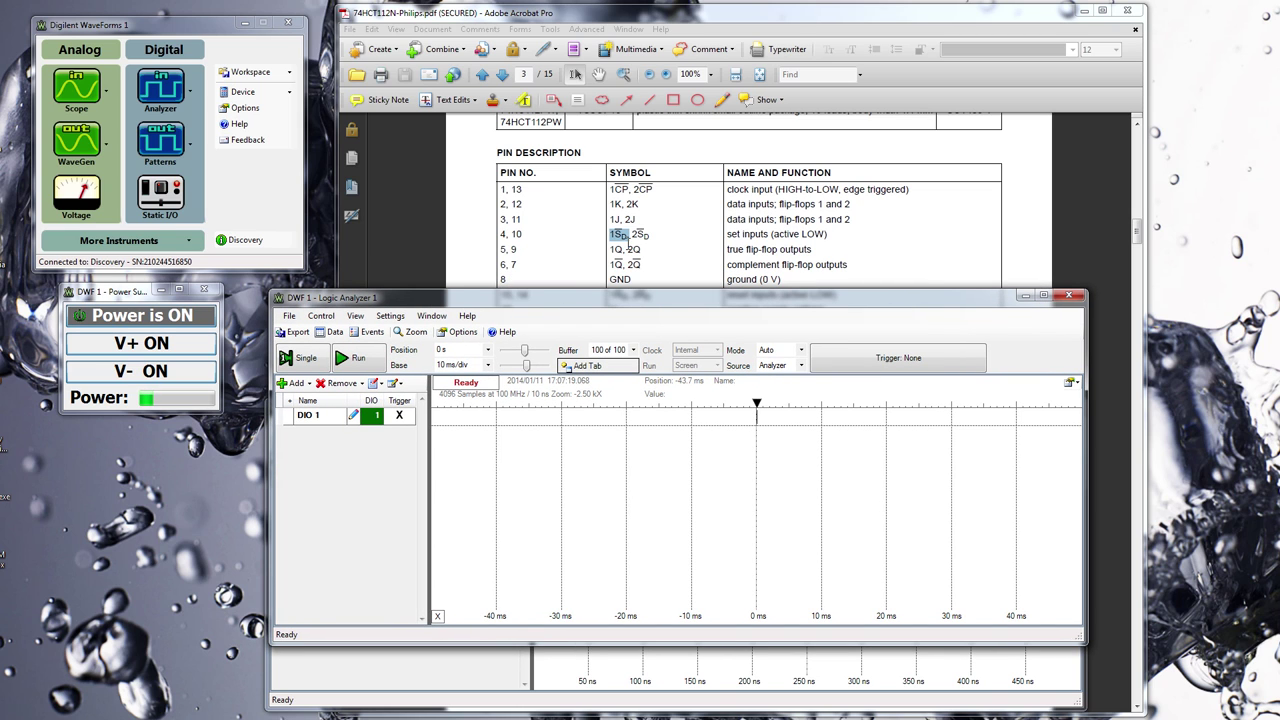
Step: Add DIO 5 and DIO 6 to the analyzer and start the pattern generator
left_click(294, 383)
left_click(311, 399)
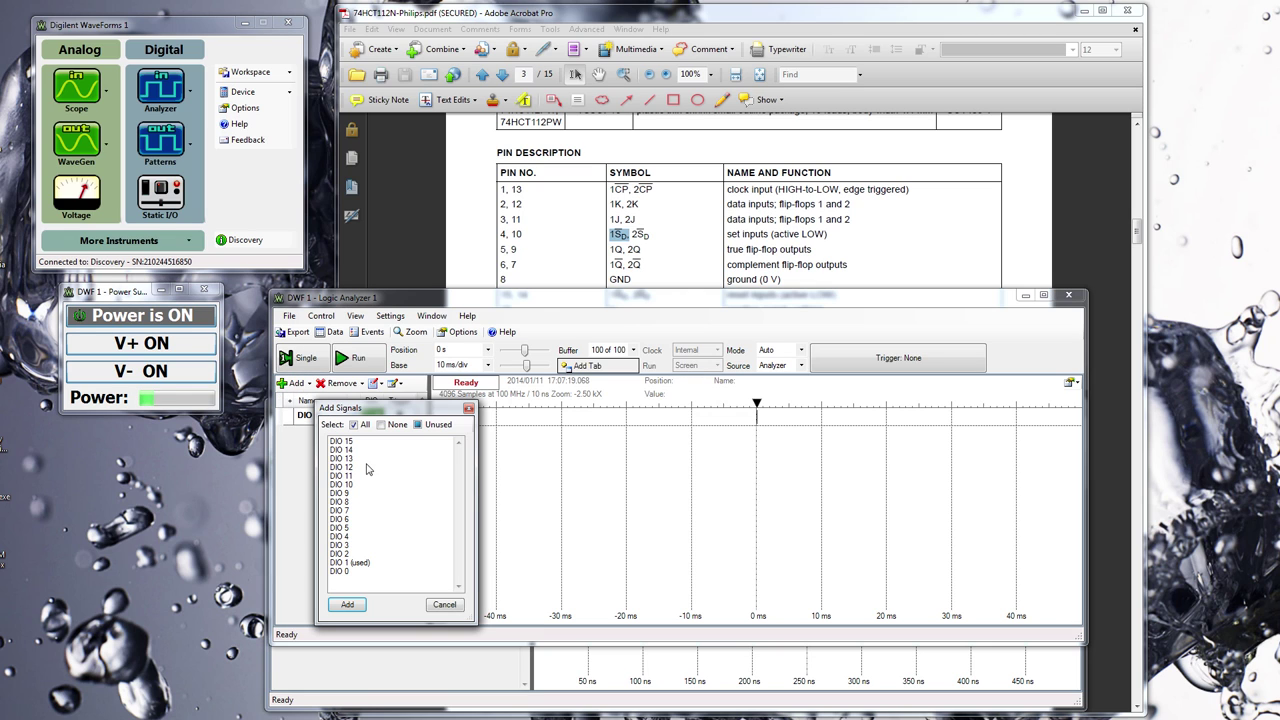
left_click(344, 528)
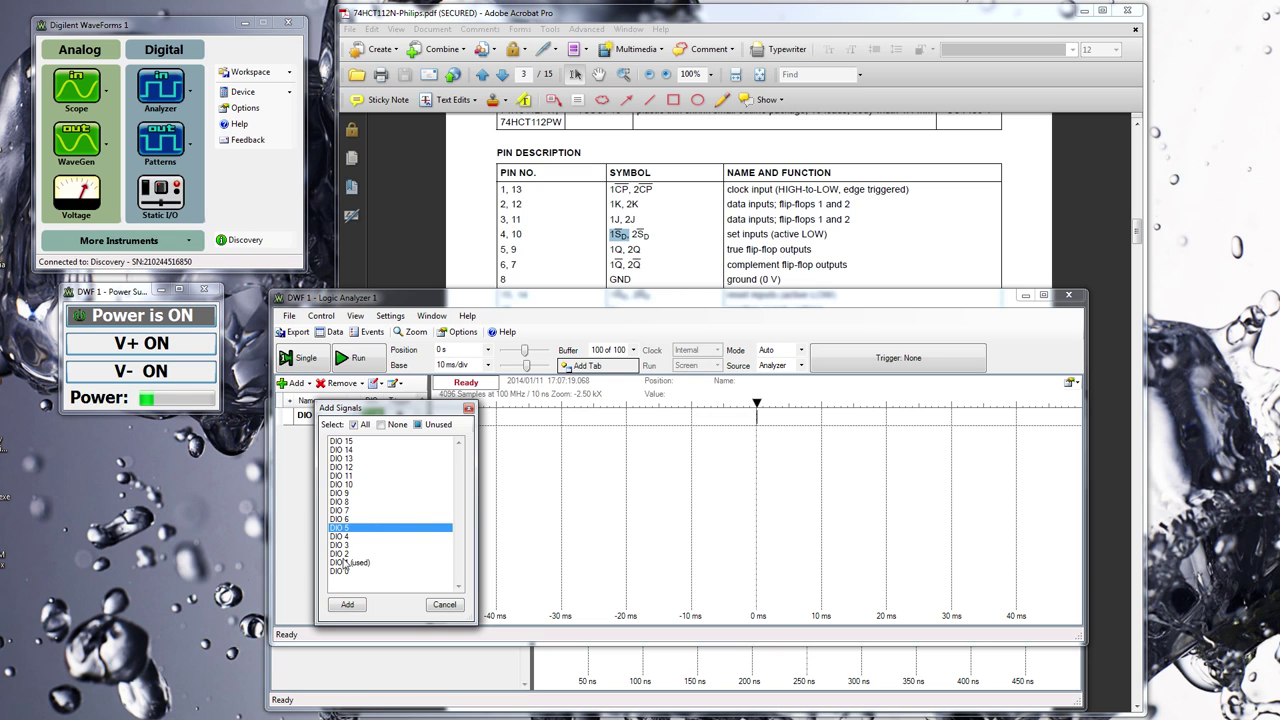
left_click(345, 606)
left_click(306, 385)
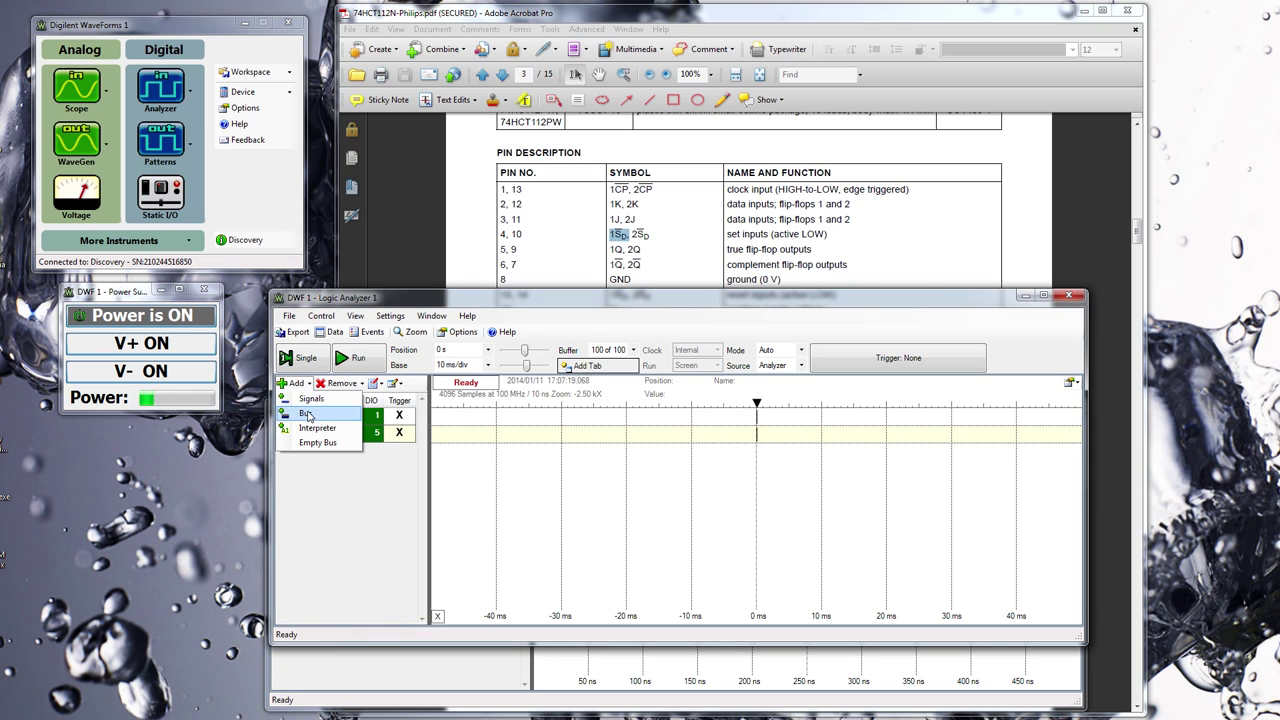
left_click(311, 400)
left_click(348, 520)
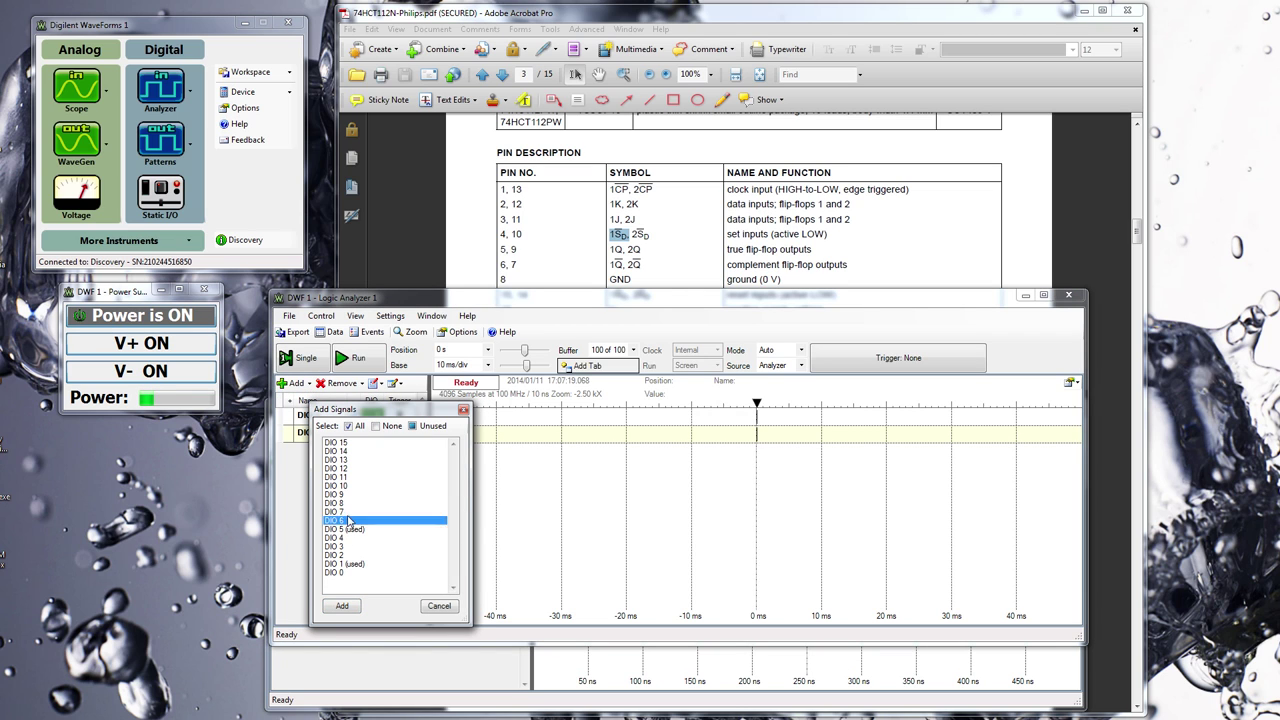
key("shift+Up")
left_click(348, 520)
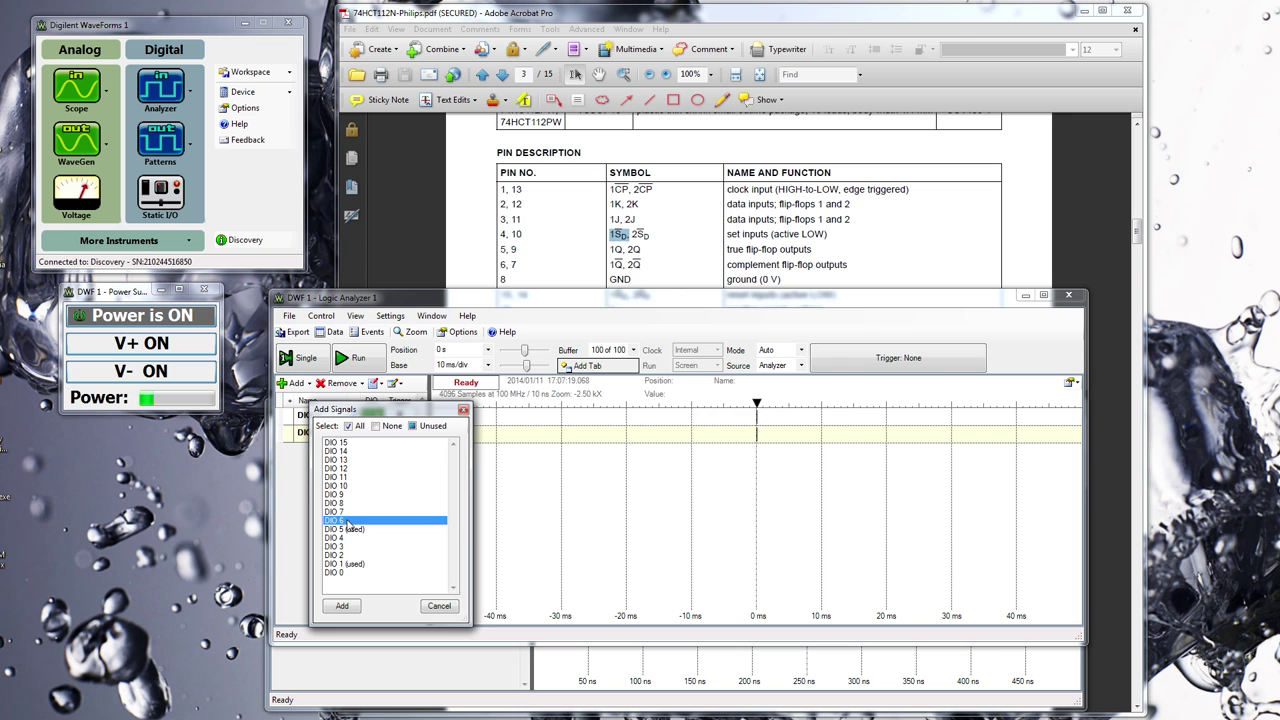
left_click(342, 606)
left_click_drag(600, 310, 597, 48)
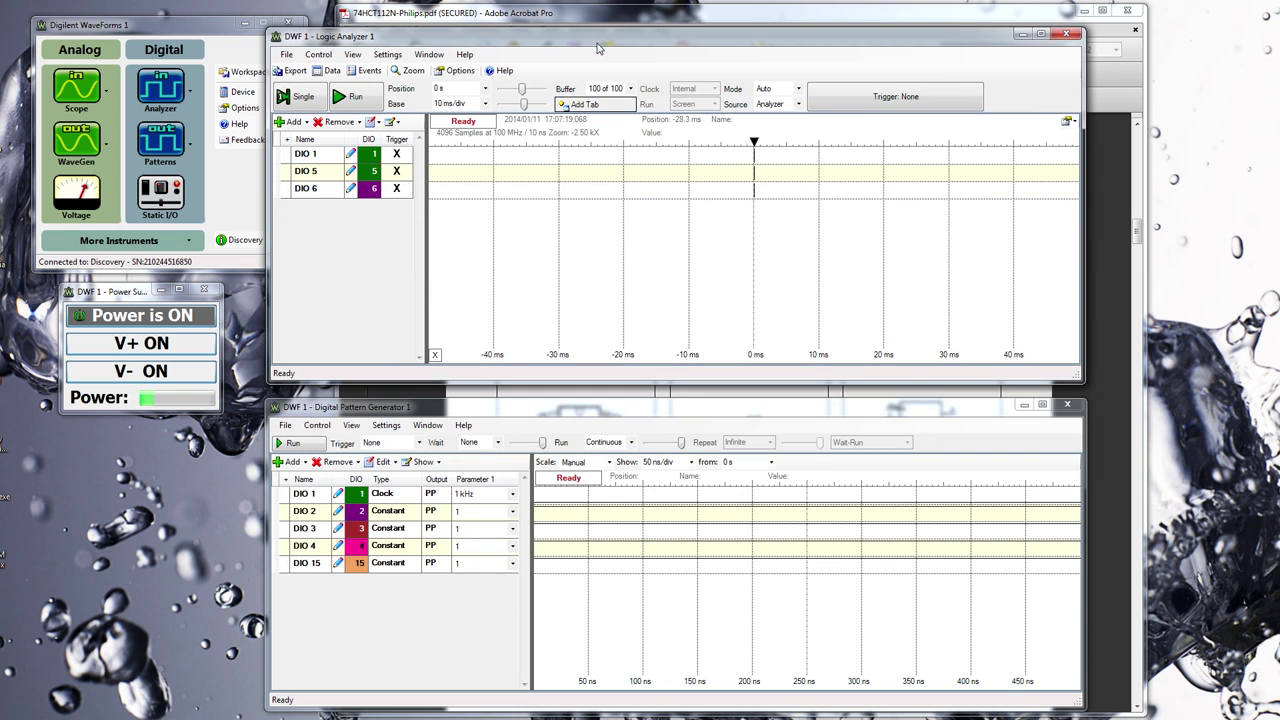
left_click(288, 442)
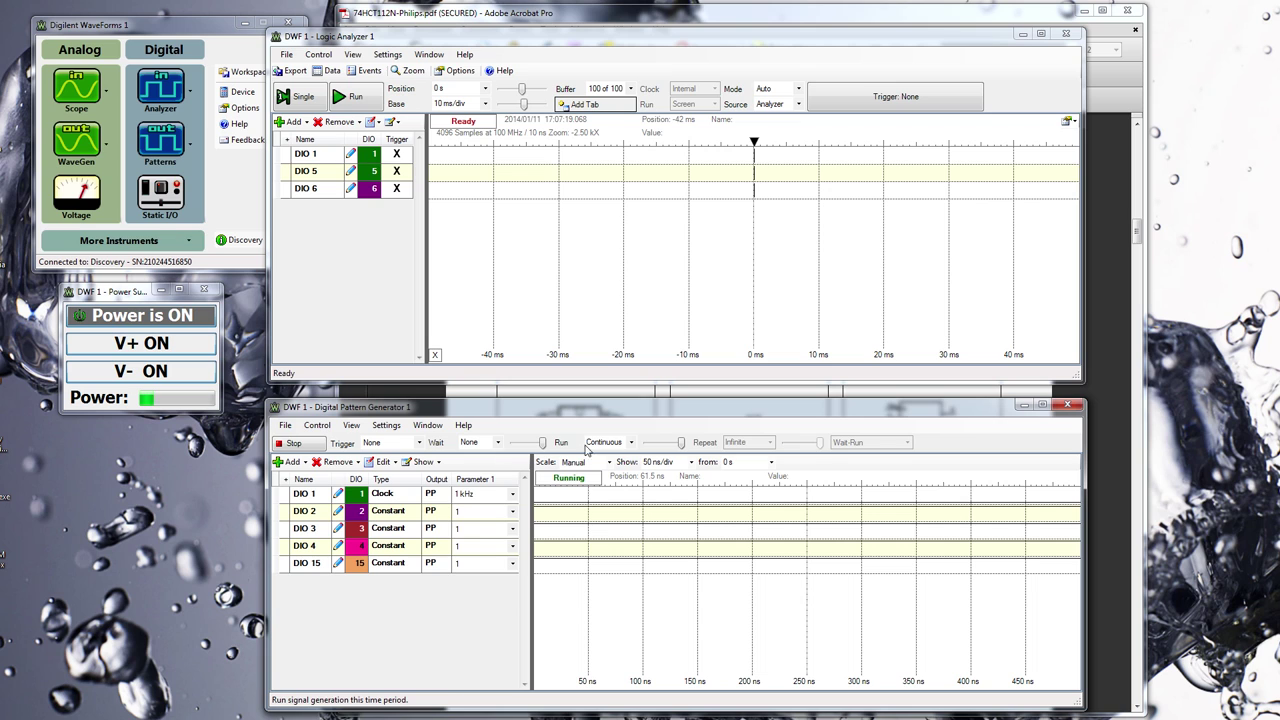
Step: Set the pattern preview to 10 ms/div, then 1 ms/div to show the 1 kHz clock
left_click(690, 463)
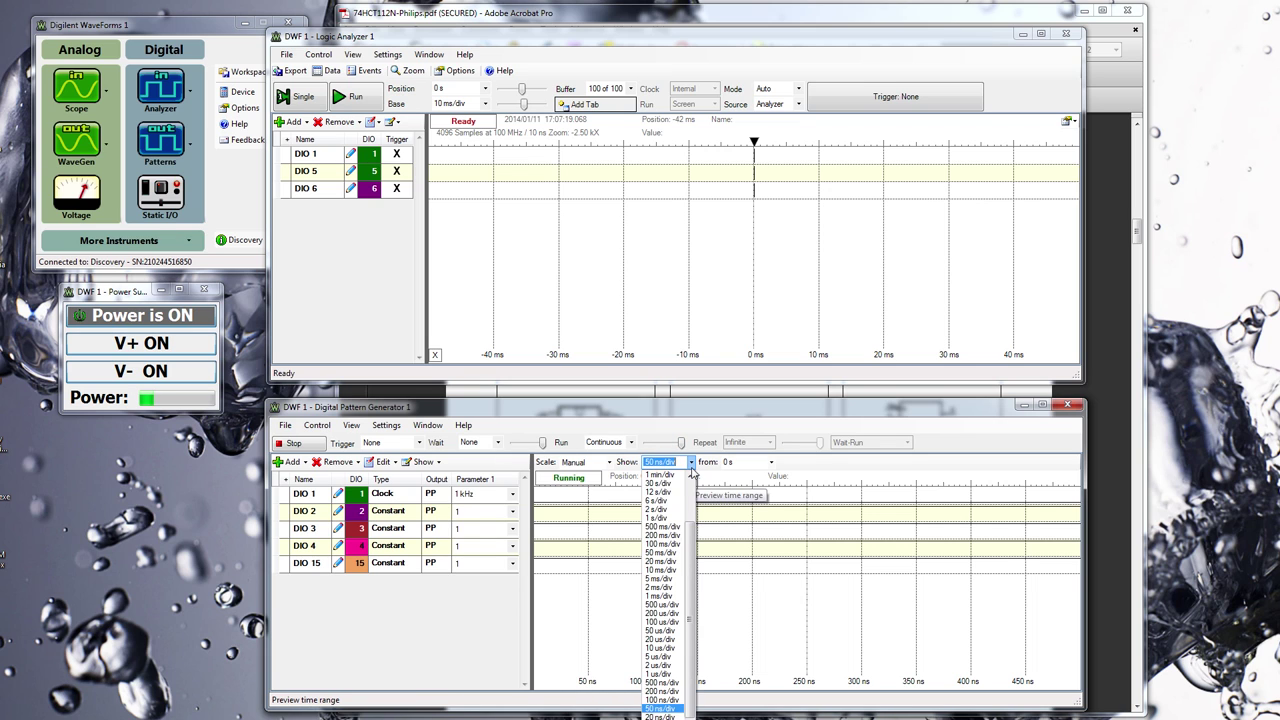
left_click(666, 570)
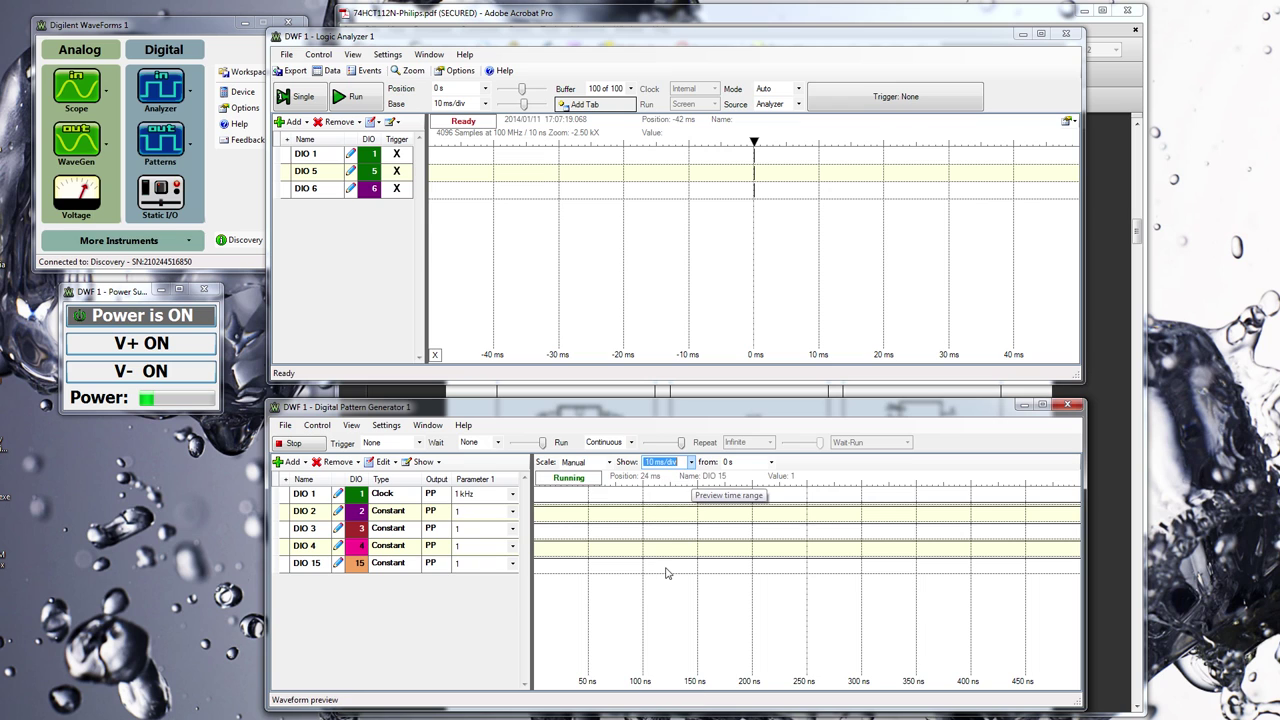
left_click(691, 463)
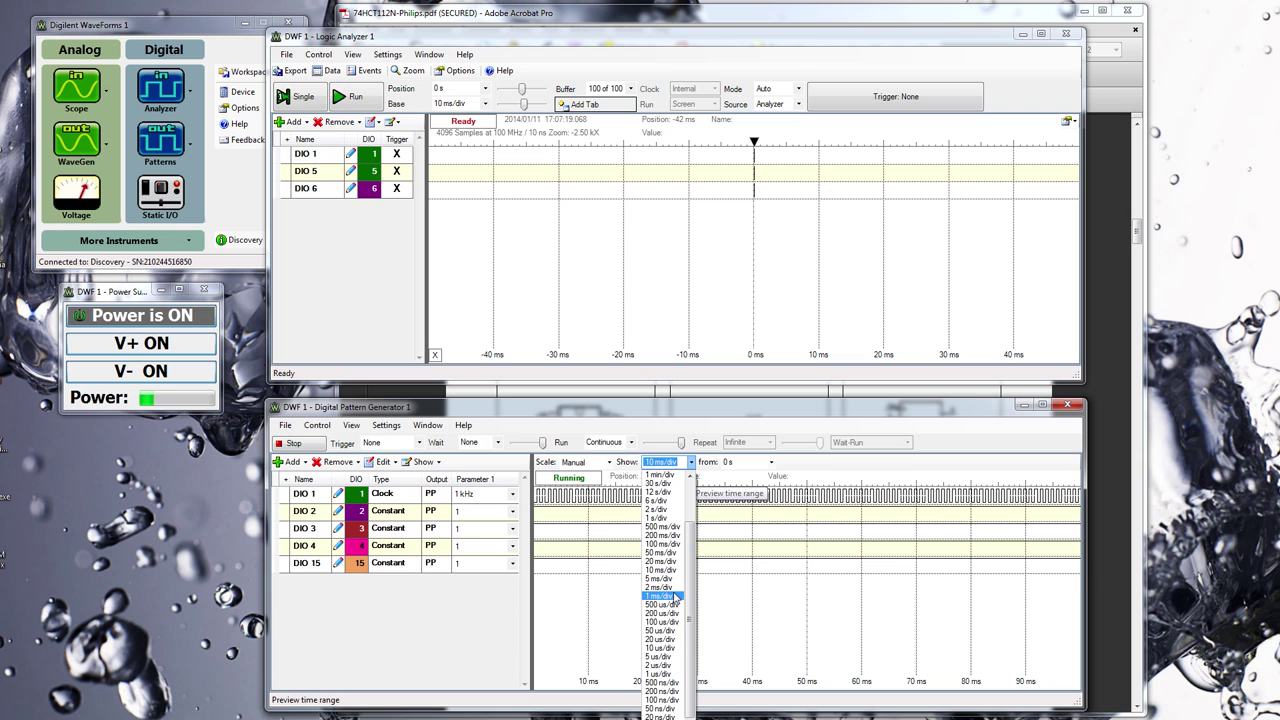
left_click(674, 597)
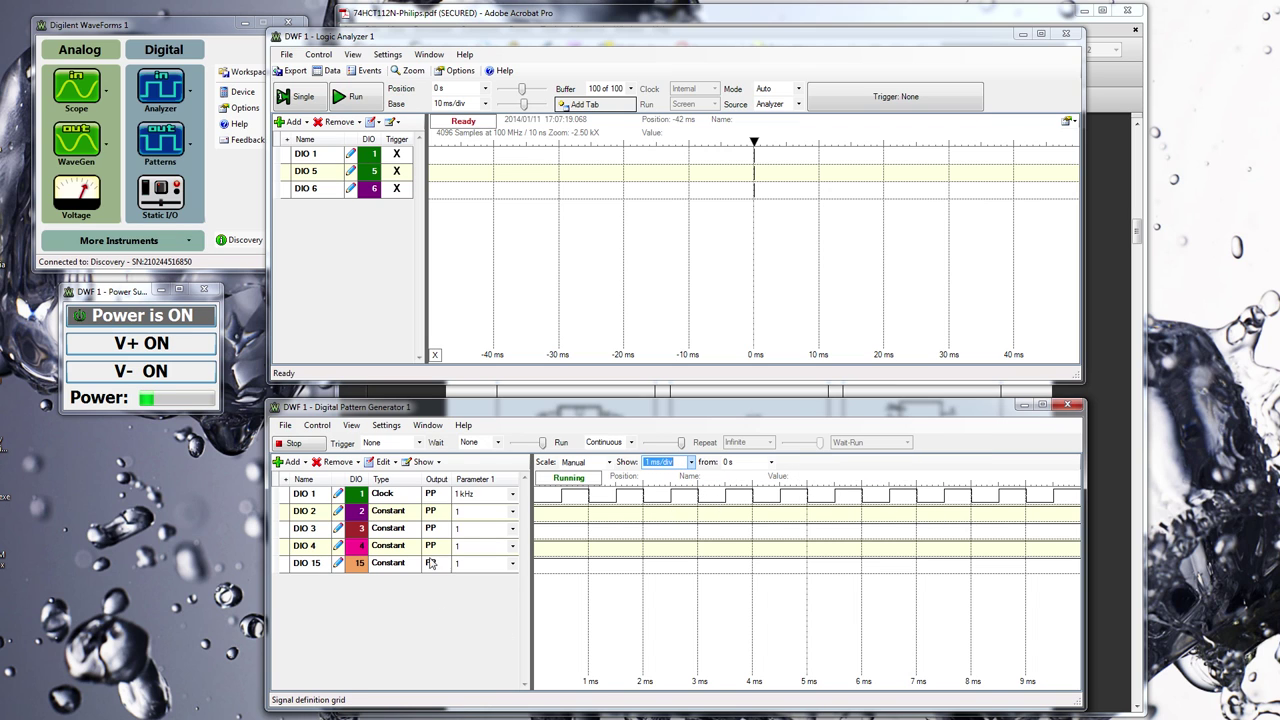
left_click(380, 349)
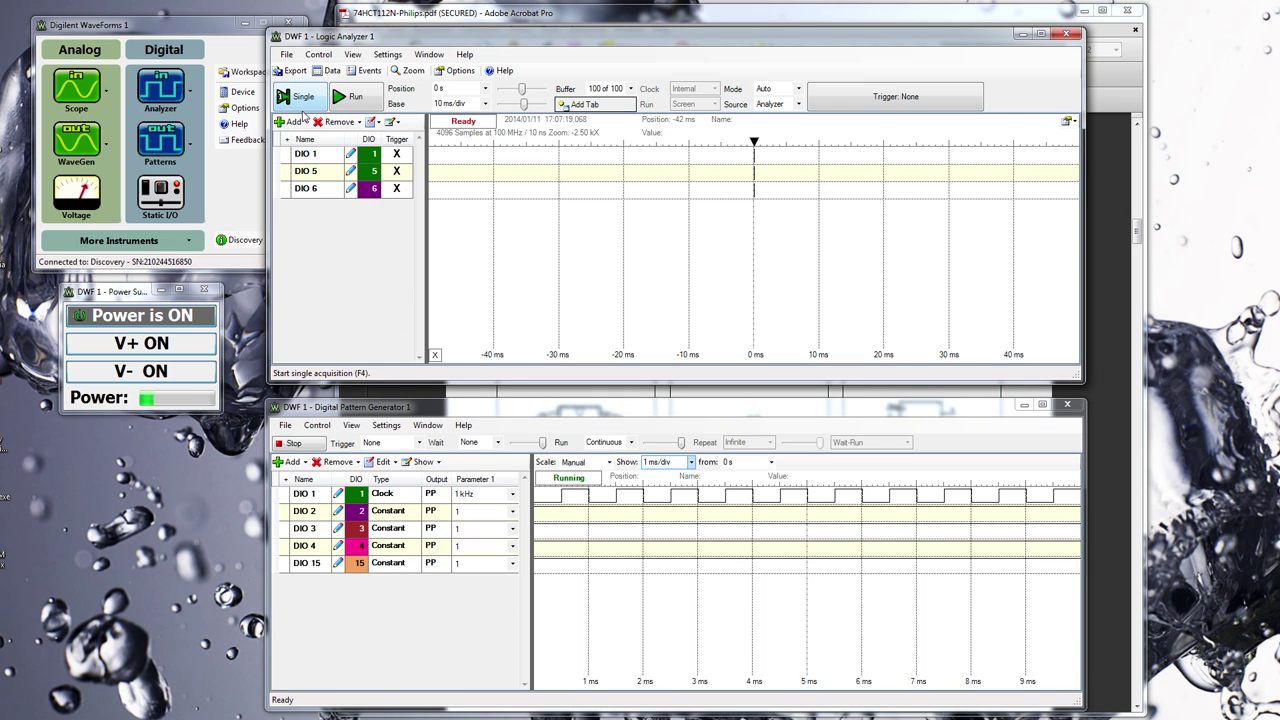
Step: Set the analyzer time base to 1 ms/div and capture a single acquisition
left_click(306, 98)
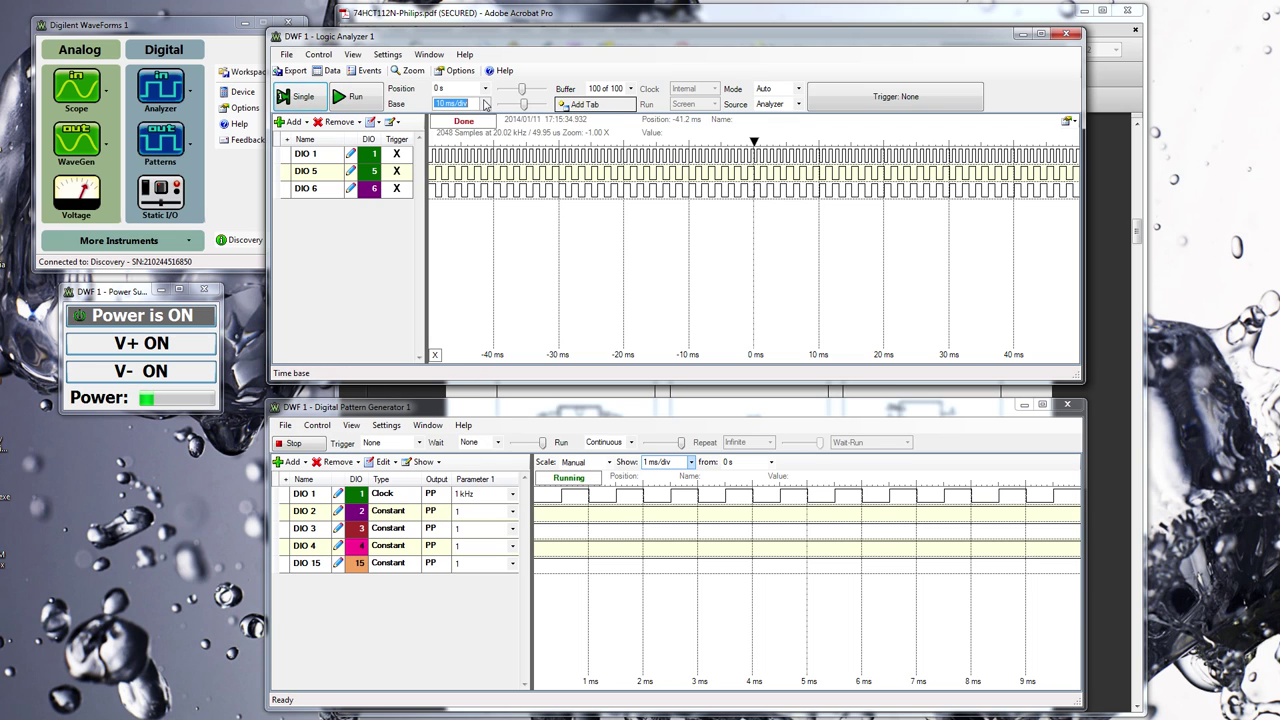
left_click(486, 104)
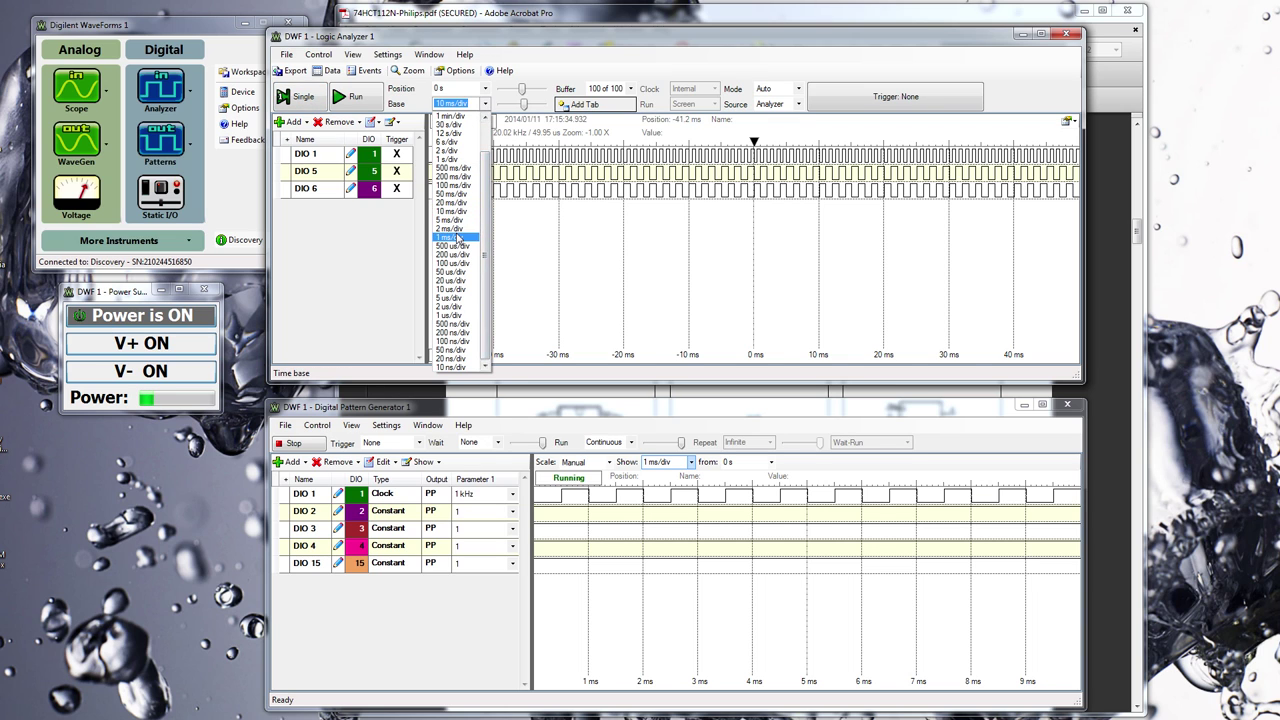
left_click(461, 236)
left_click(303, 96)
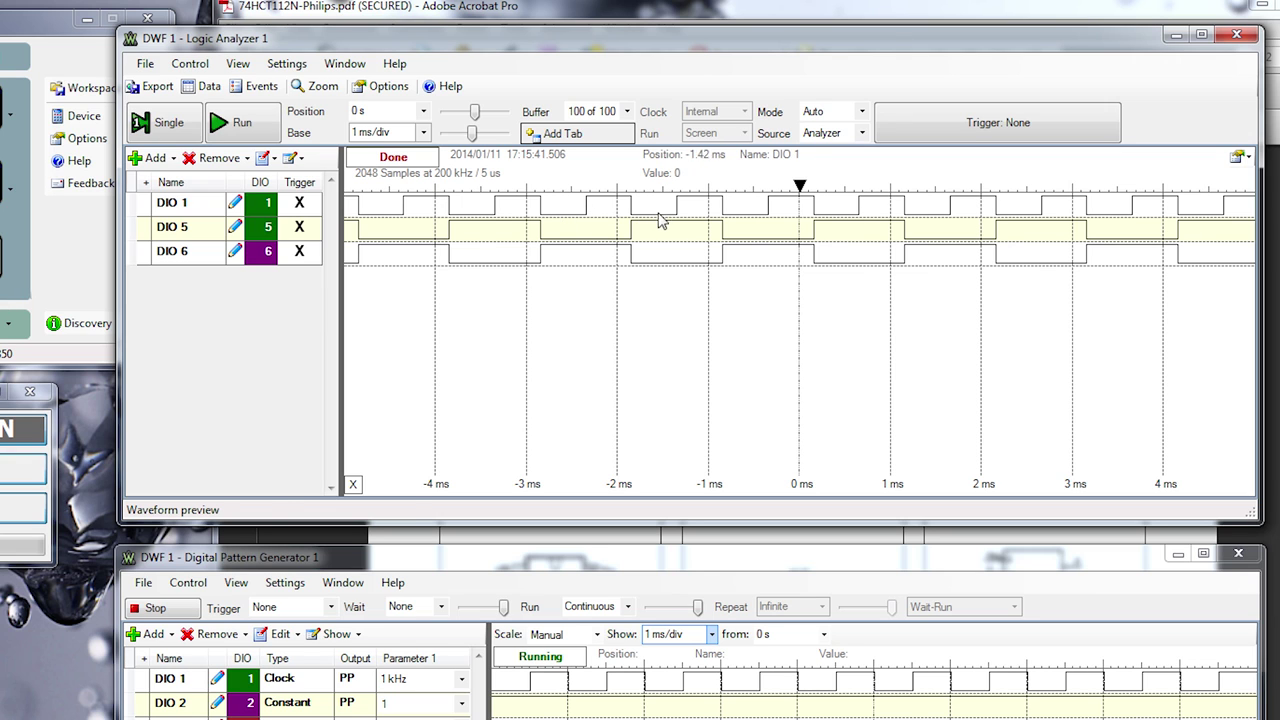
Step: Change the analyzer time base to 200 us/div and capture a single acquisition
left_click(424, 132)
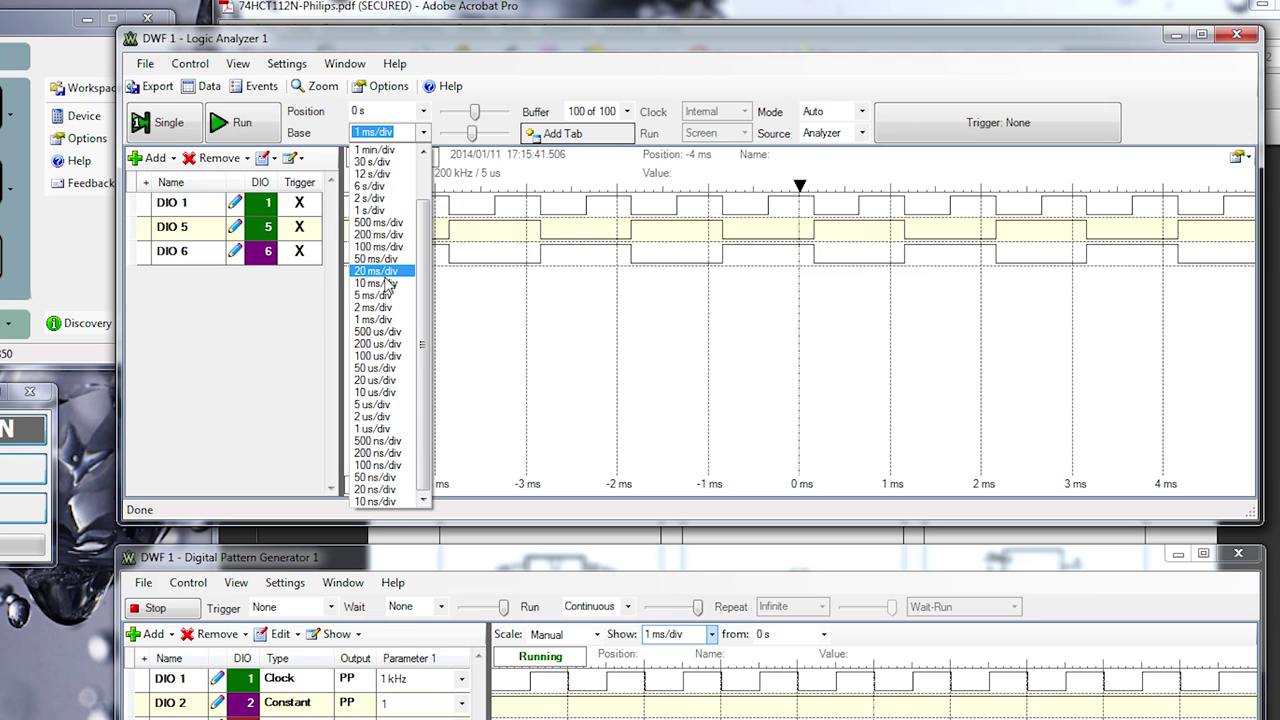
left_click(385, 344)
left_click(172, 124)
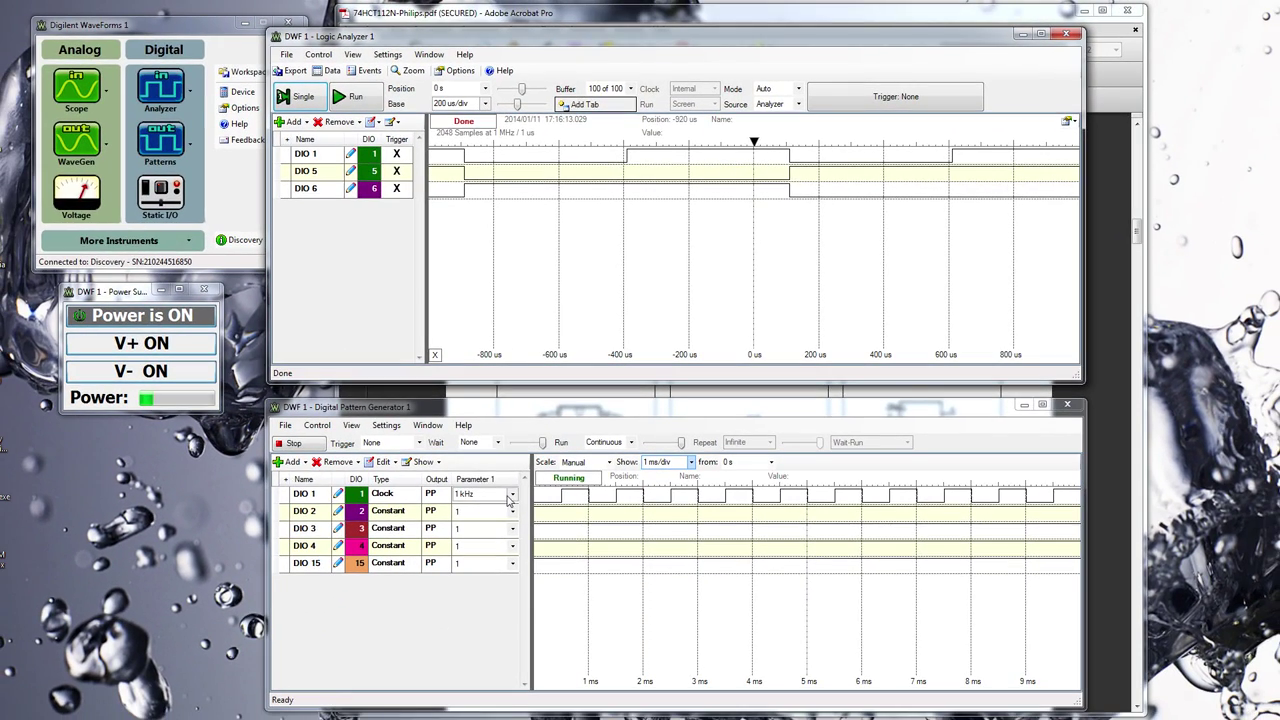
Step: Set the DIO 1 clock to 5 Hz and open the Static I/O instrument
left_click(505, 494)
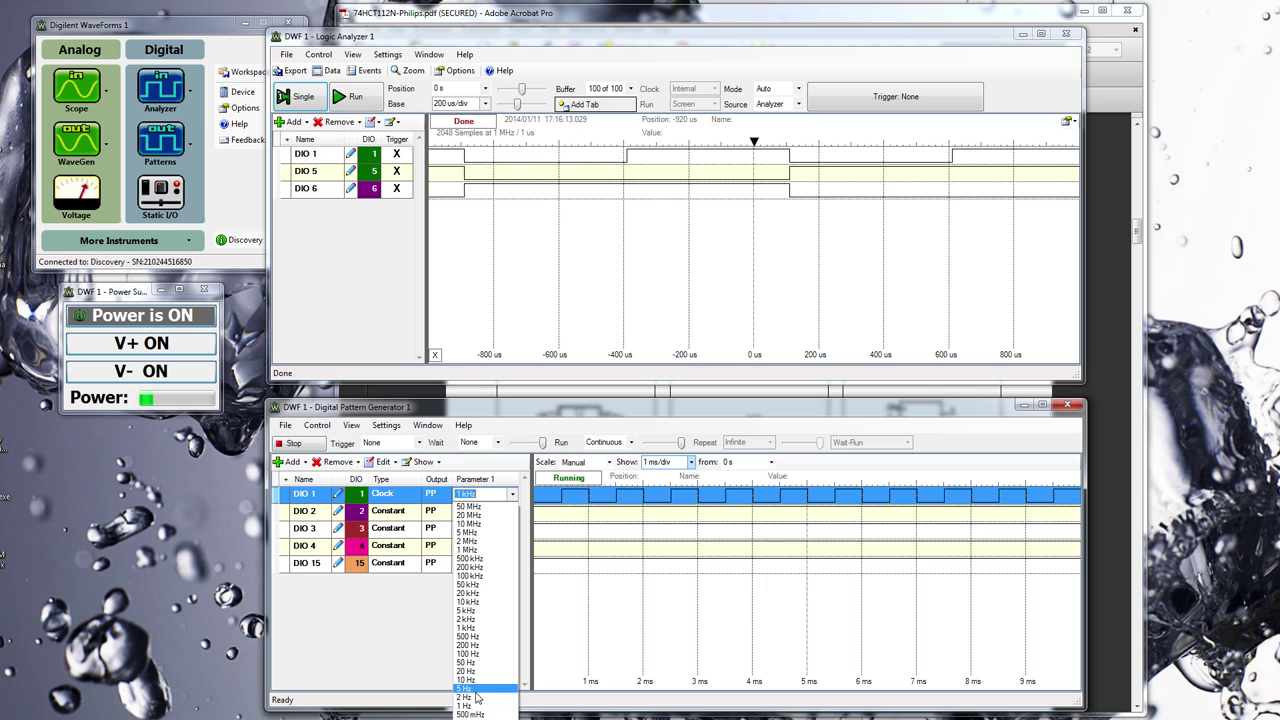
left_click(470, 689)
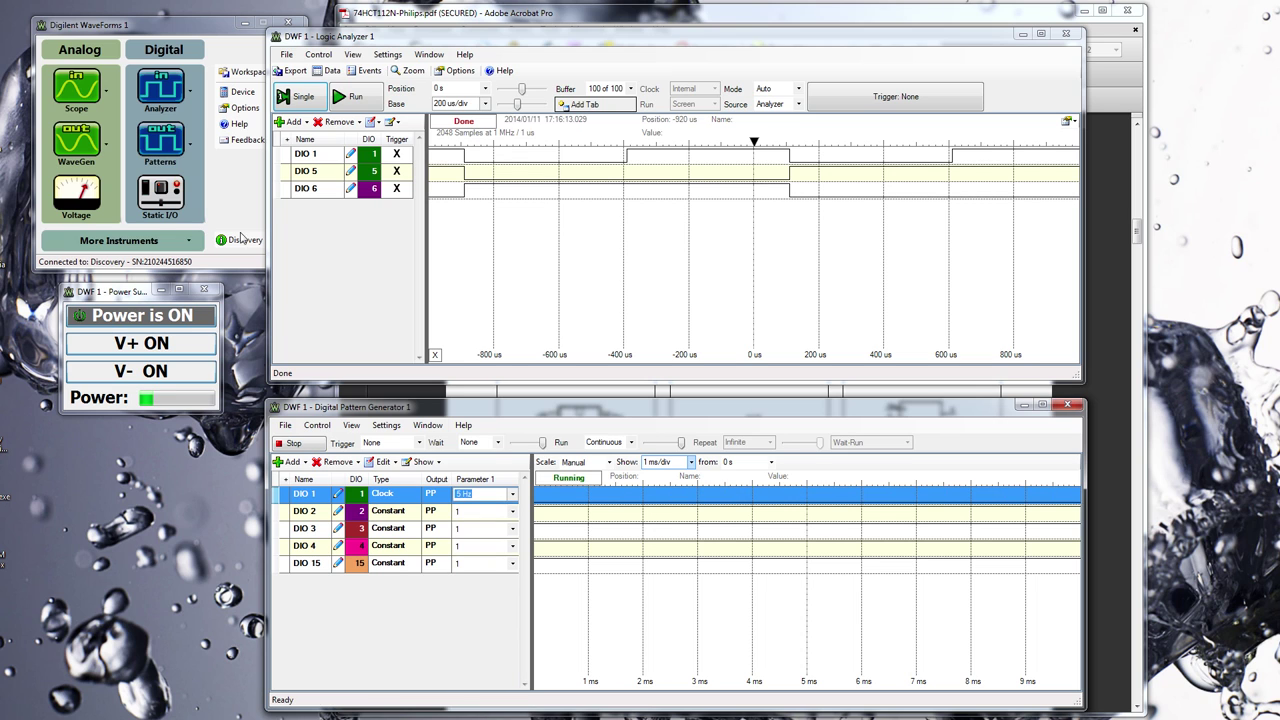
left_click(170, 198)
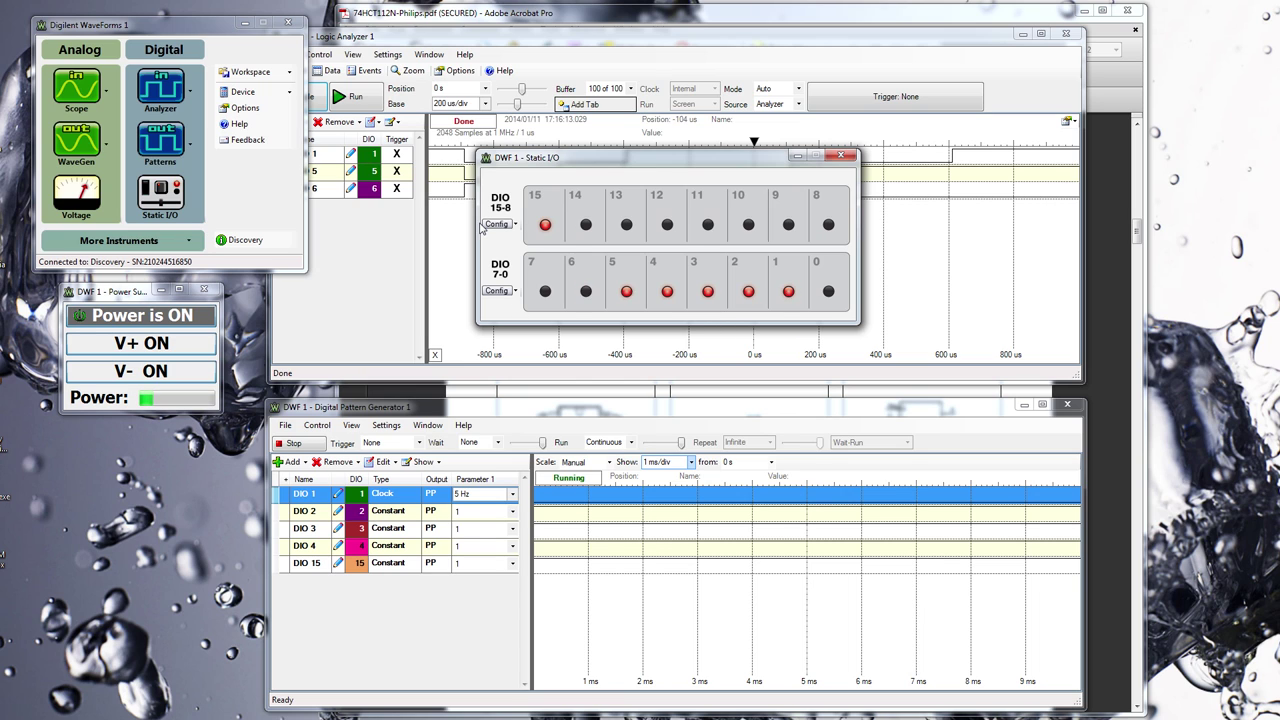
Step: Show DIO 7-0 as Seven-Segment Display, then Slider, then back to Bit I/O
left_click(499, 291)
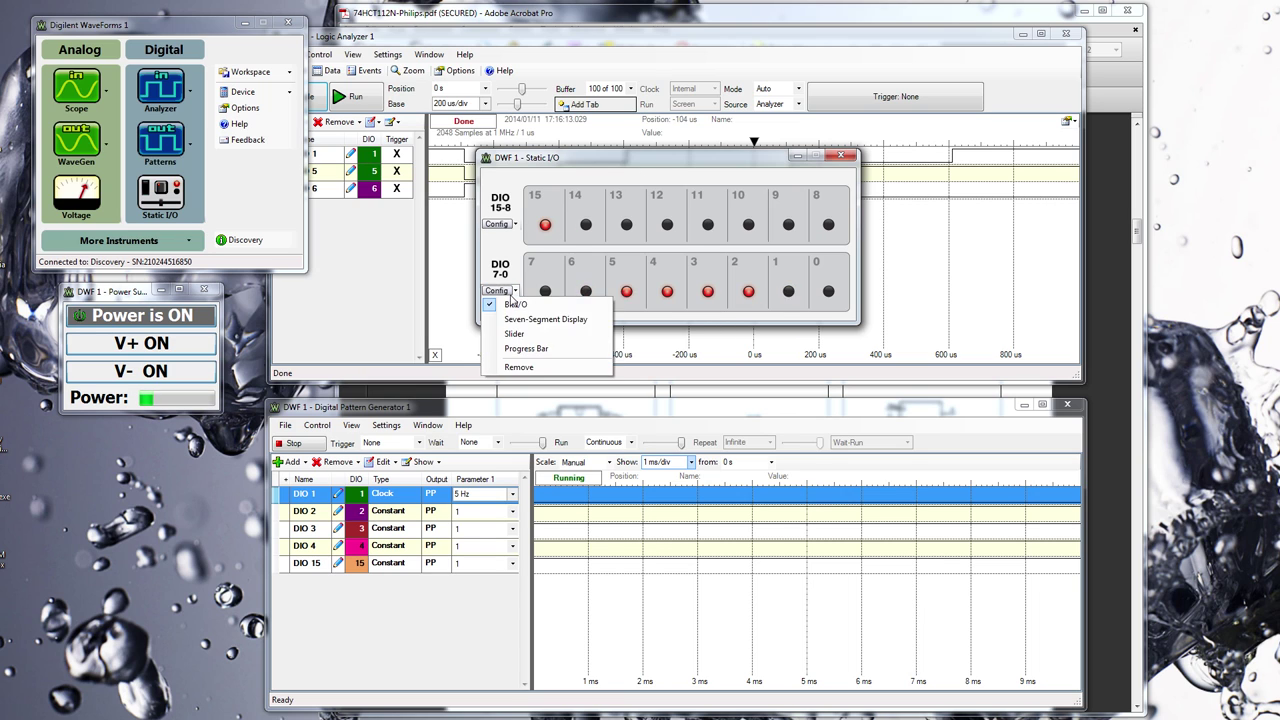
left_click(540, 319)
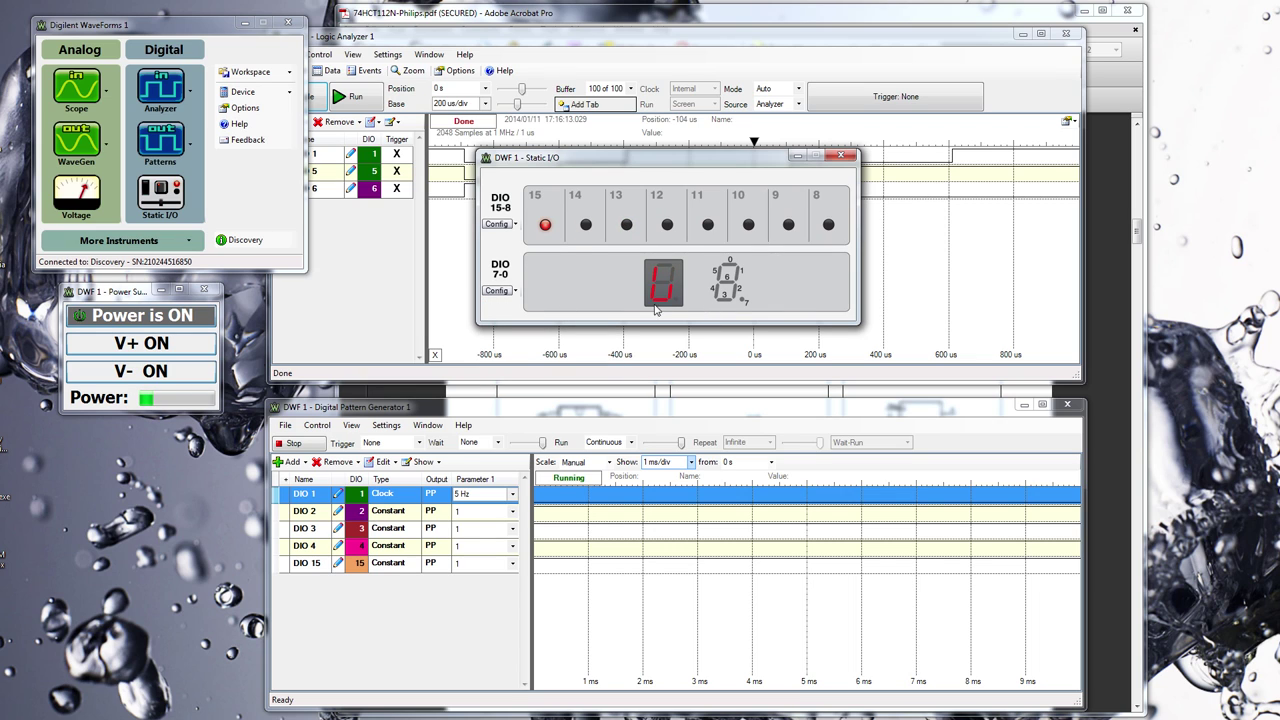
left_click(503, 291)
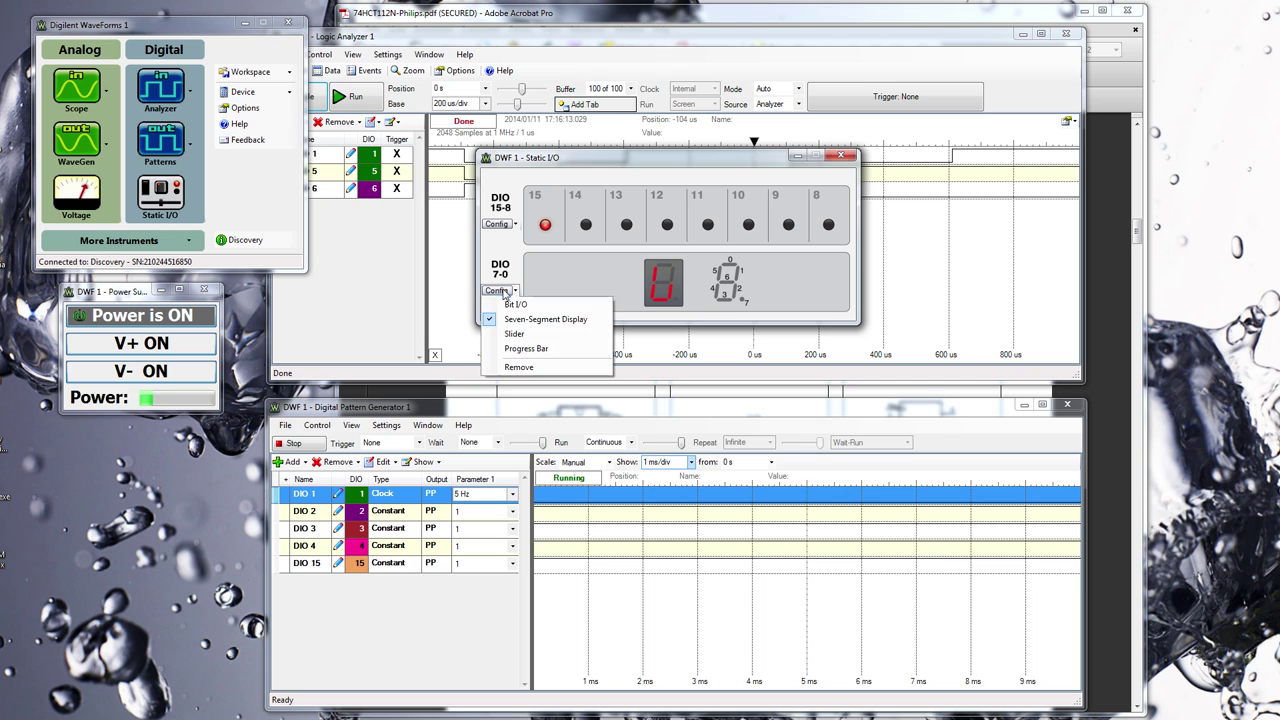
left_click(517, 333)
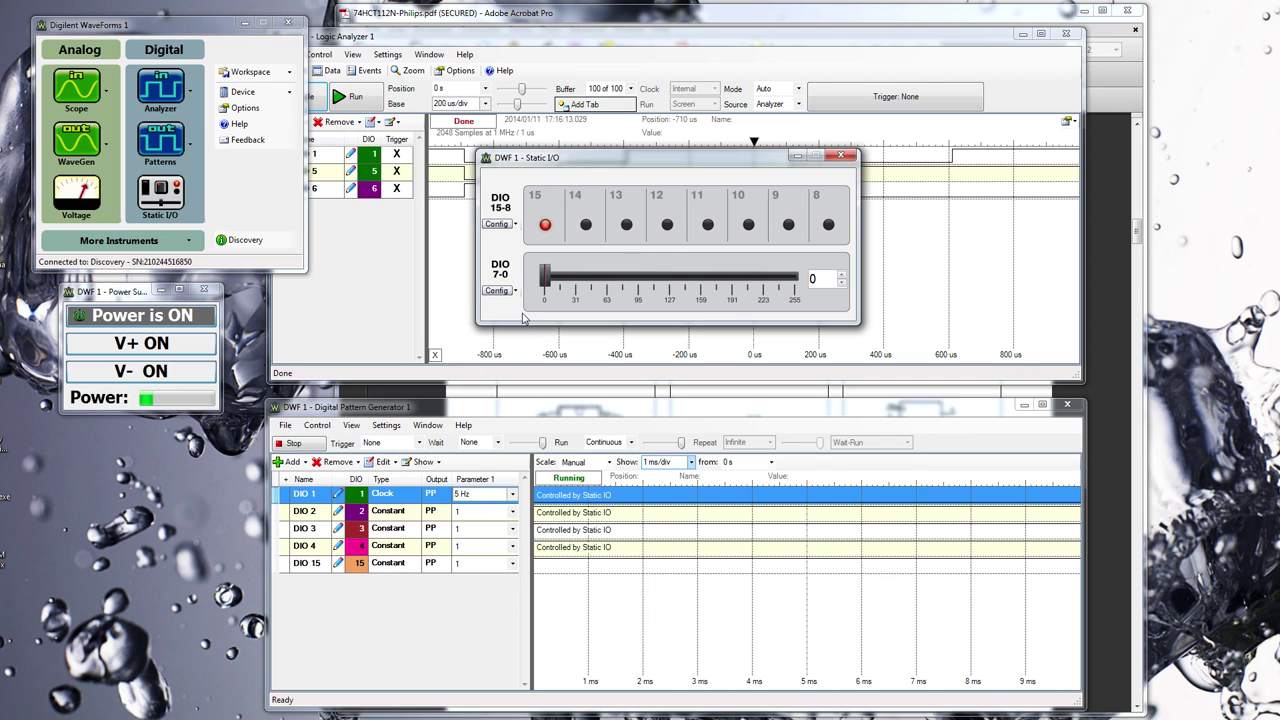
left_click(508, 293)
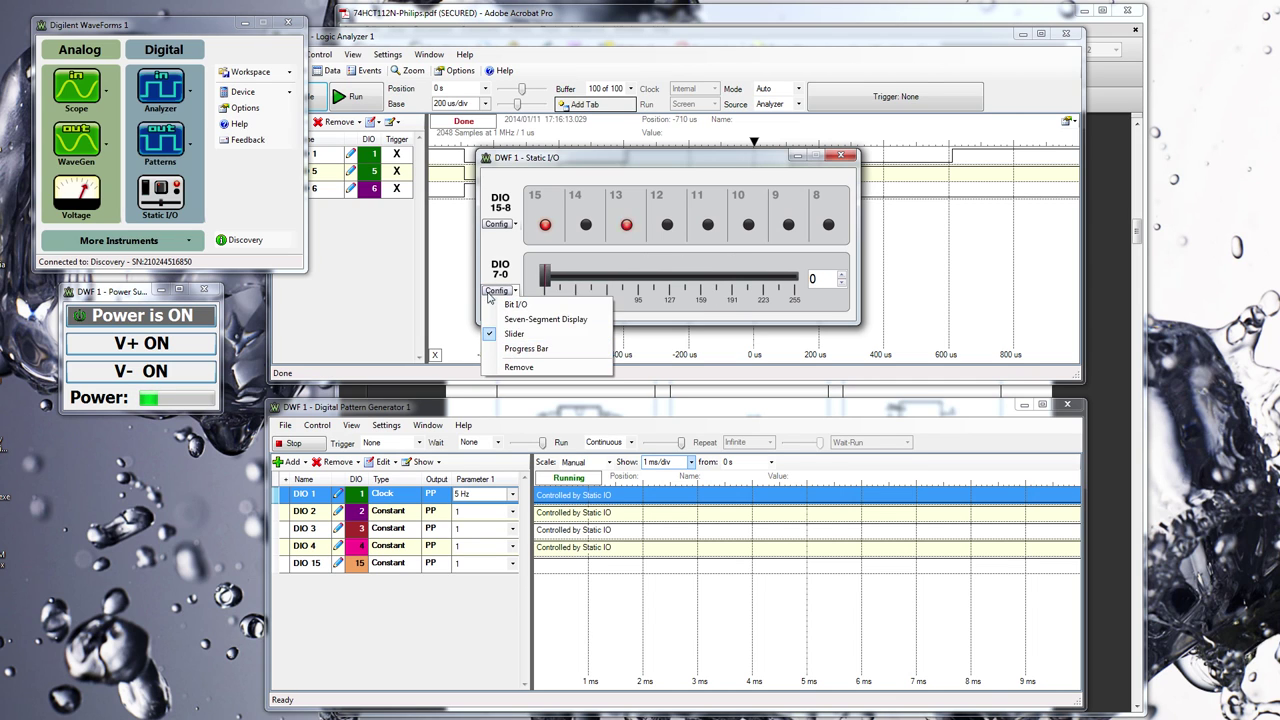
left_click(627, 236)
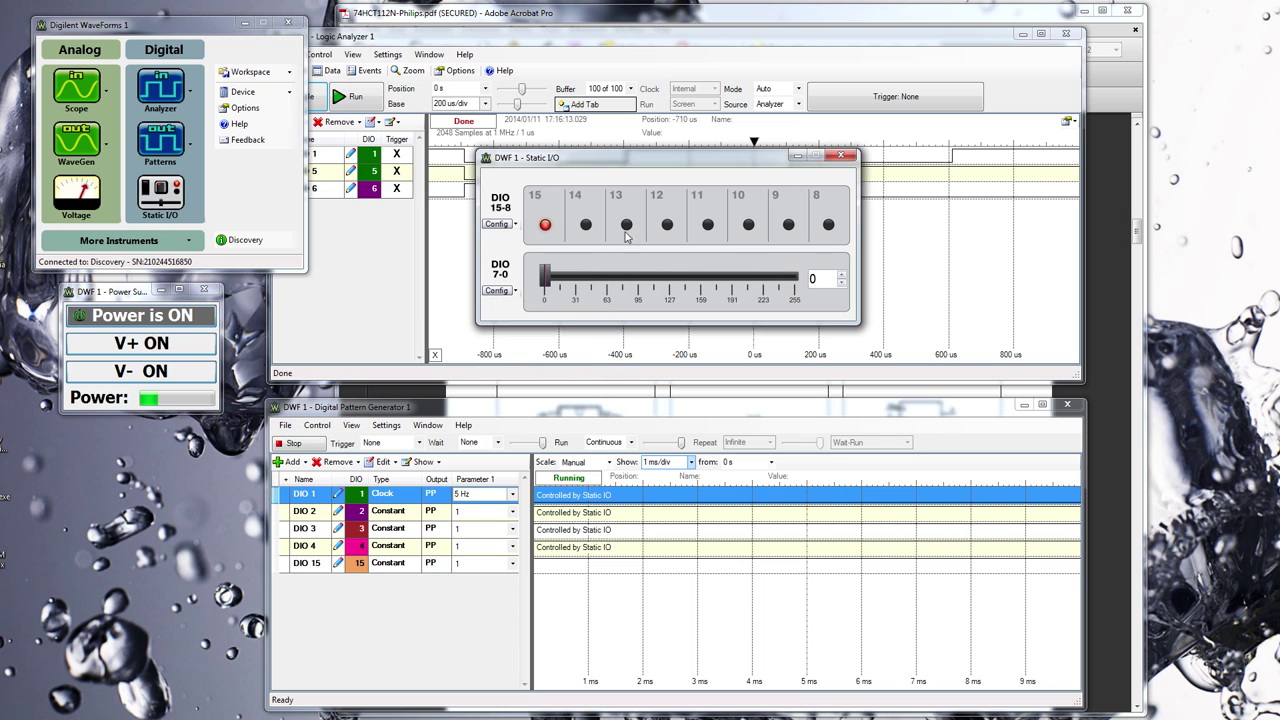
left_click(507, 292)
left_click(514, 304)
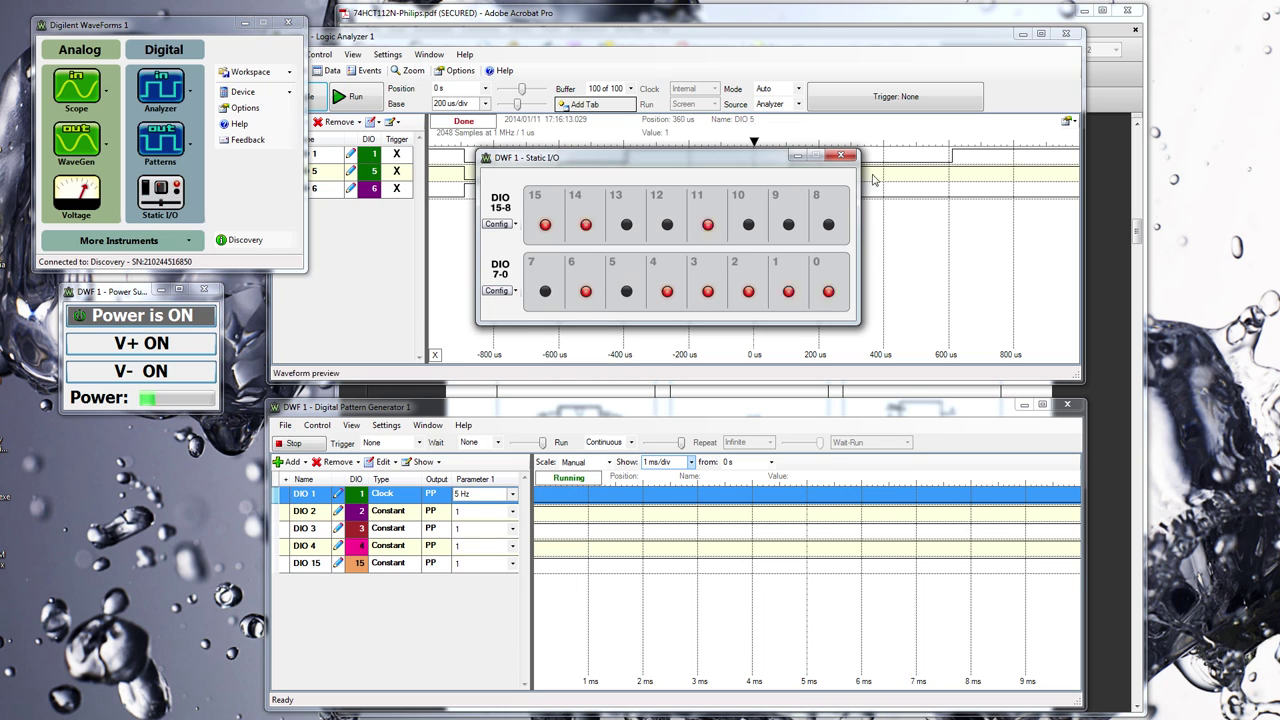
Step: Close Static I/O and bring the Logic Analyzer back to the front
left_click(838, 155)
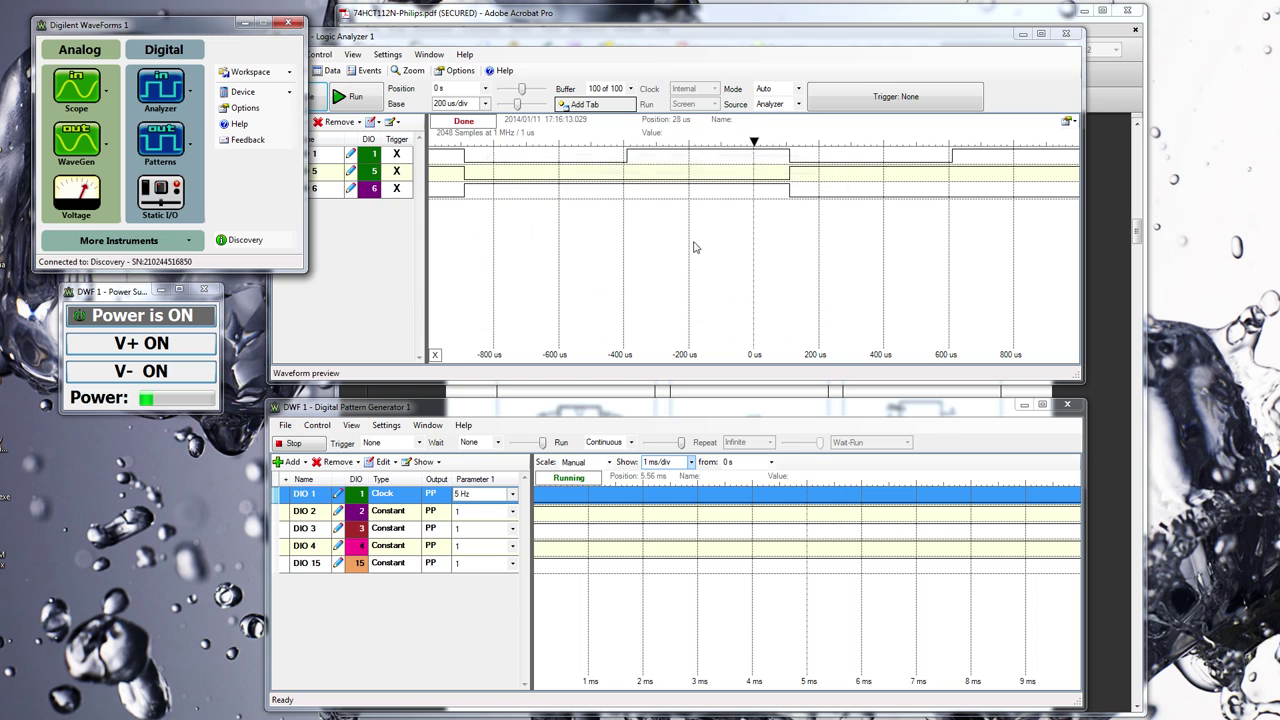
left_click(374, 250)
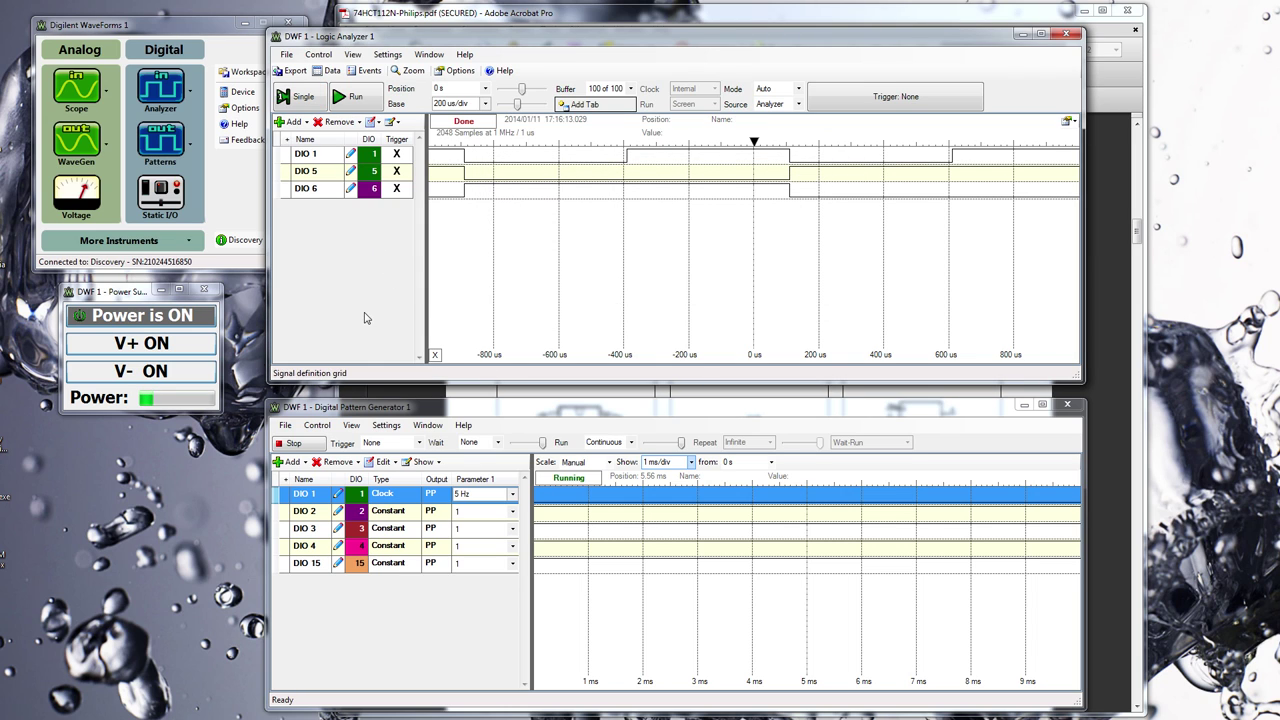
left_click(512, 494)
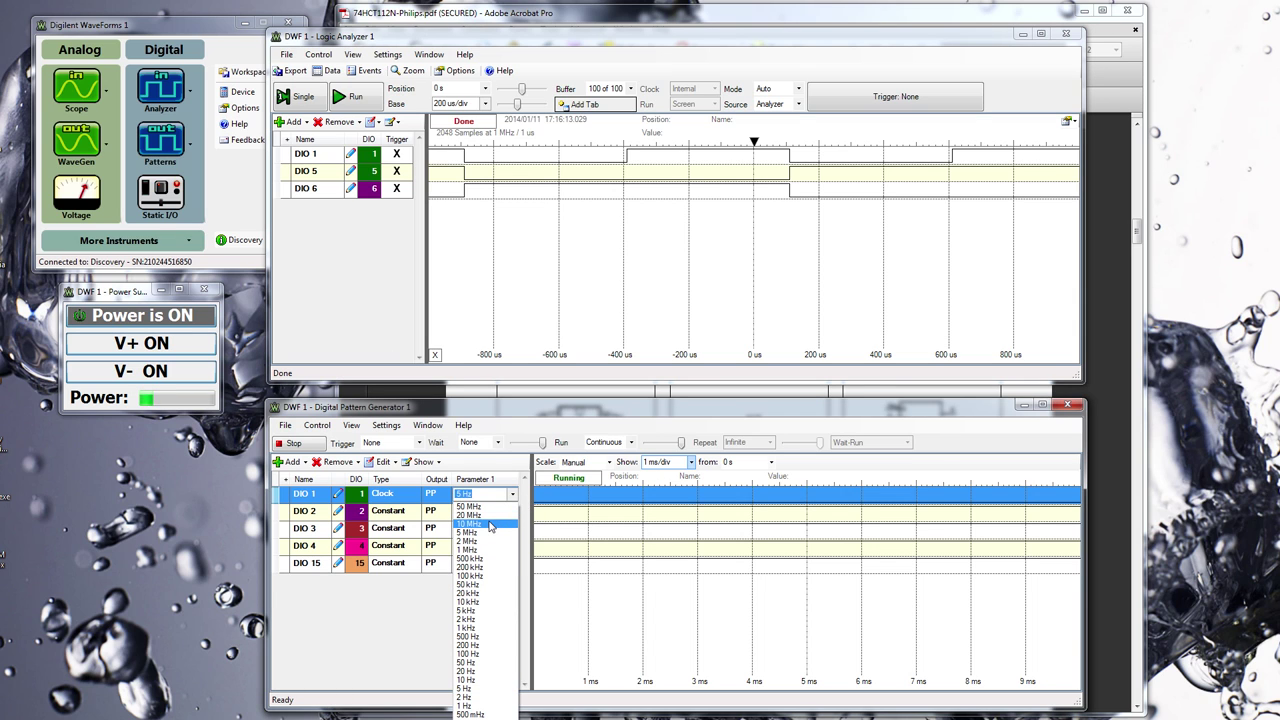
Step: Set the DIO 1 clock to 10 MHz and the pattern preview to 20 ns/div
left_click(490, 525)
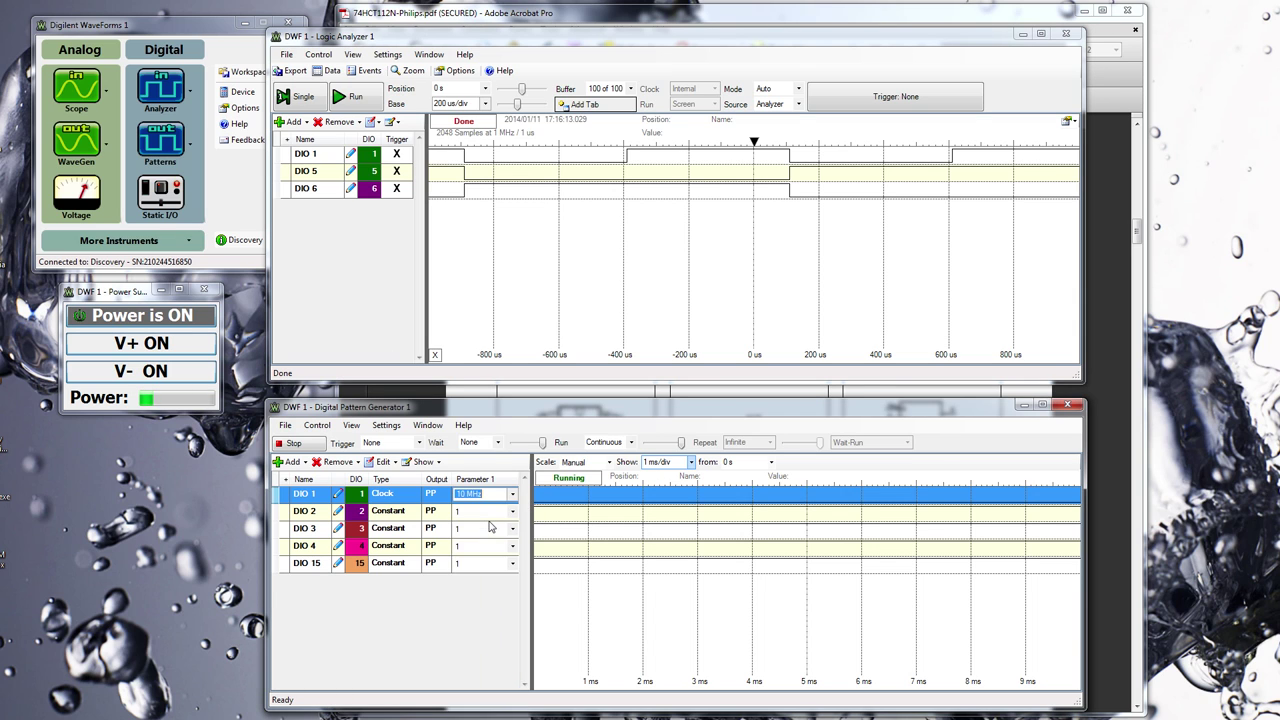
left_click(688, 462)
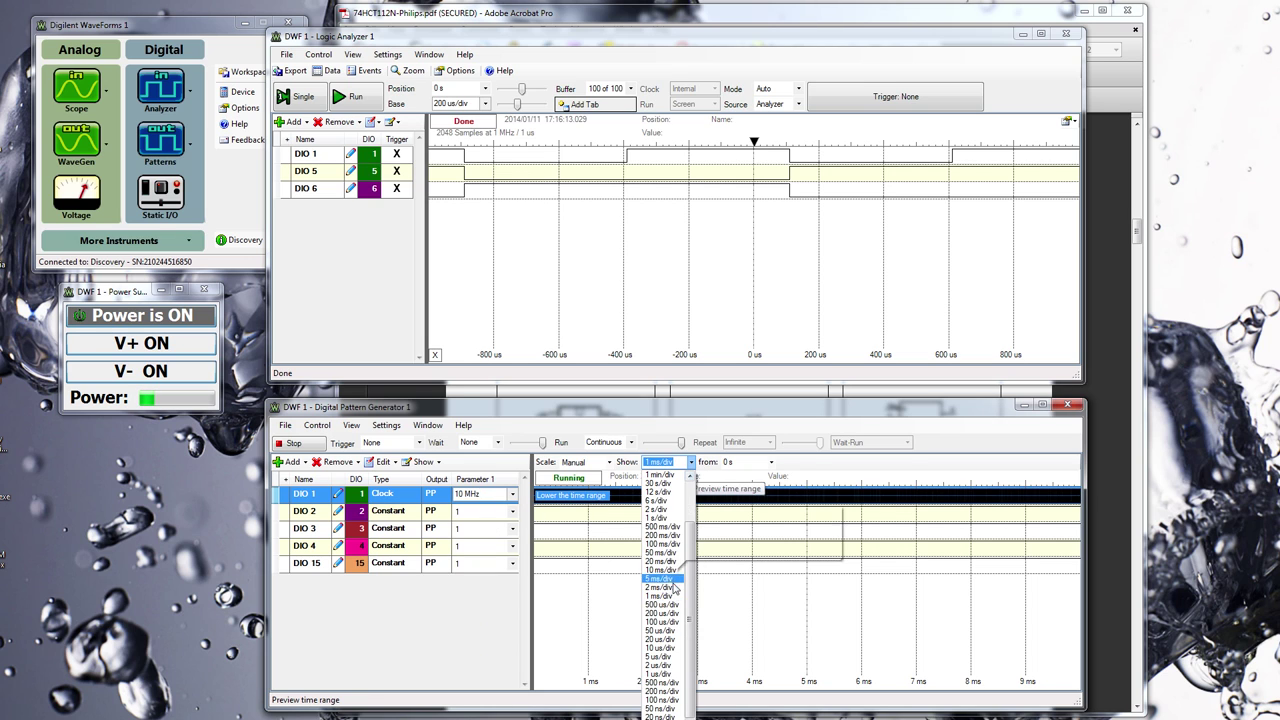
left_click(668, 712)
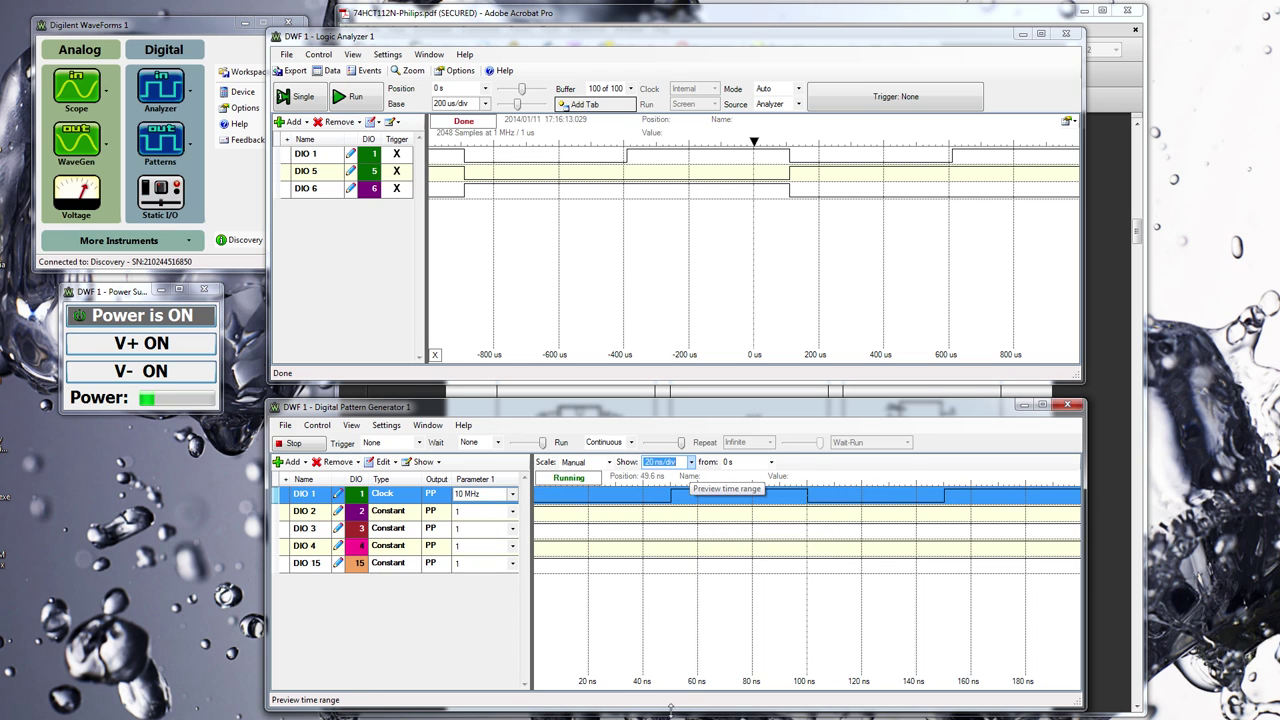
left_click(486, 640)
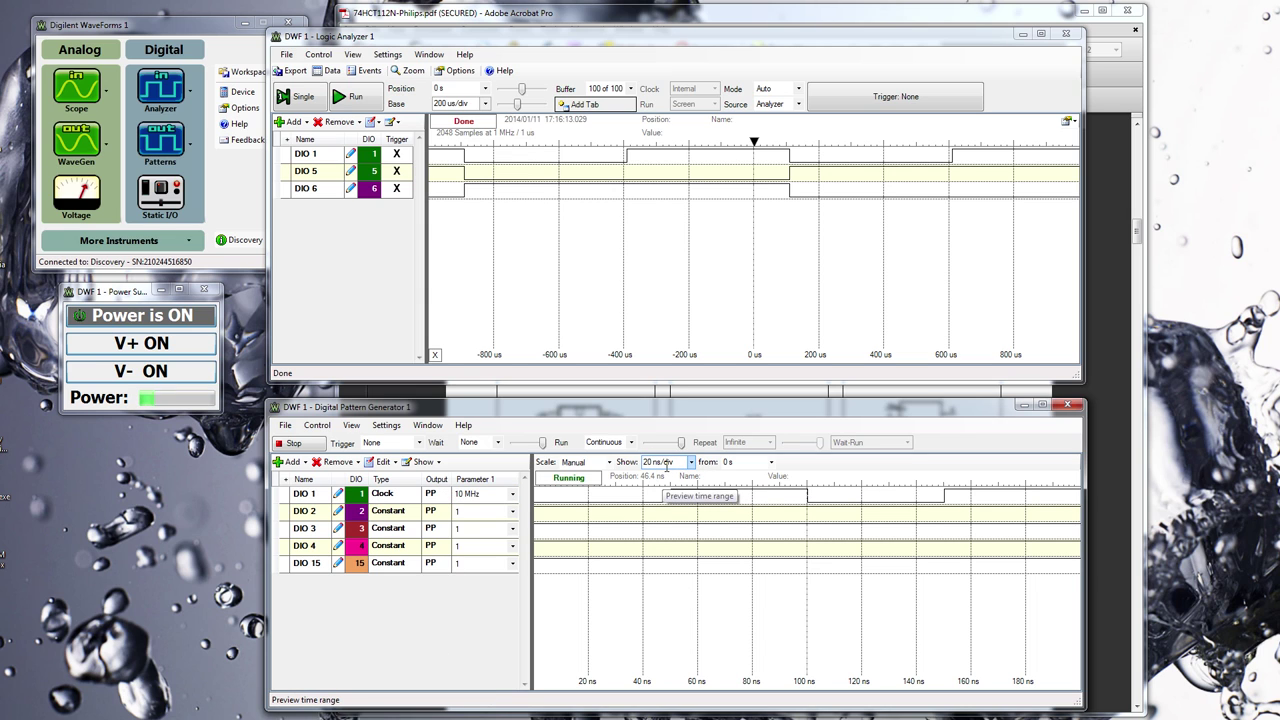
left_click(345, 275)
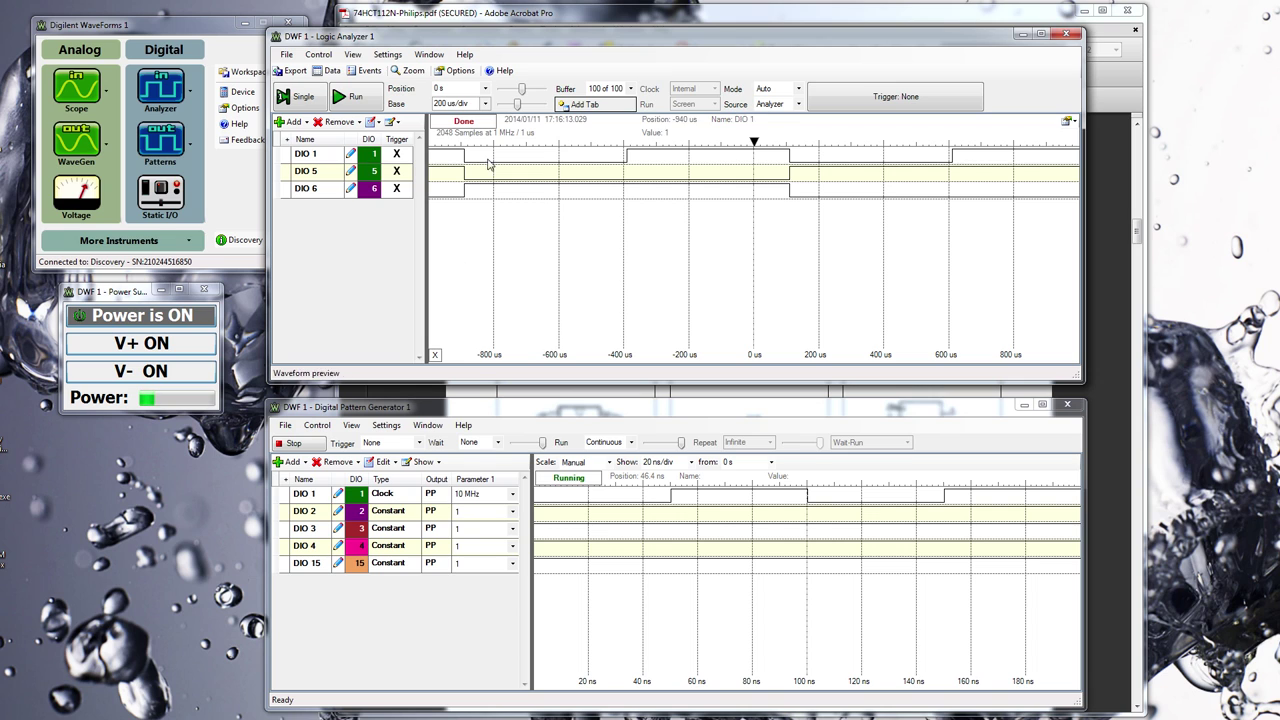
left_click(470, 103)
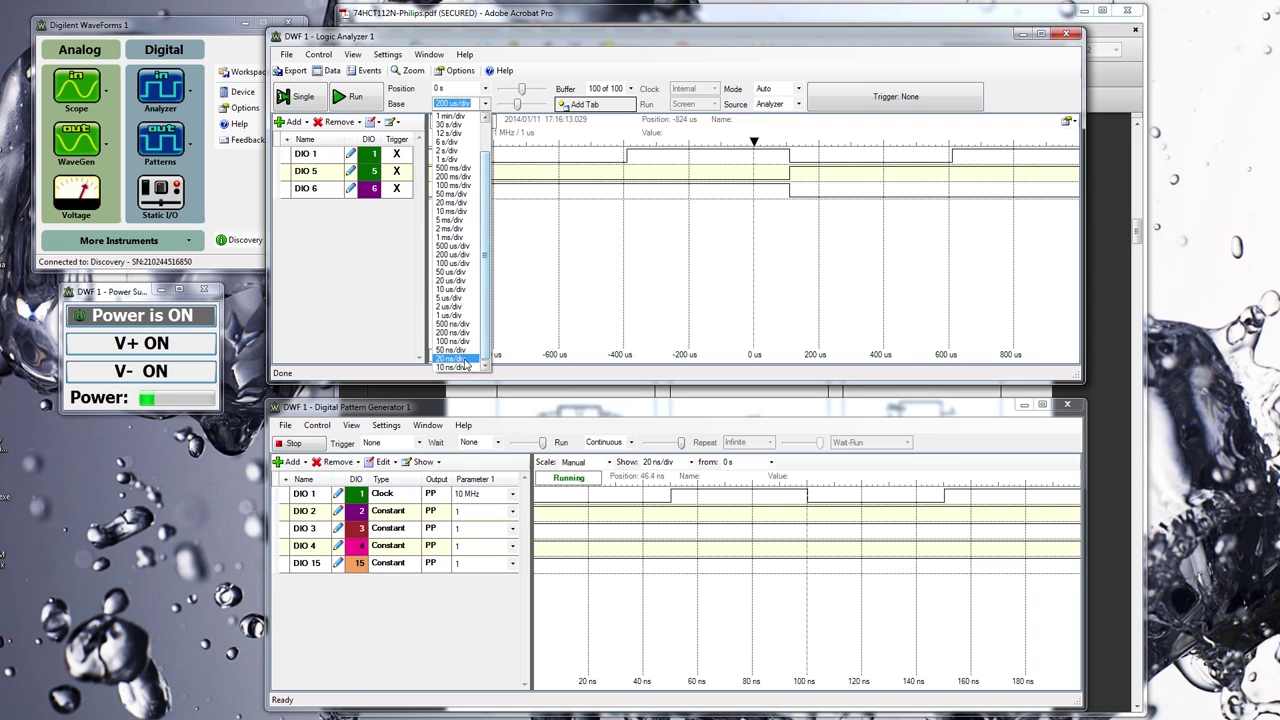
Step: Capture a single acquisition at 10 ns/div and shift the position to -50 ns
left_click(462, 367)
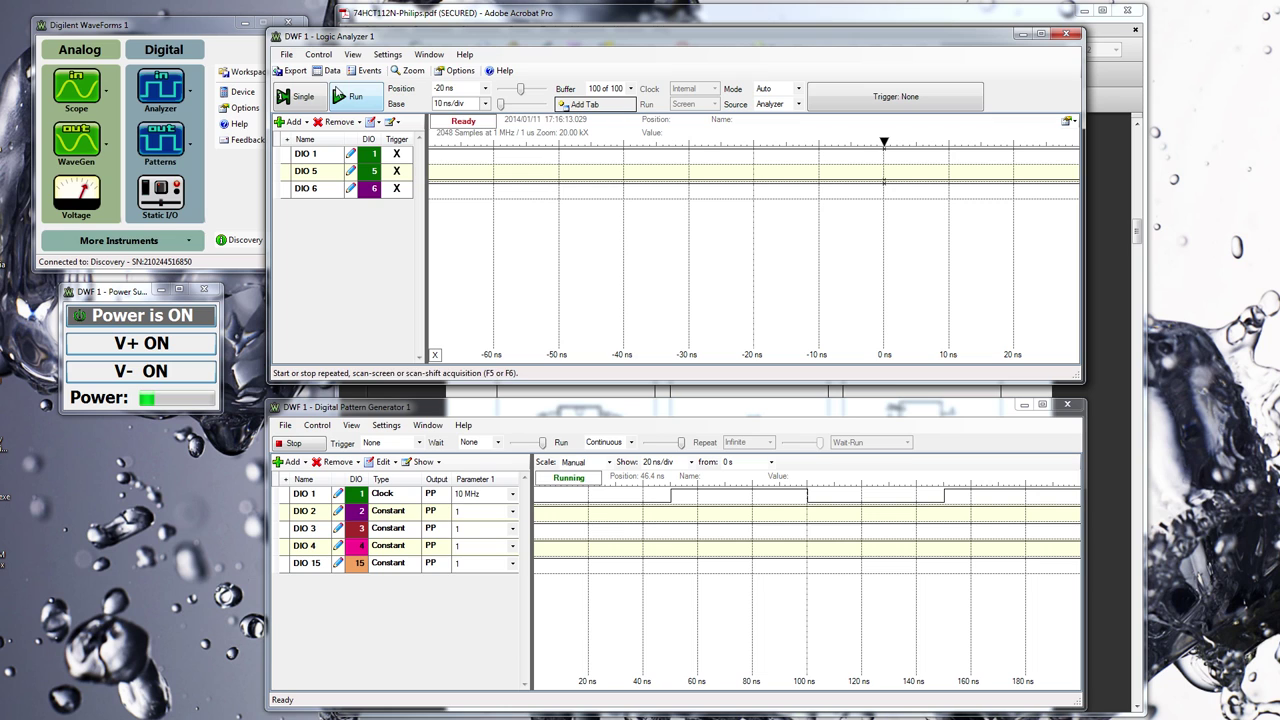
left_click(305, 97)
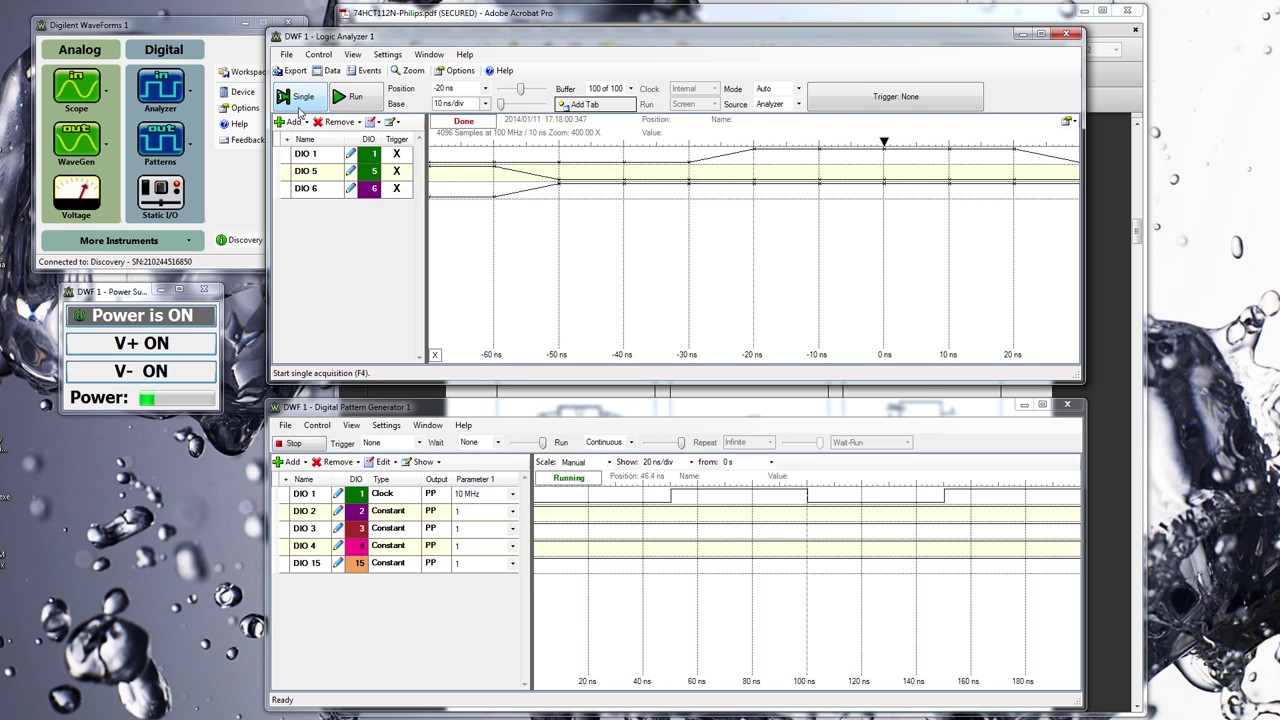
left_click_drag(607, 139, 650, 172)
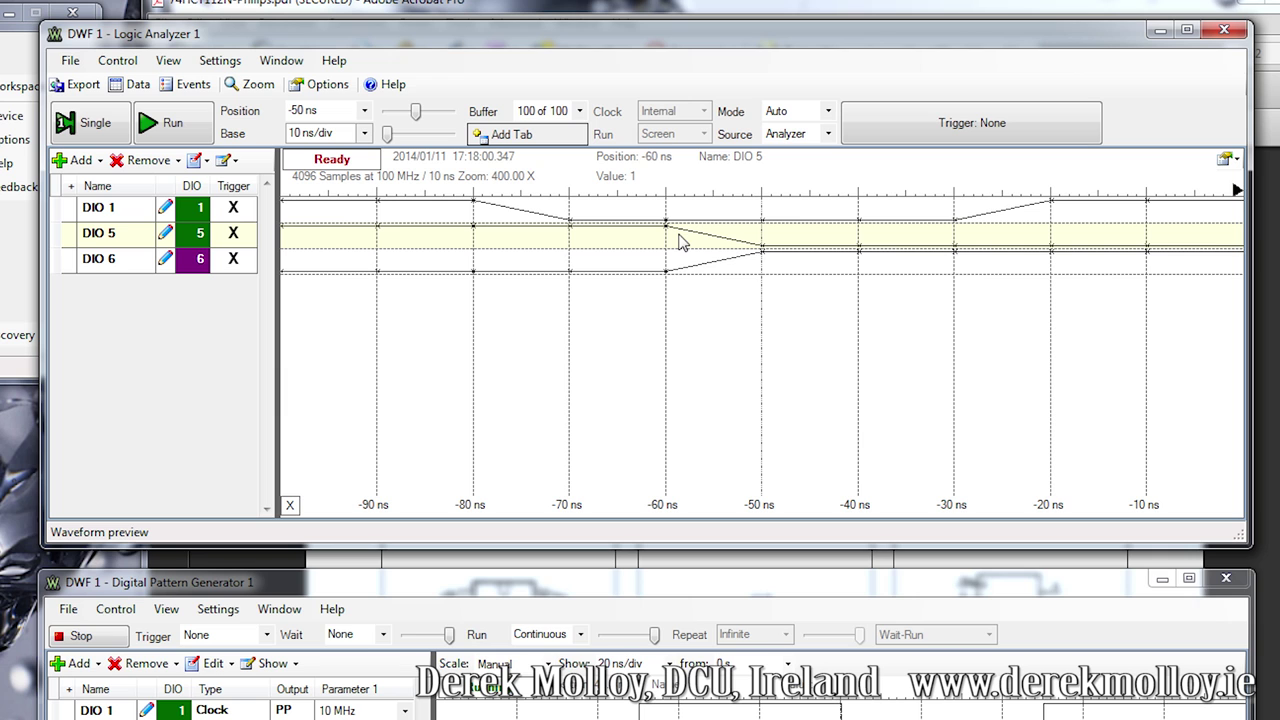
Step: Bring the 74HC/HCT112 datasheet forward and highlight page 2's clock-to-output propagation delay row
left_click(632, 8)
left_click(806, 393)
scroll(814, 494, "up", 15)
scroll(843, 537, "up", 15)
left_click_drag(495, 461, 581, 463)
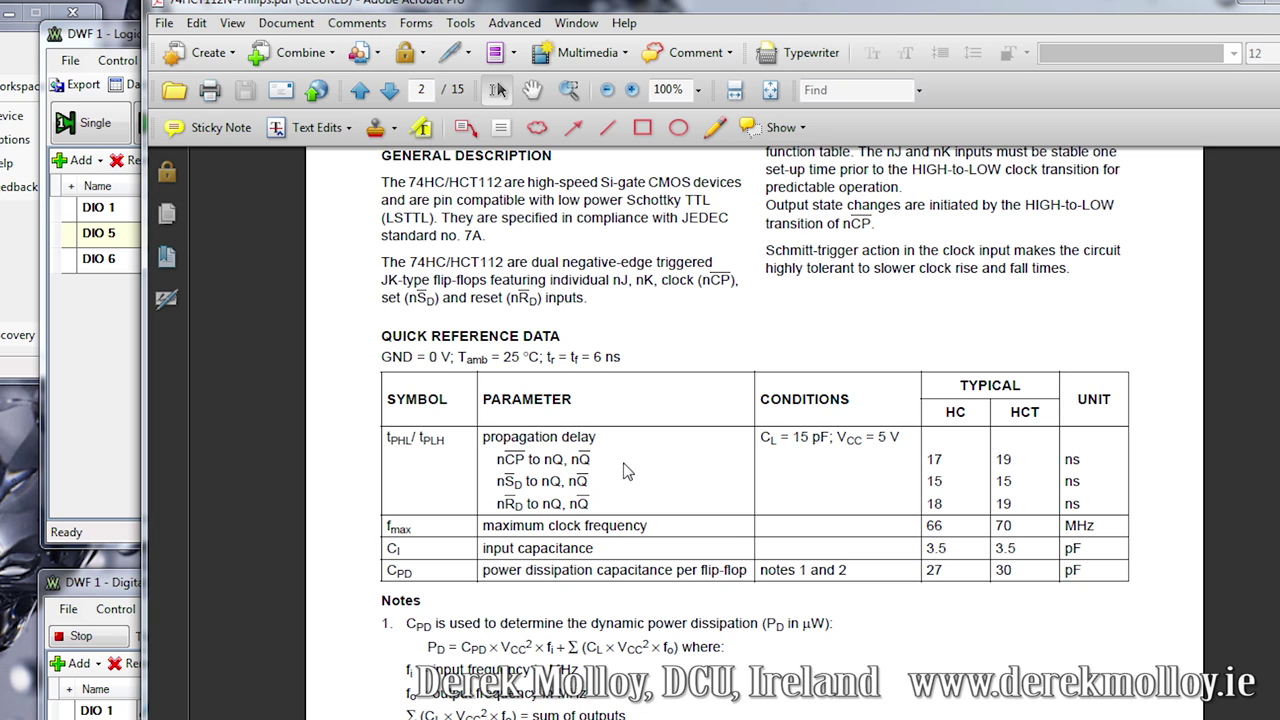
Step: Highlight the 19 ns HCT clock-to-output delay, then return to the Logic Analyzer window
left_click(1038, 476)
left_click_drag(1019, 459, 990, 457)
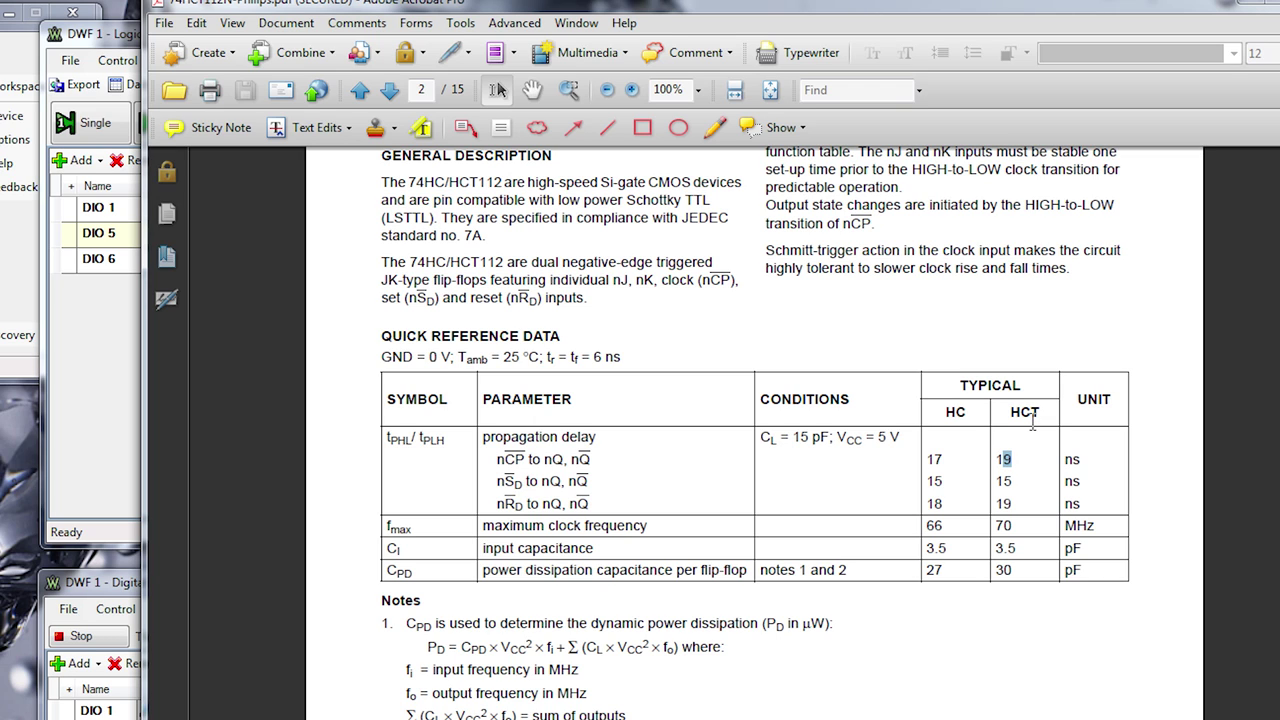
left_click_drag(1082, 459, 987, 460)
left_click(100, 458)
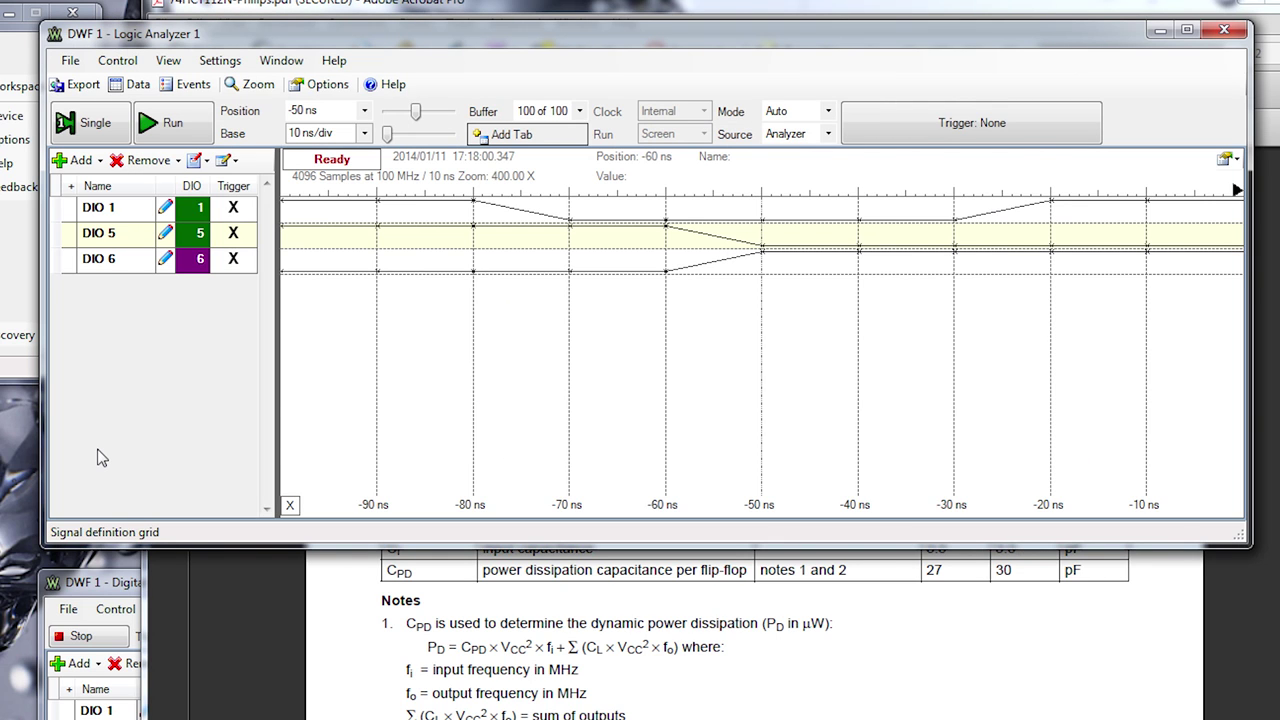
Step: Bring the Digital Pattern Generator window forward, over the Logic Analyzer
left_click(95, 590)
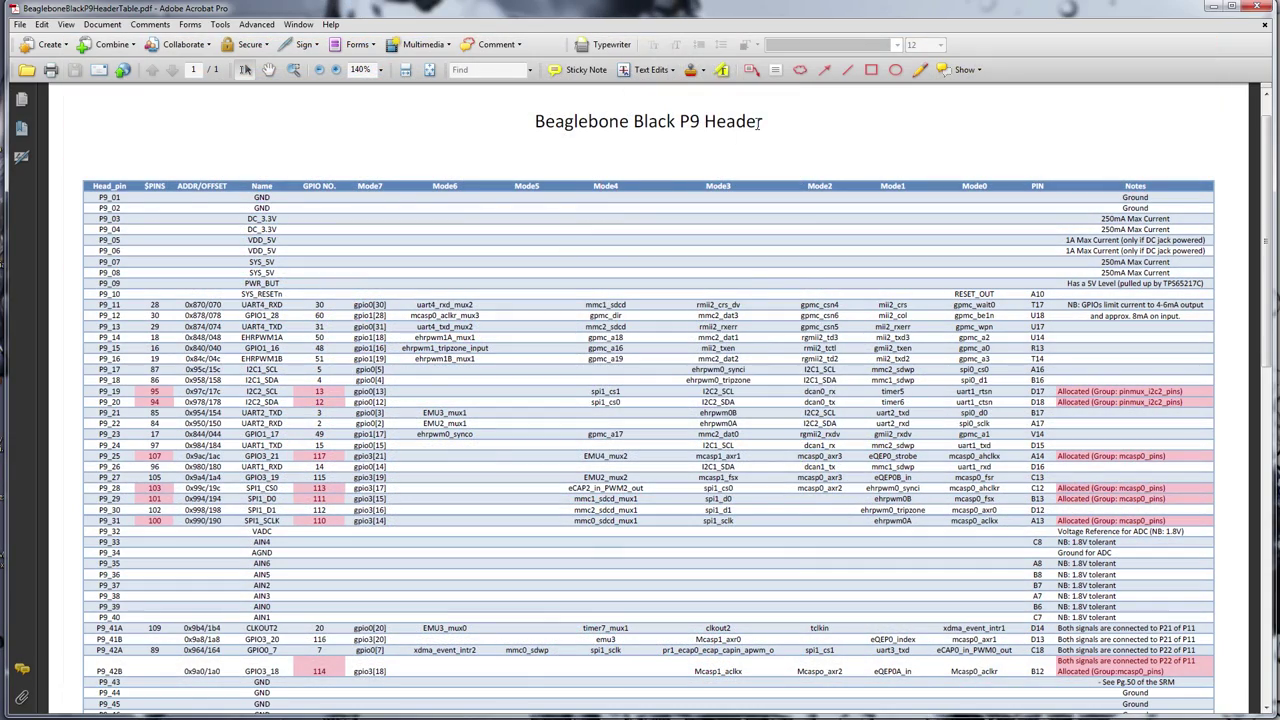
Step: Highlight the P9_19 I2C2_SCL and P9_20 I2C2_SDA rows in the P9 header table, then minimise it
left_click_drag(761, 122, 679, 122)
left_click(322, 403)
left_click_drag(1164, 395, 95, 395)
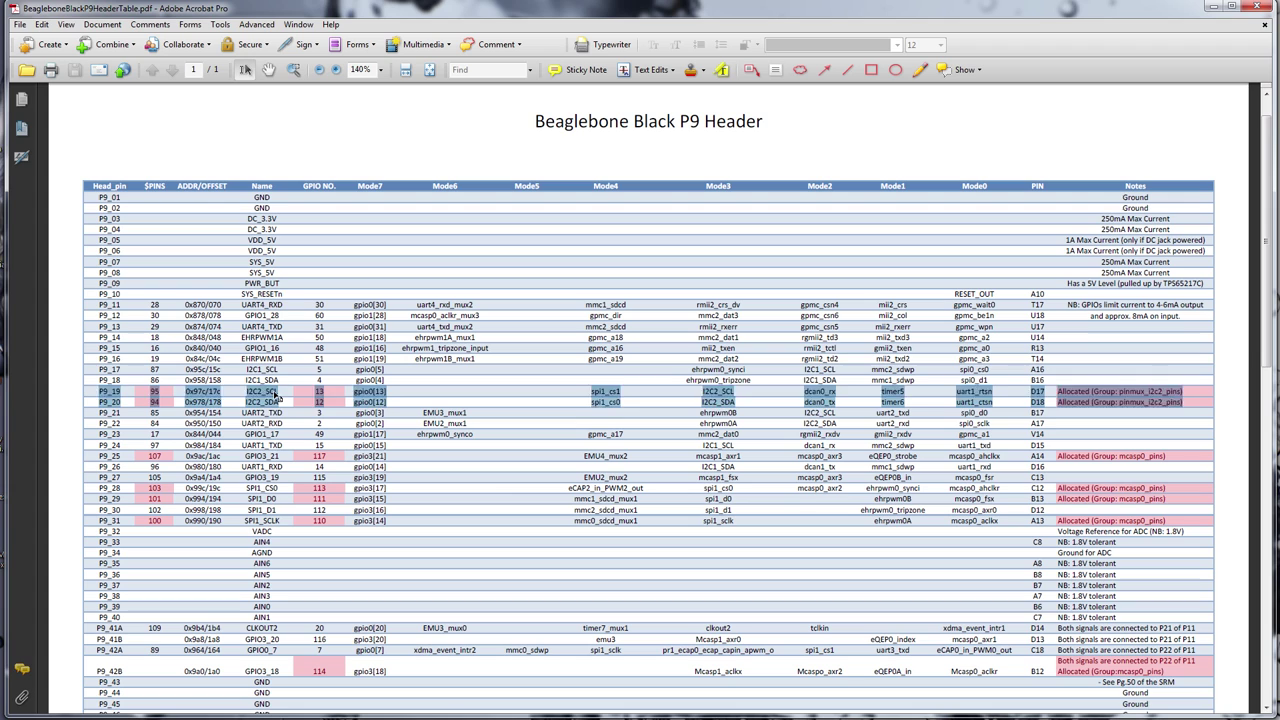
left_click(276, 396)
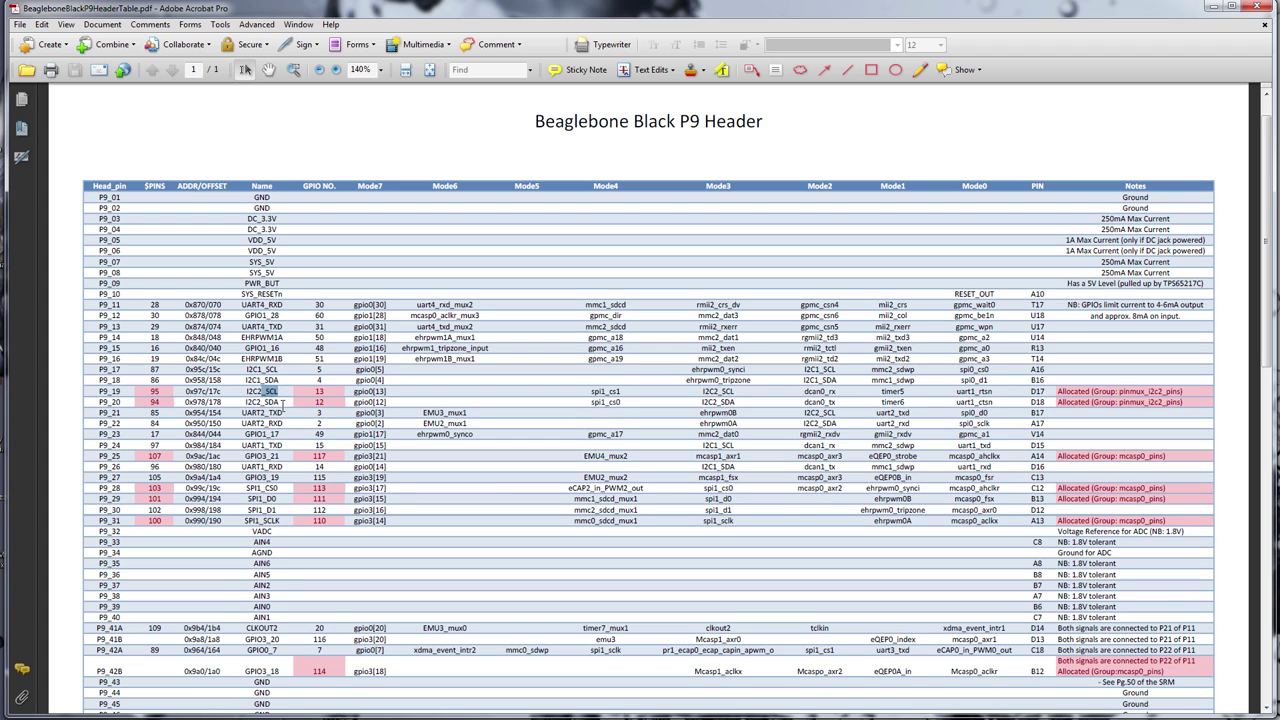
left_click_drag(282, 405, 283, 413)
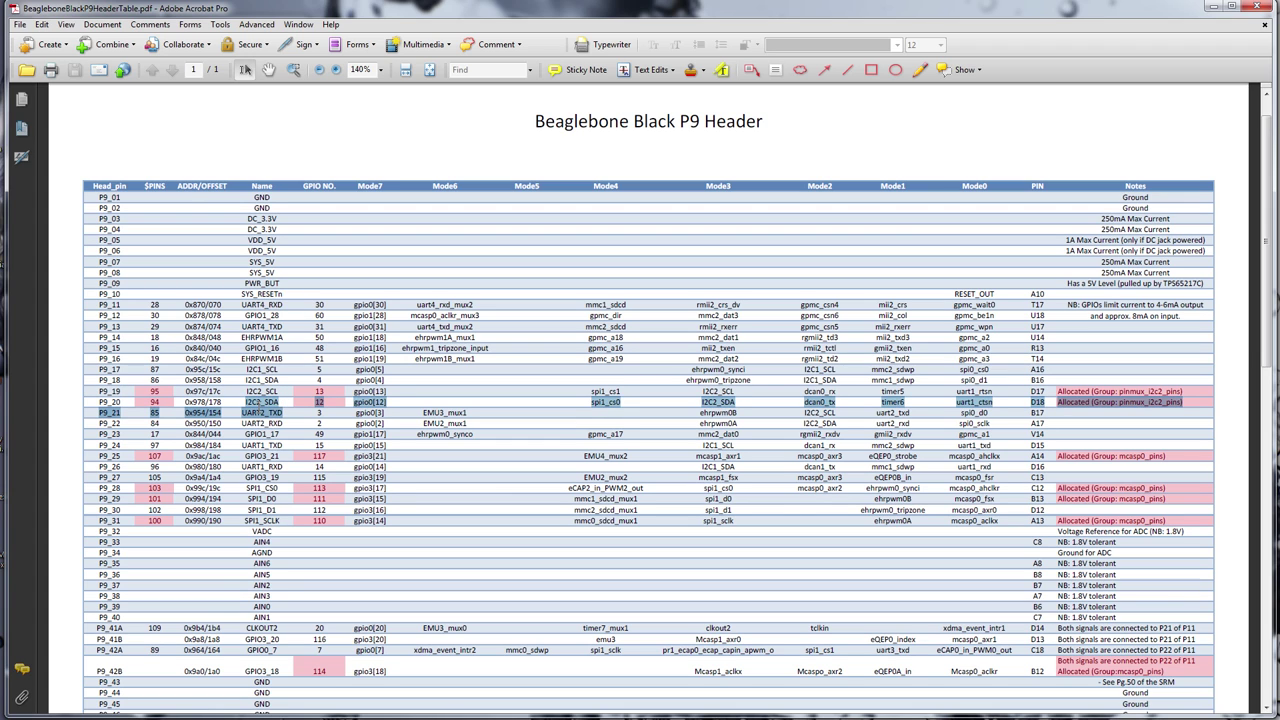
left_click(271, 407)
left_click(1214, 8)
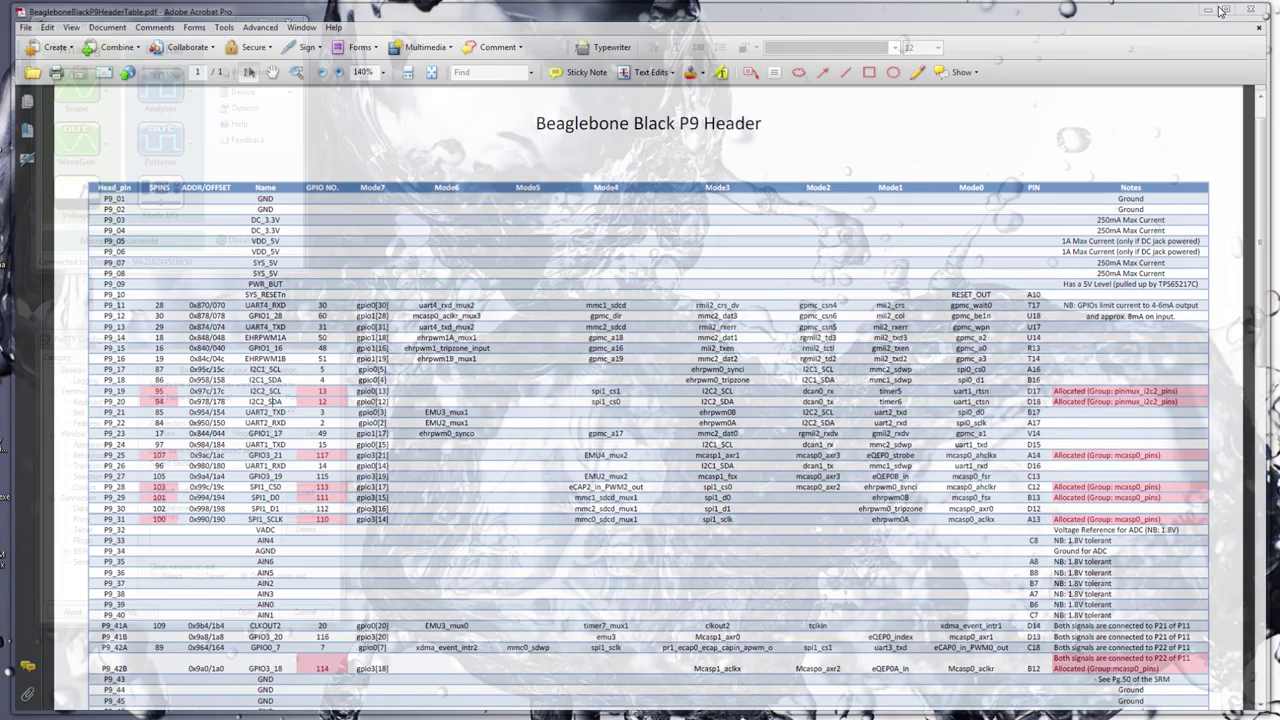
Step: Open the beaglebone PuTTY session, log in as root, and run uname -a
double_click(205, 506)
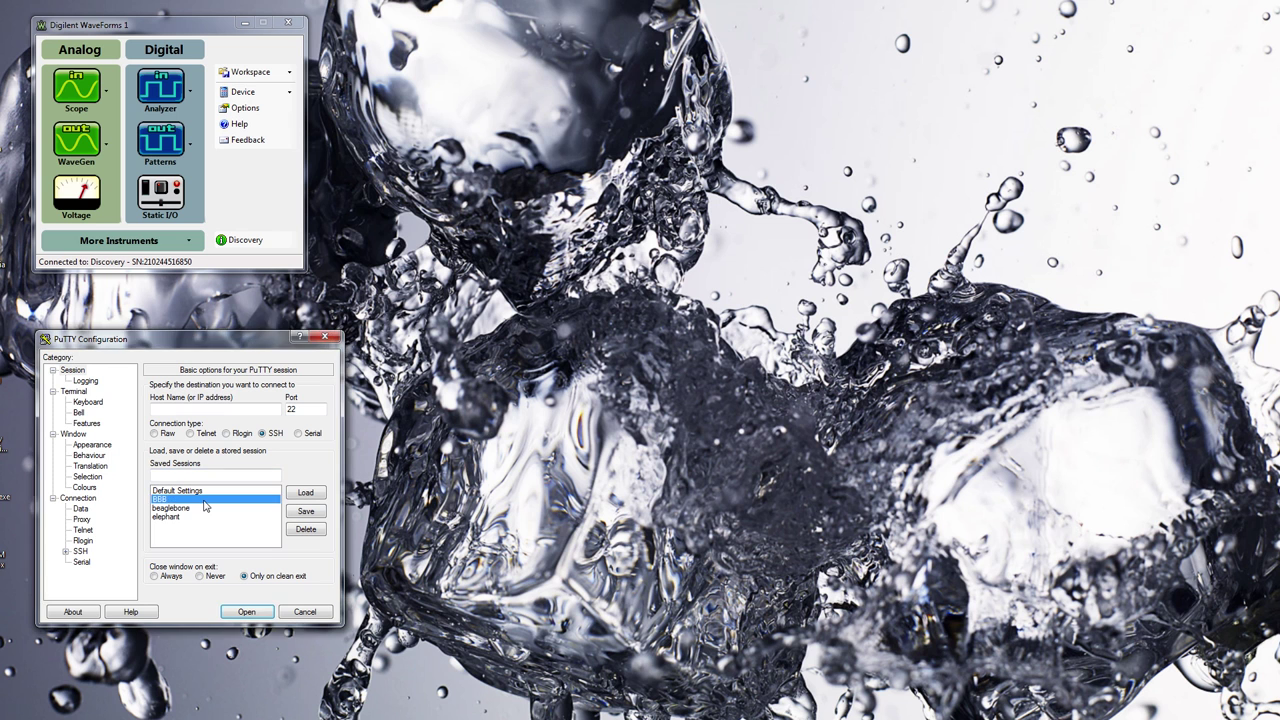
left_click_drag(266, 88, 773, 131)
type("root")
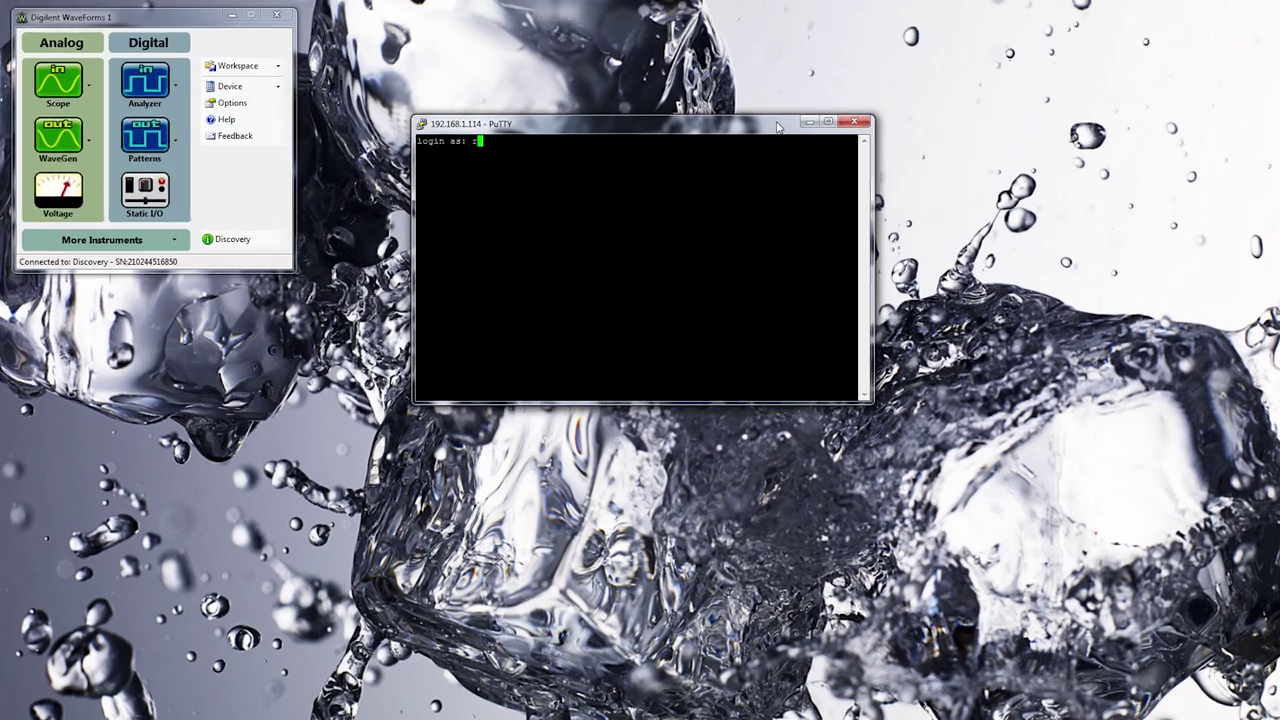
key("Return")
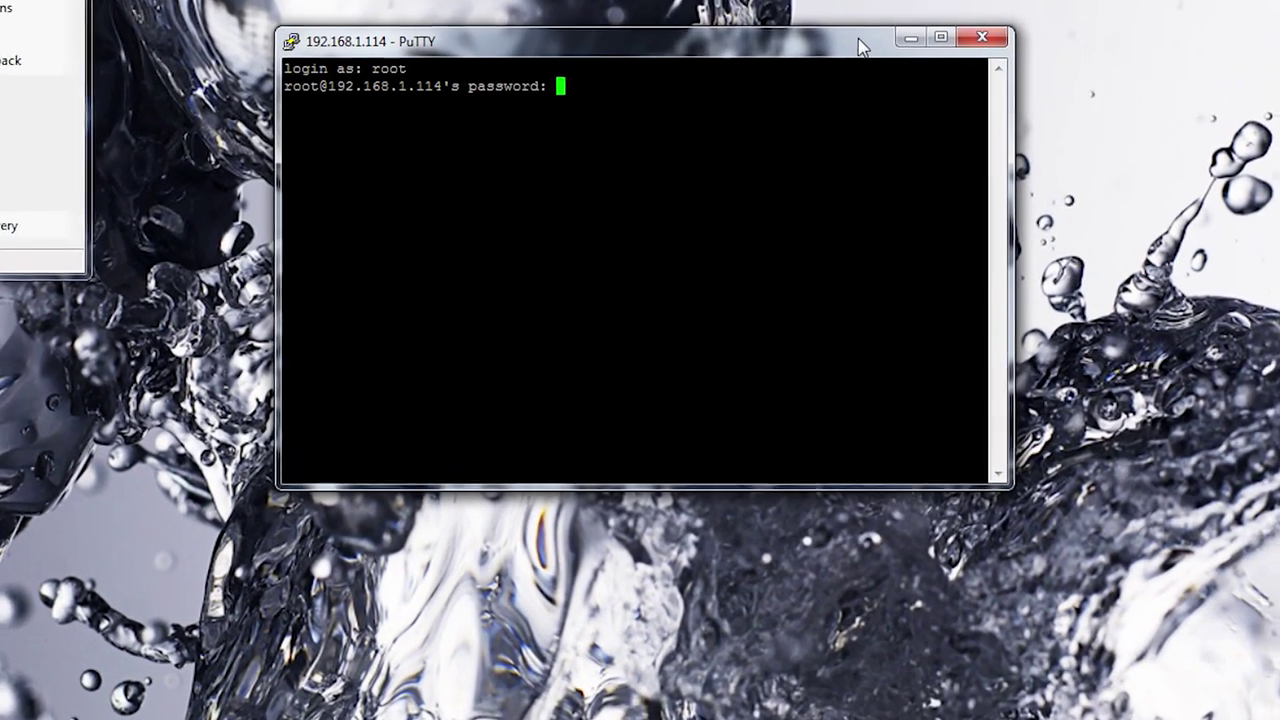
key("Return")
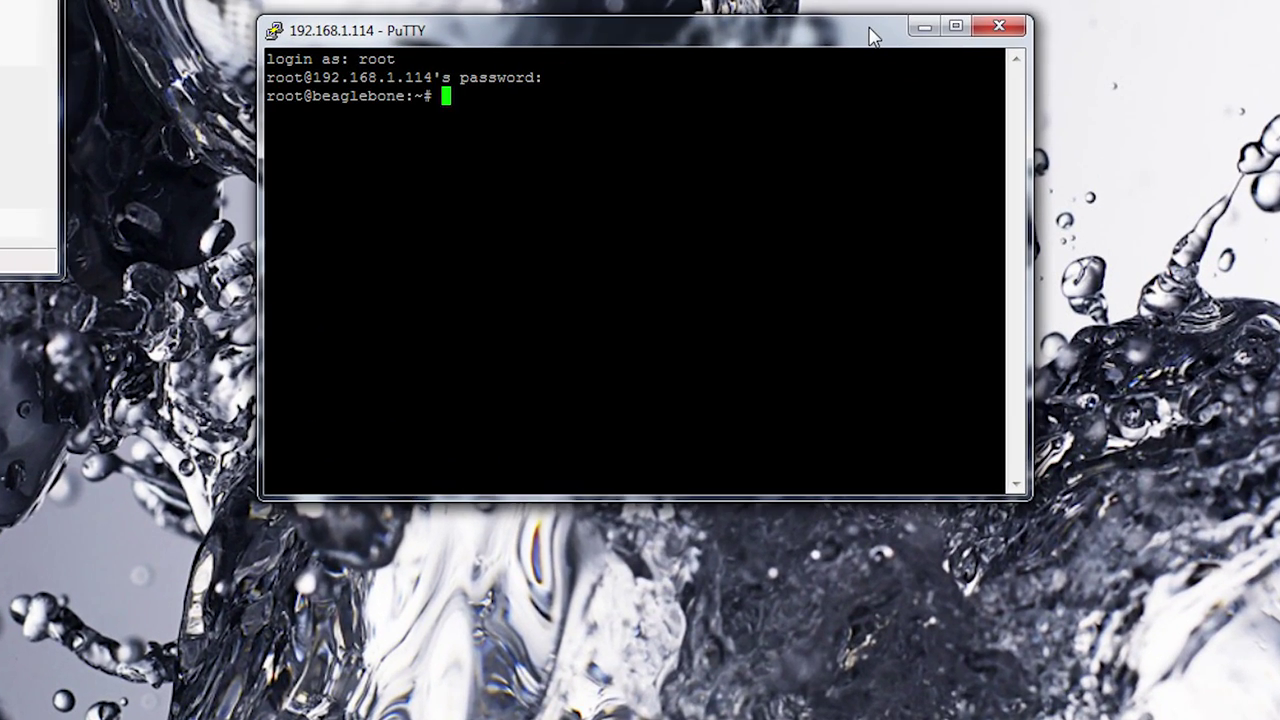
type("uname -a")
key("Return")
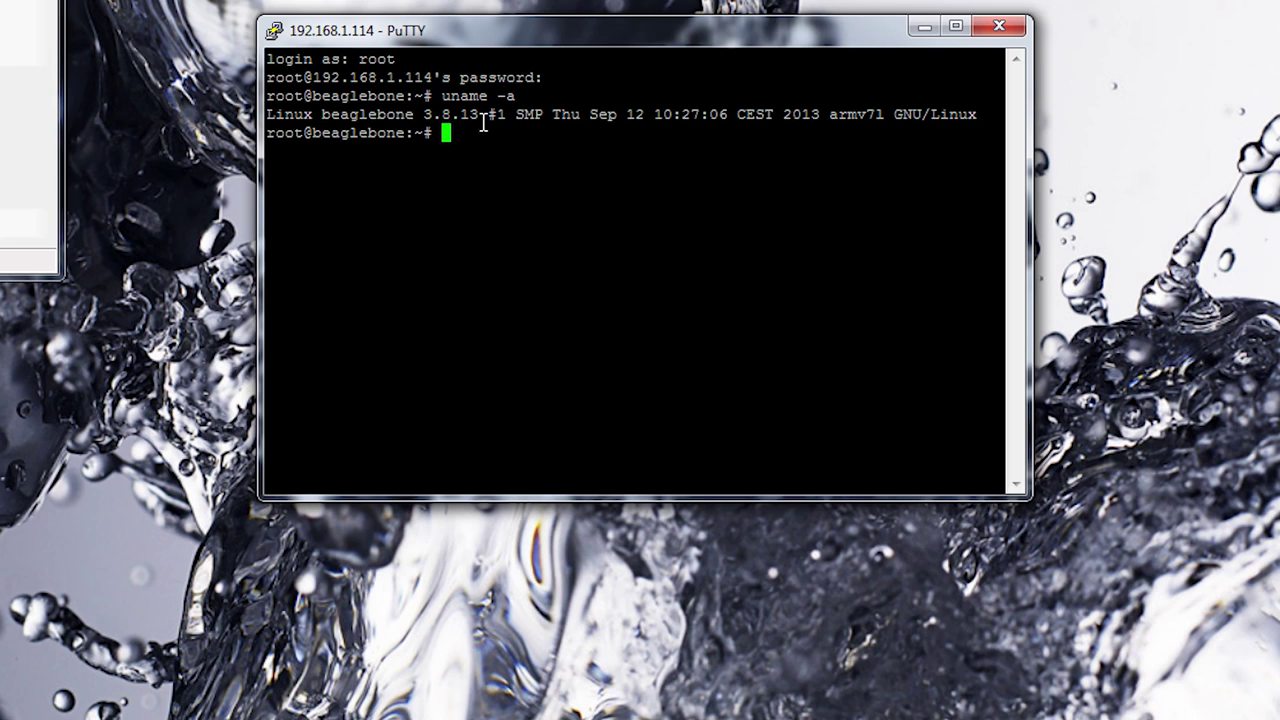
Step: List /dev with cd /dev and ls, enlarge the terminal, and highlight the i2c-0 and i2c-1 entries
type("cd /dev")
key("Return")
type("ls")
key("Return")
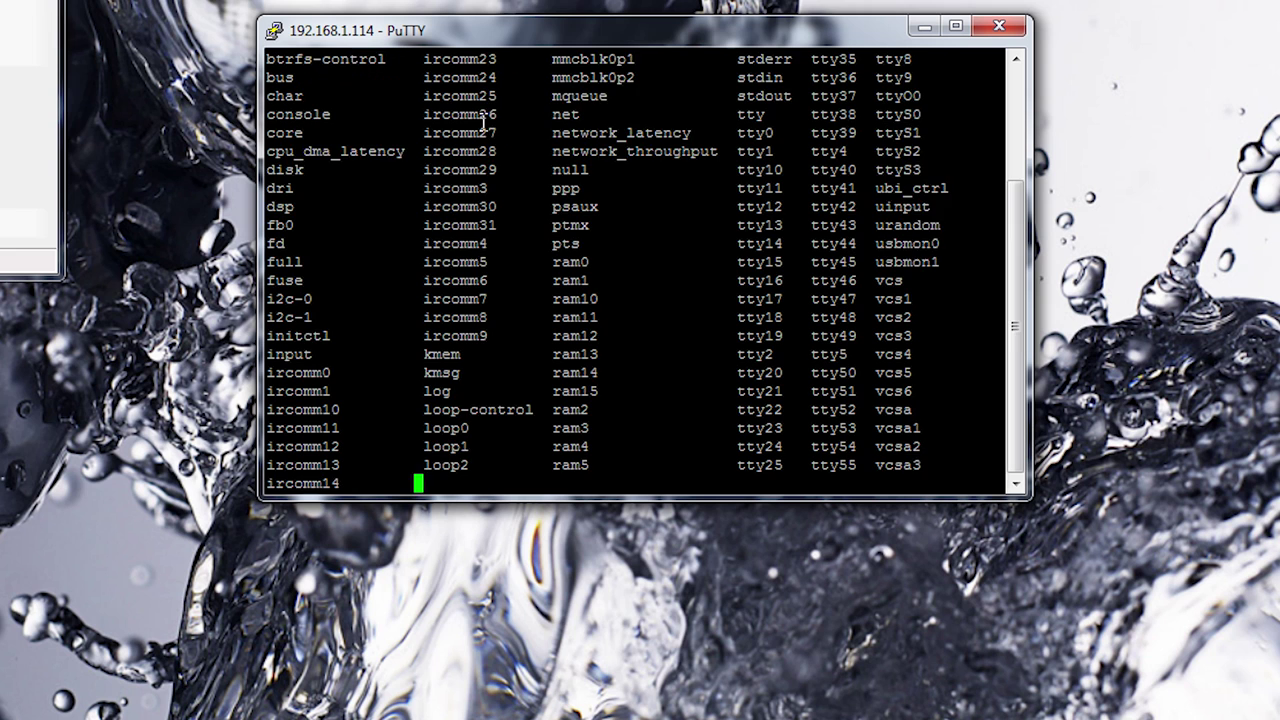
left_click_drag(652, 500, 652, 719)
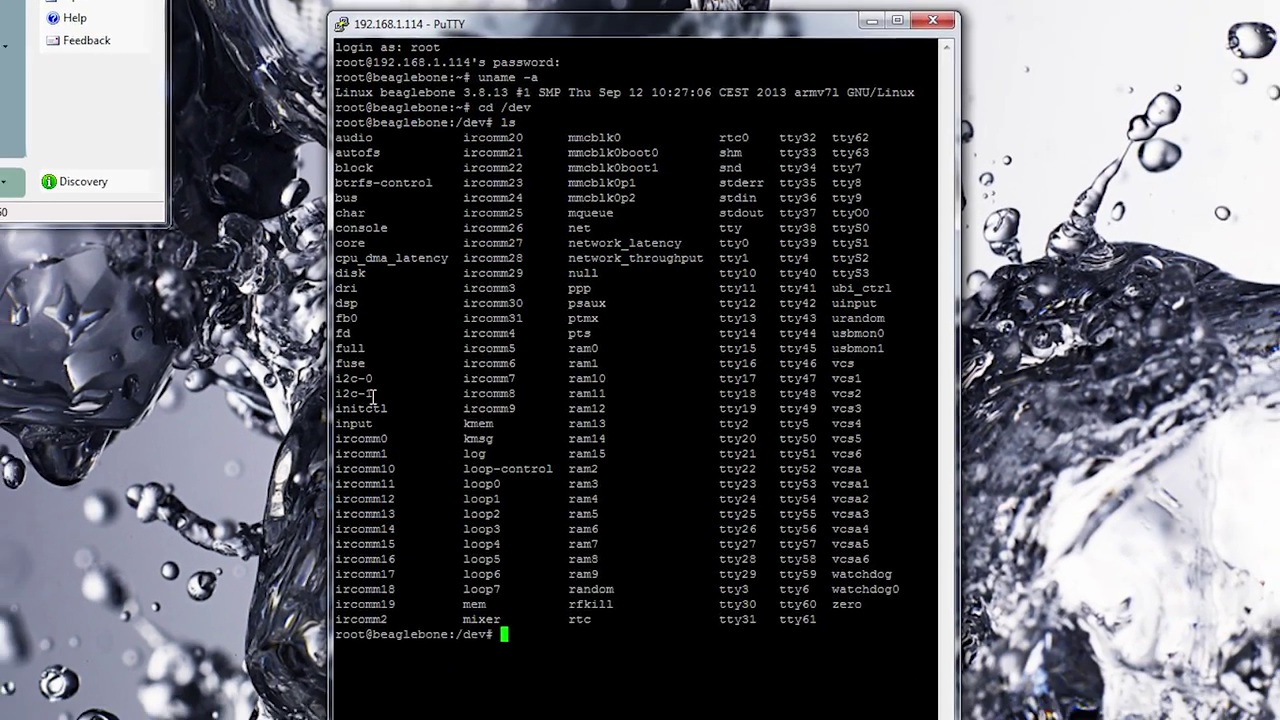
left_click_drag(372, 395, 340, 378)
left_click(488, 579)
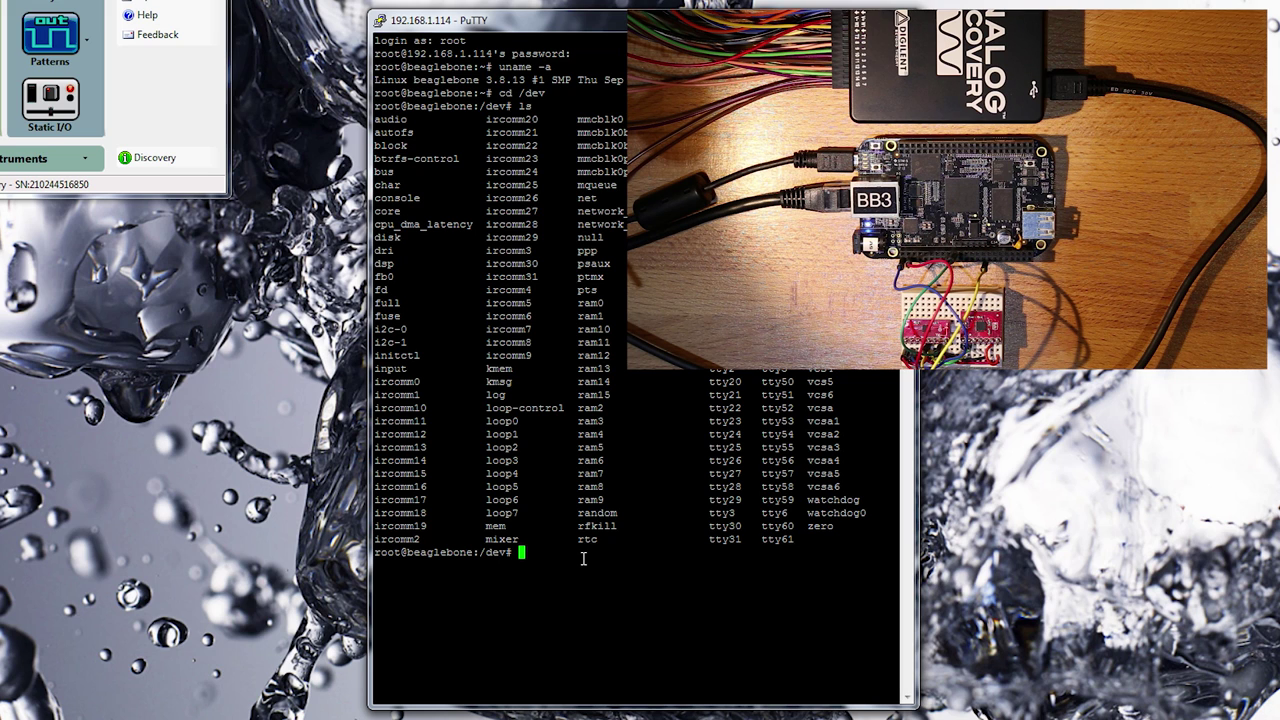
Step: Run i2cdetect -y -r 1, highlight the UU addresses in row 50, then rerun the scan
type("i2c")
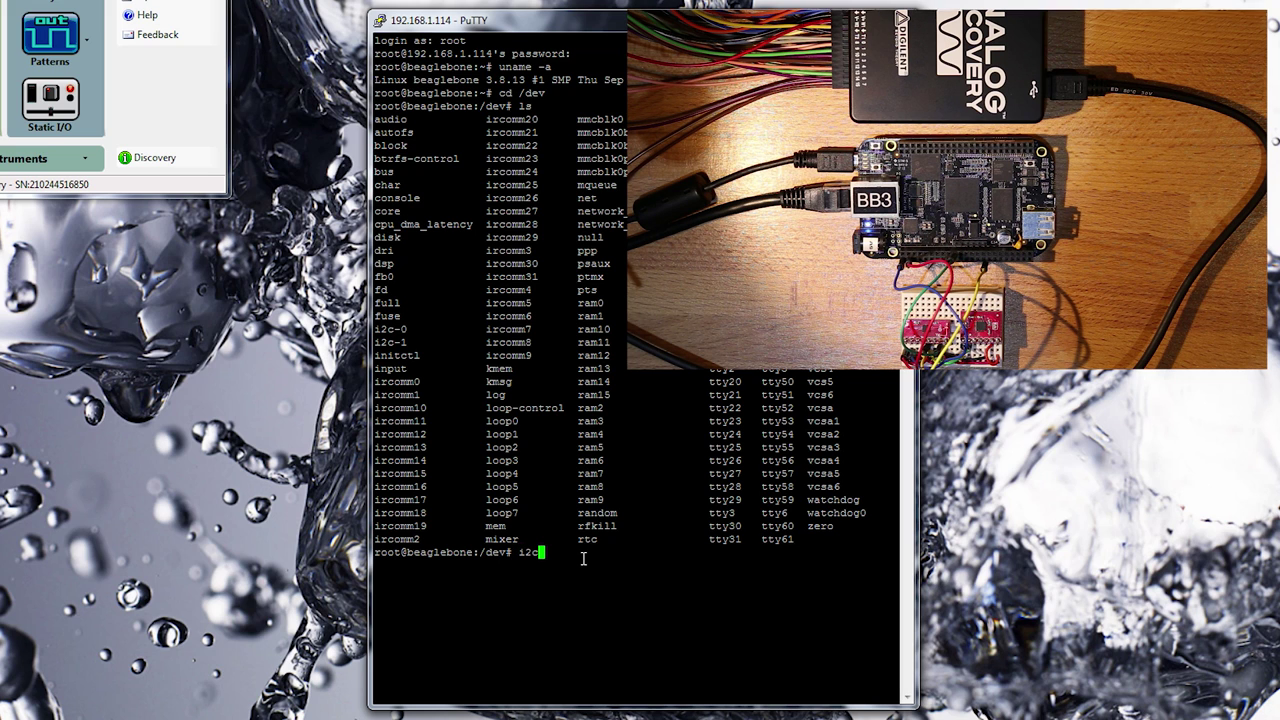
type("detect ")
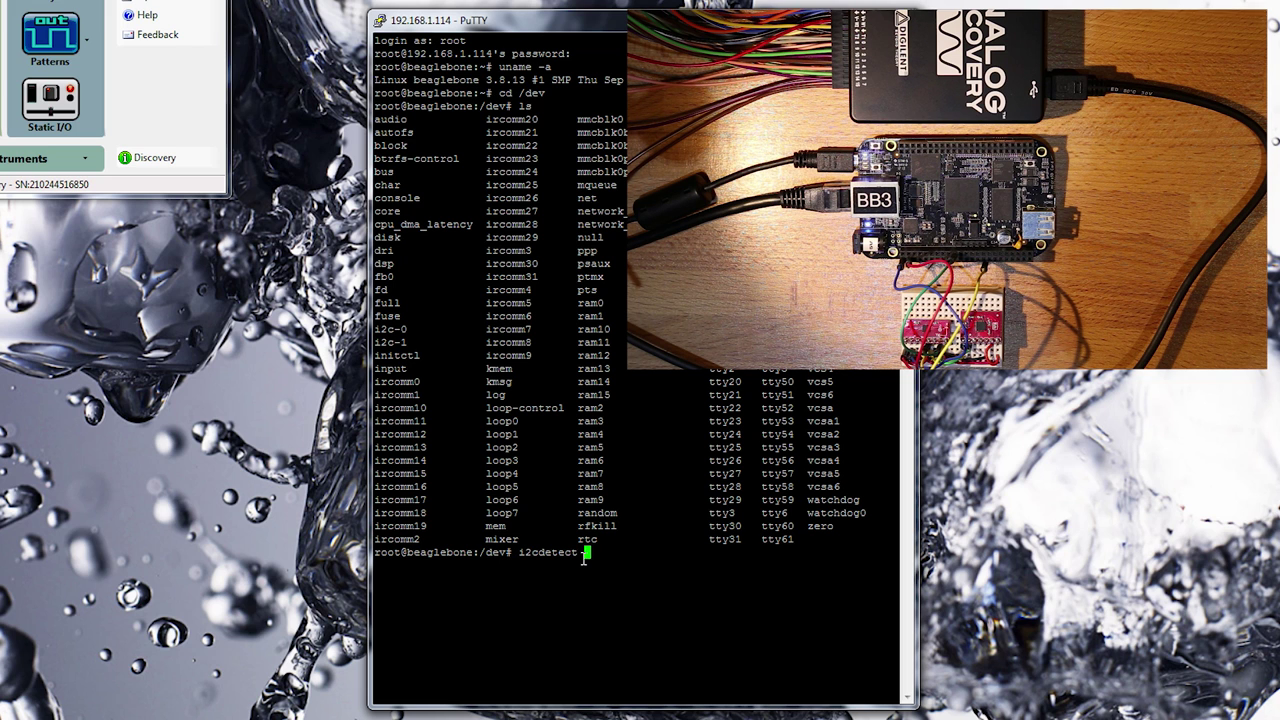
type("-y -r 1")
key("Return")
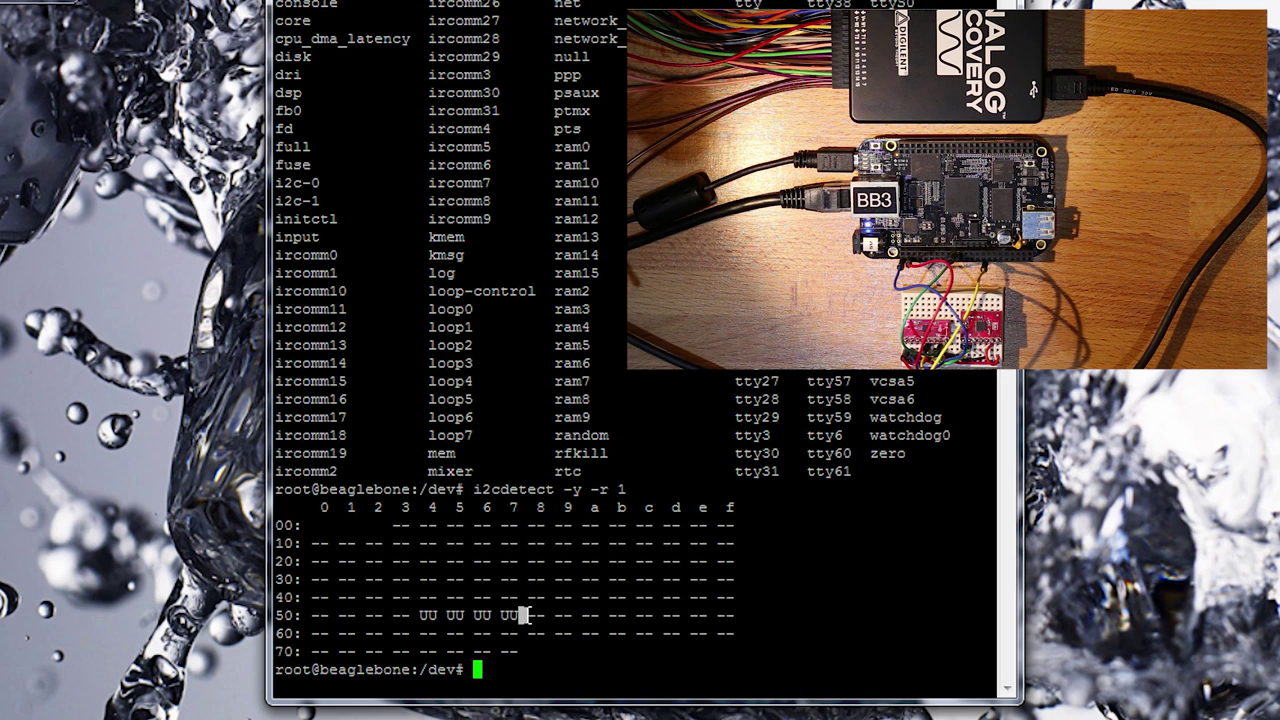
left_click_drag(523, 615, 385, 615)
left_click(611, 669)
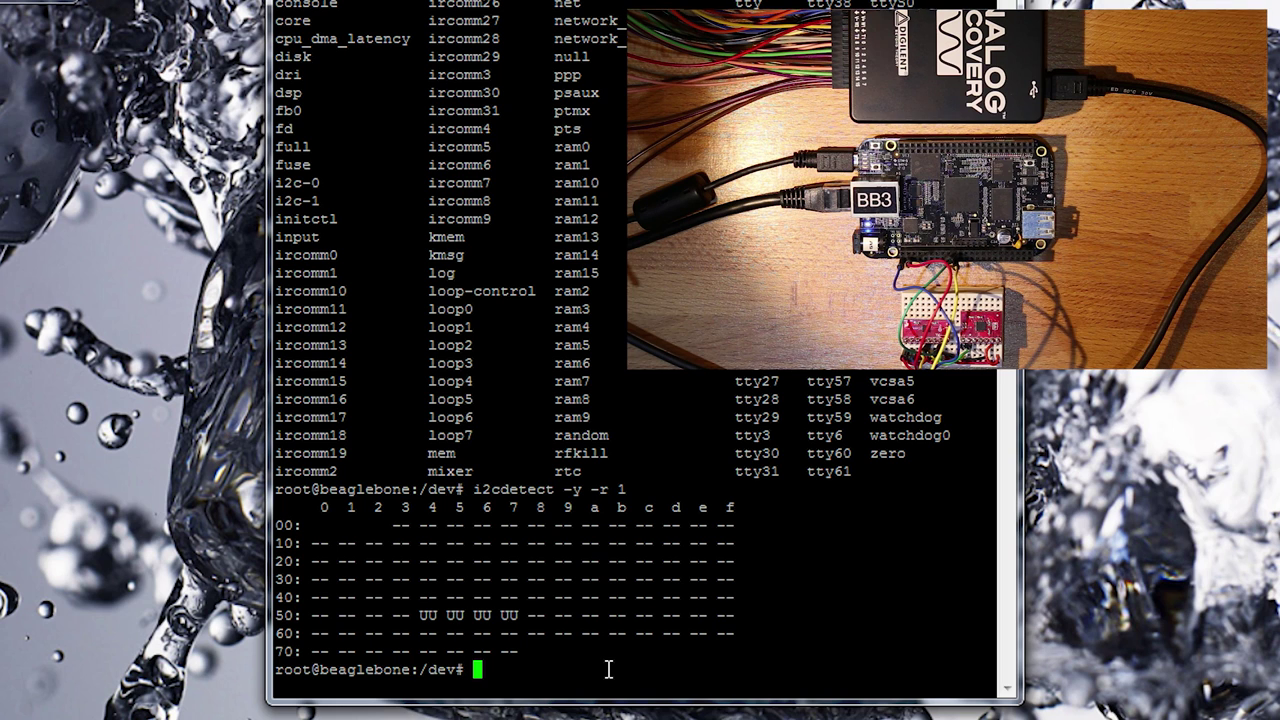
key("Up")
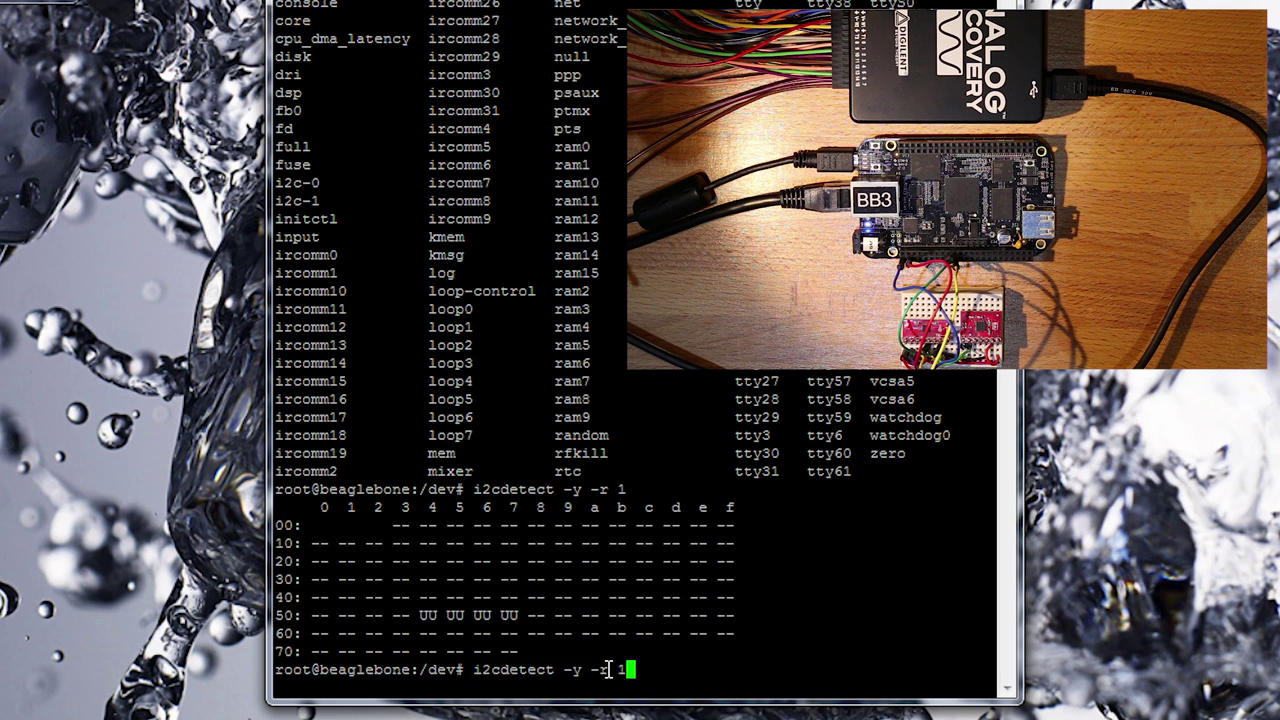
key("Return")
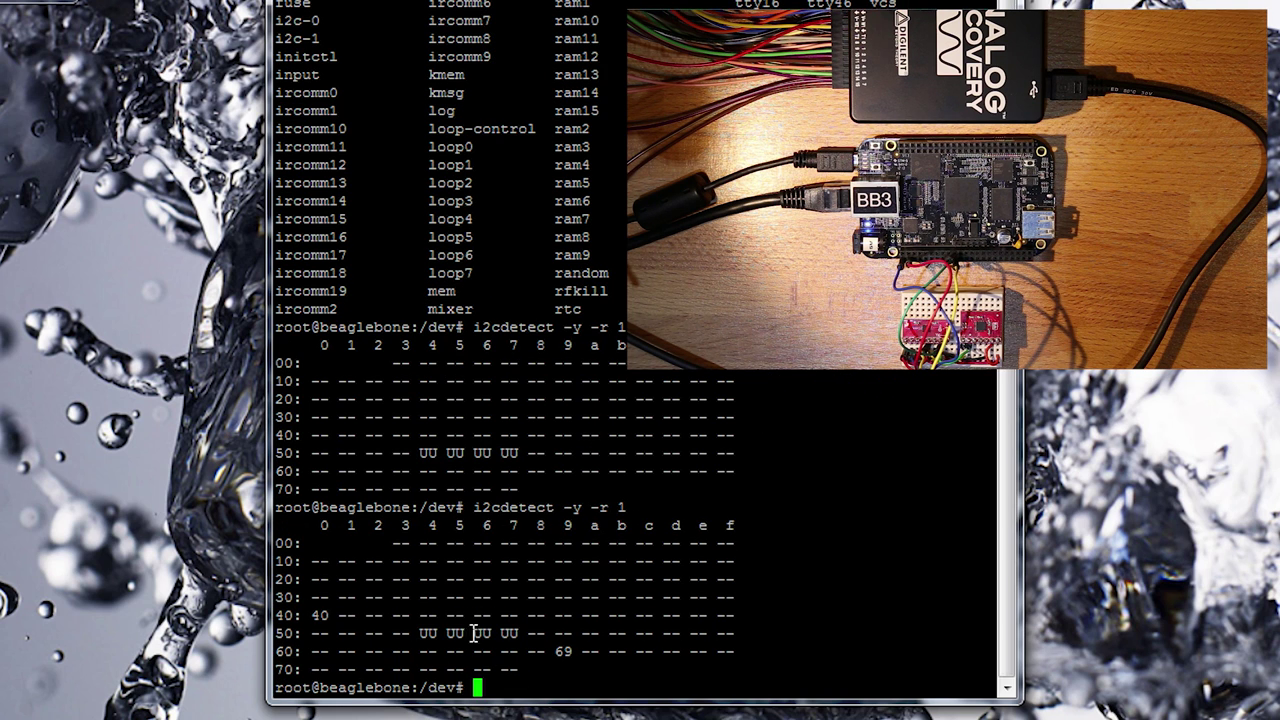